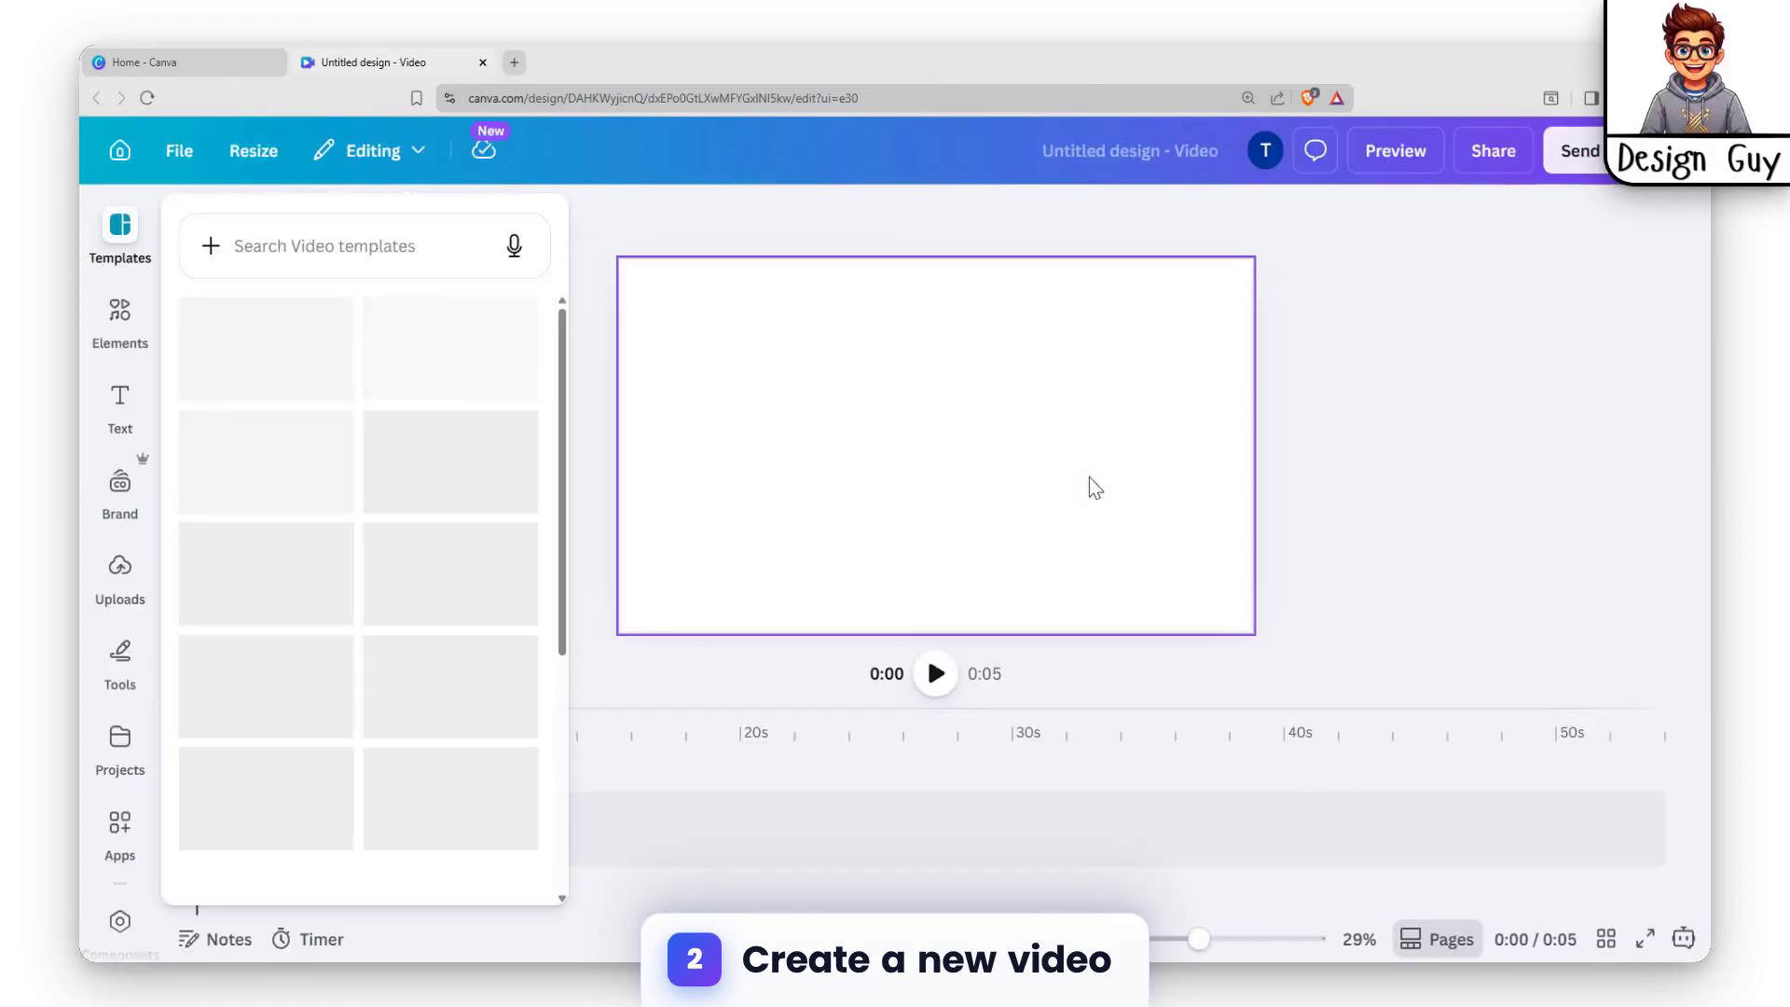
Look through the available video templates
scroll(214, 448, down, 6)
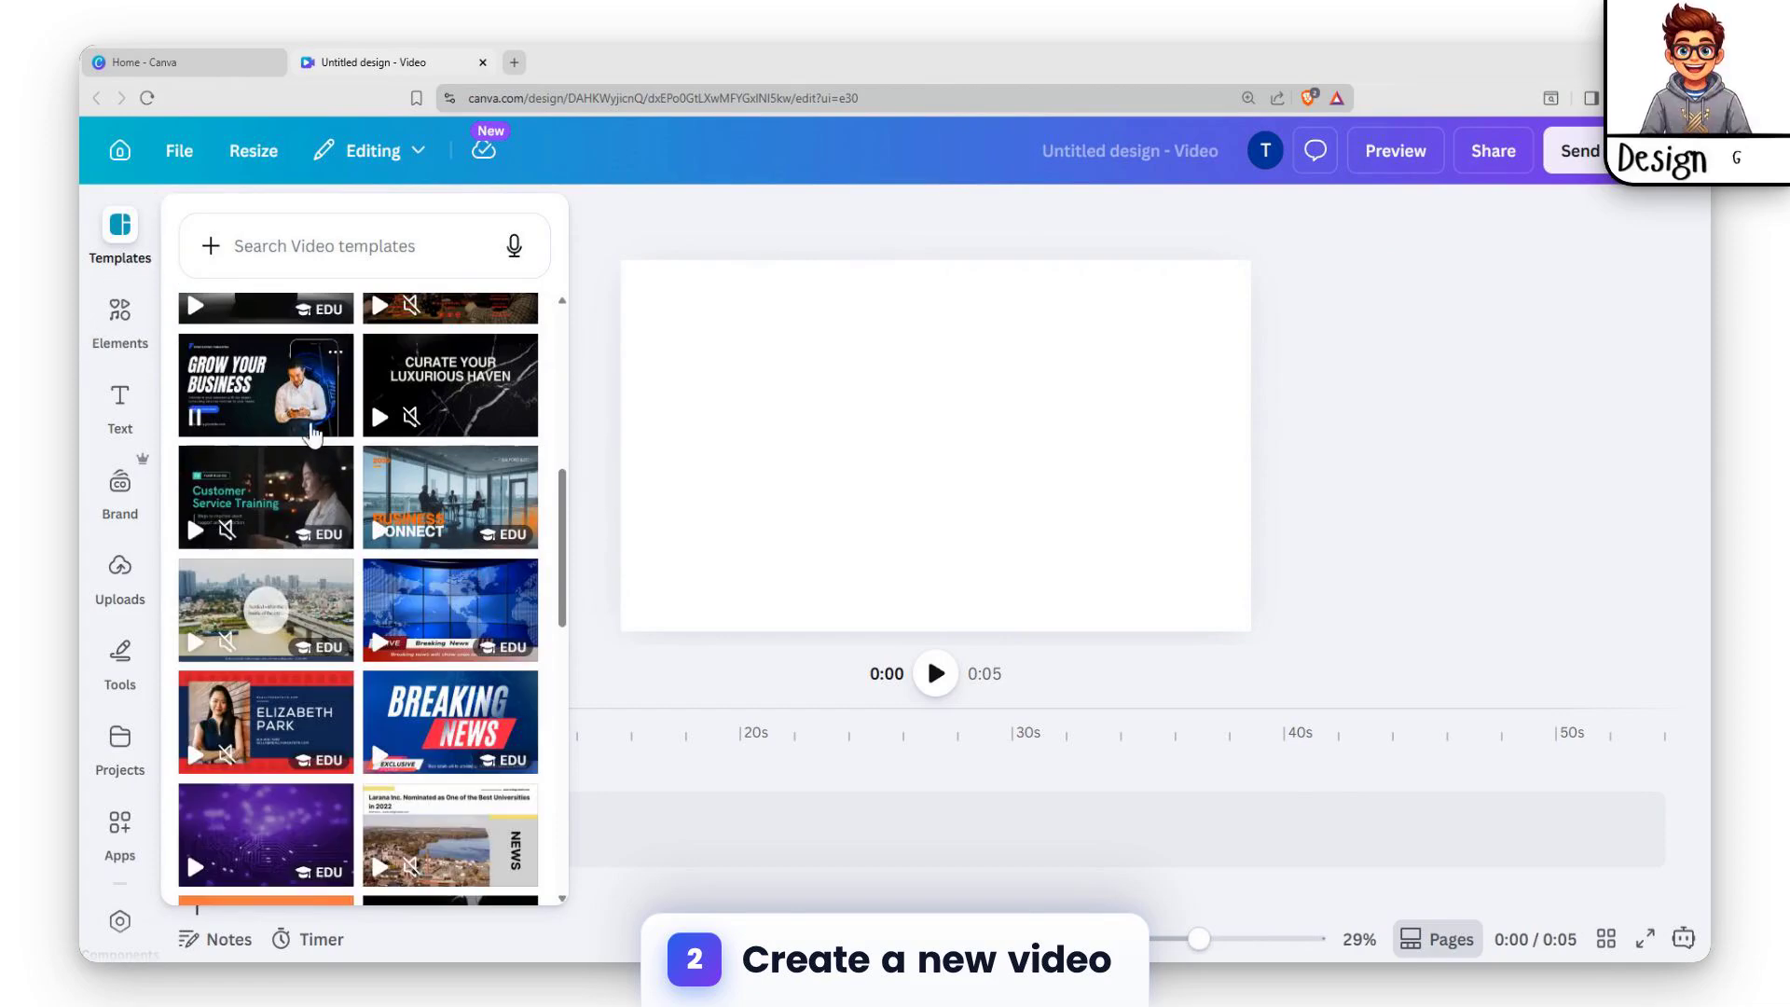
scroll(279, 466, down, 4)
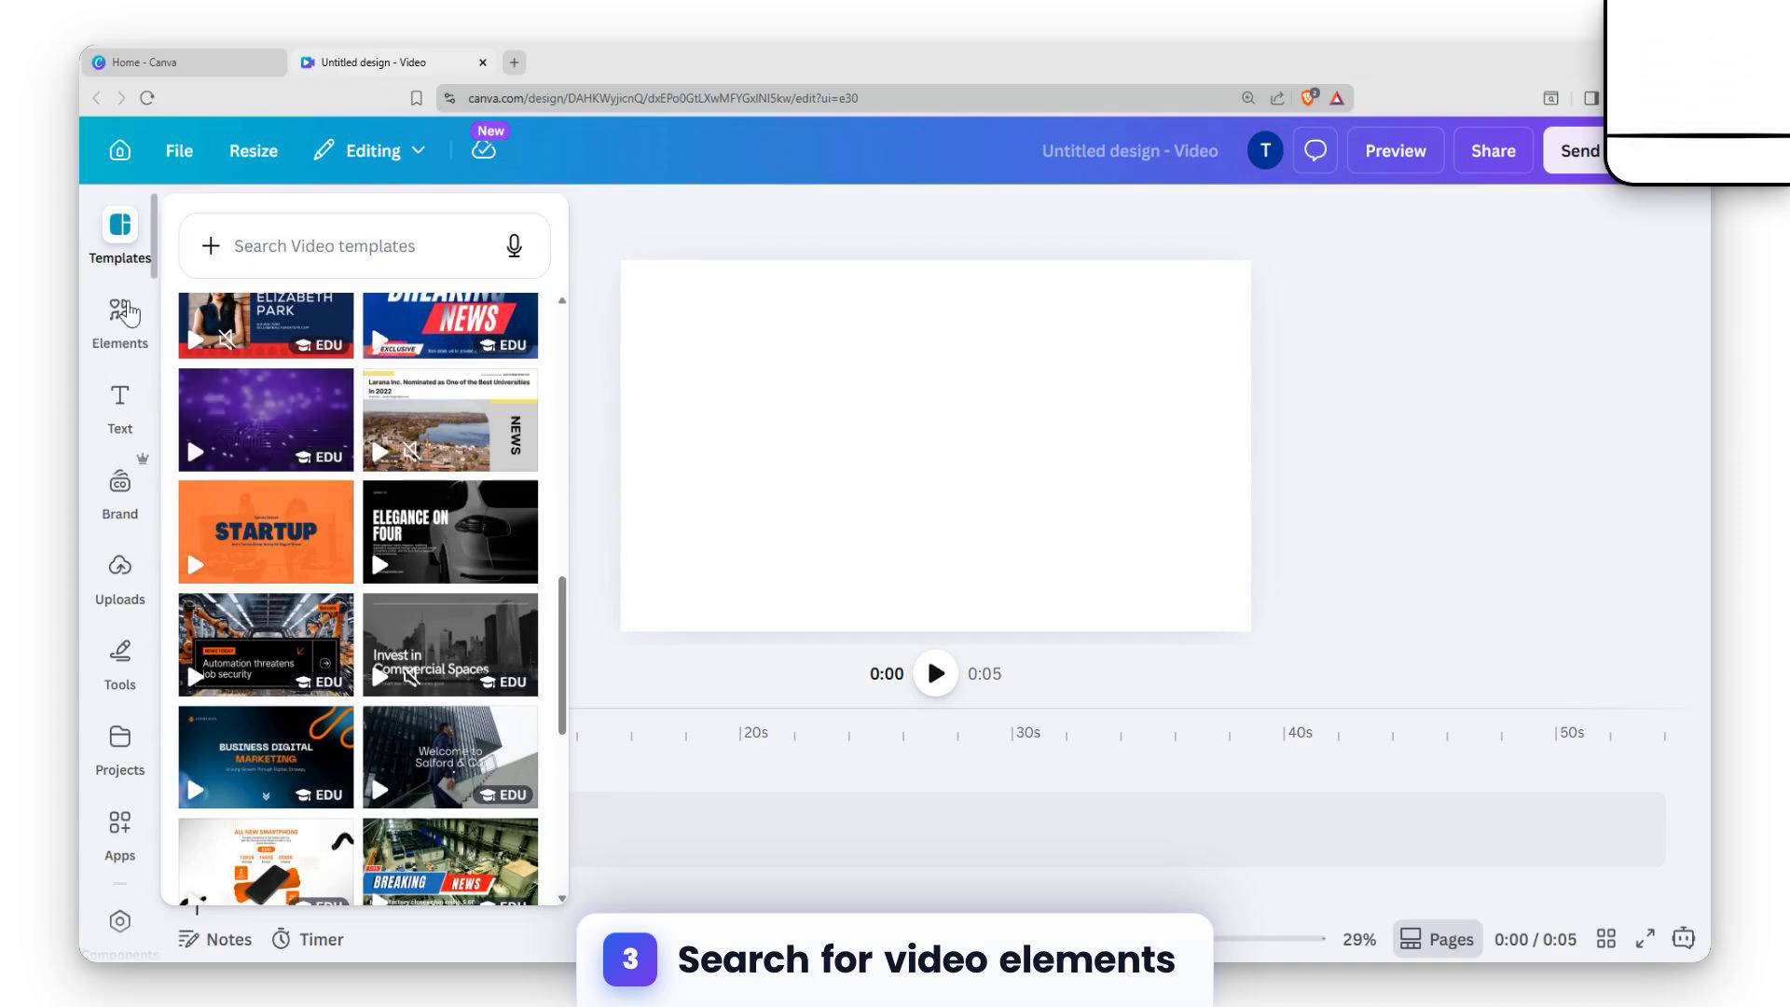
click(125, 312)
click(120, 233)
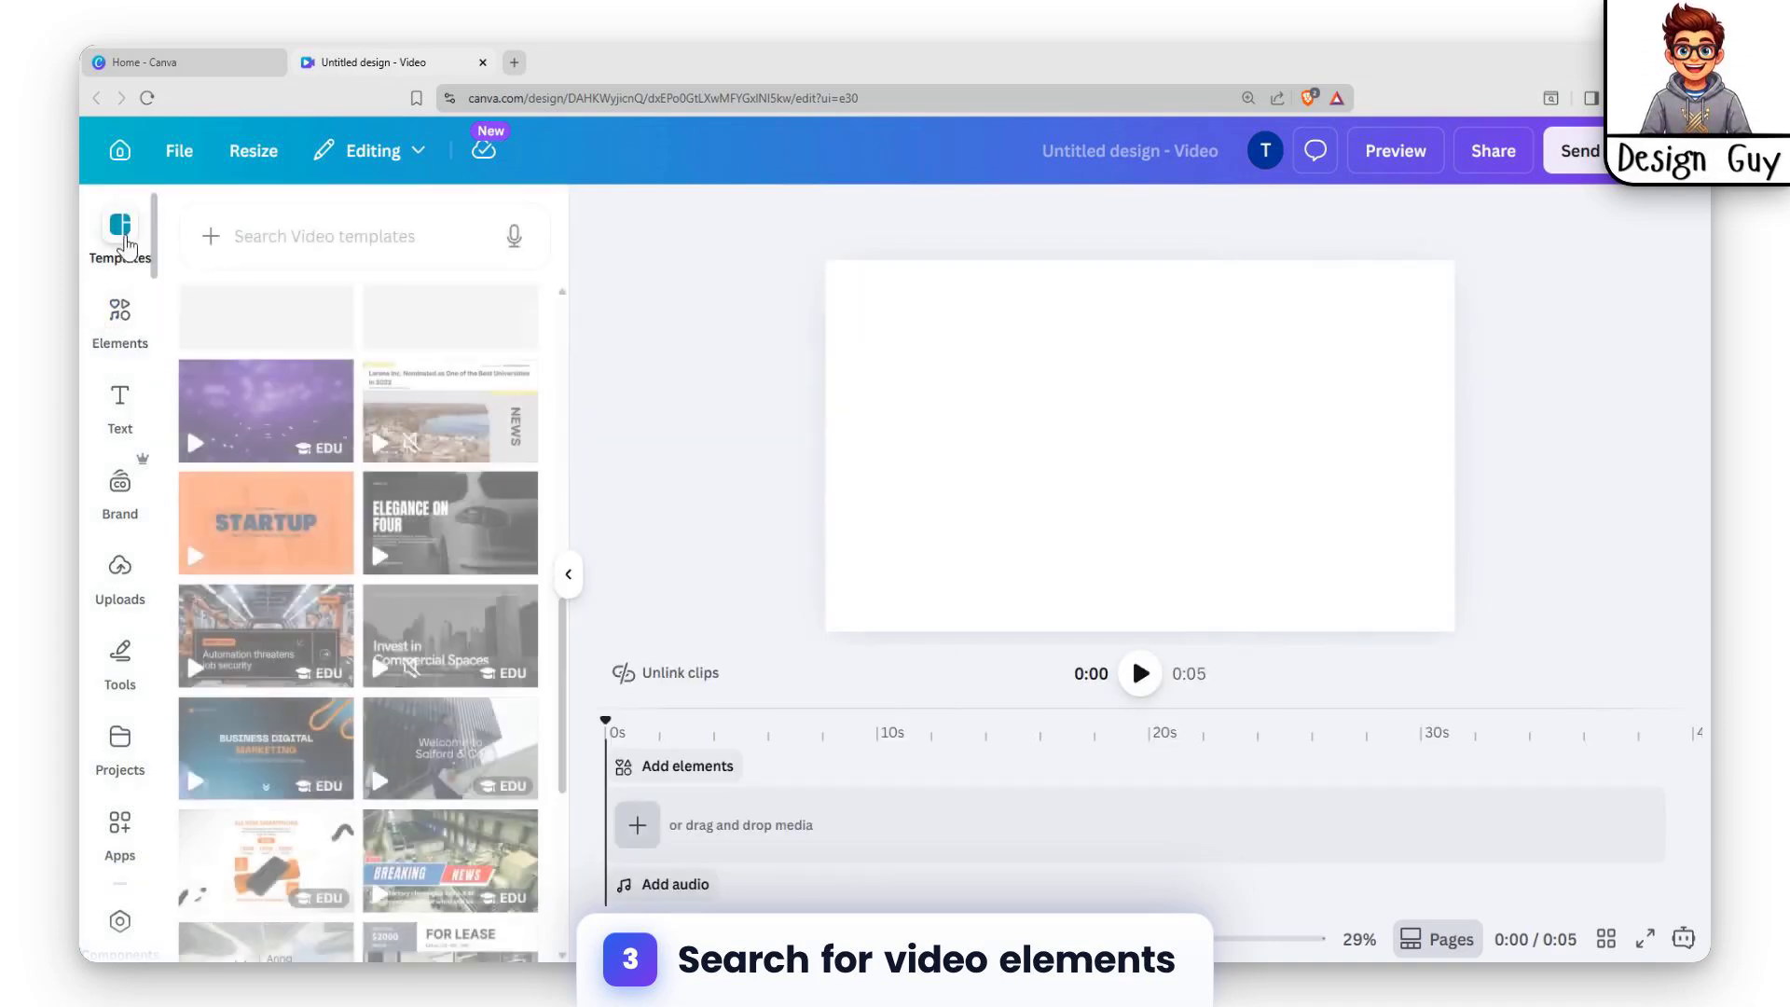
scroll(125, 401, down, 2)
scroll(125, 401, up, 2)
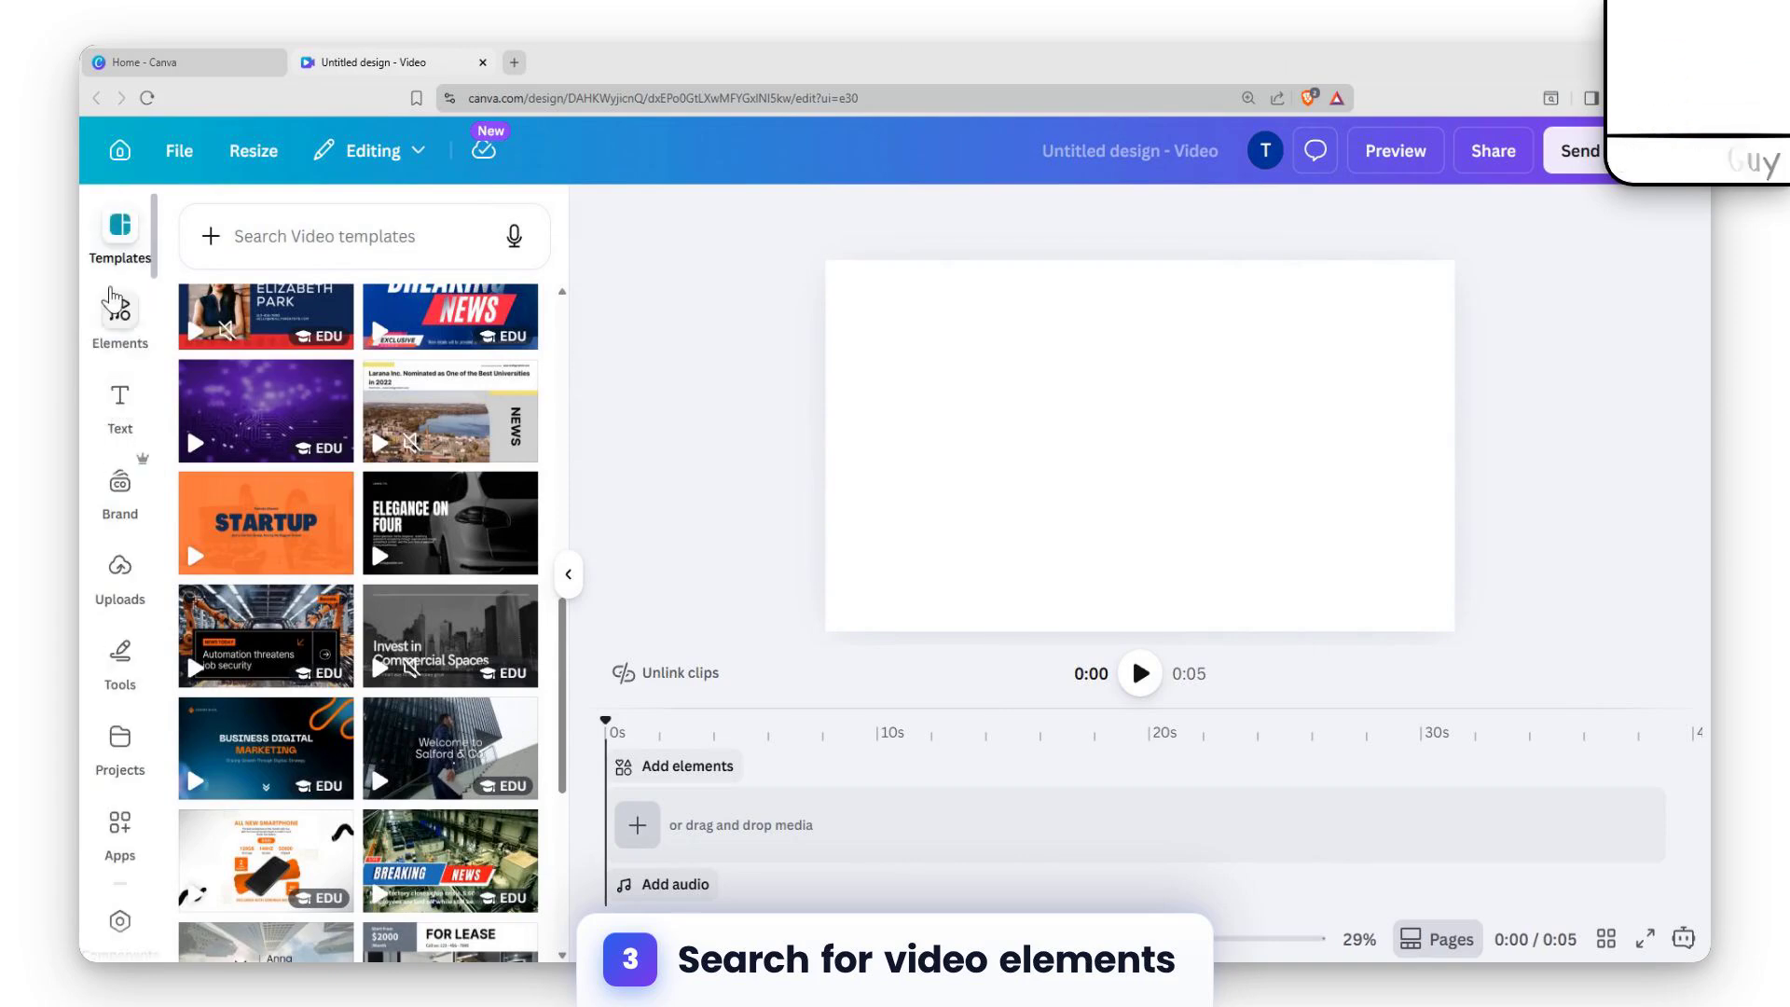
Add the 15-second sleeping bear clip from the recently used videos to the timeline and play it back
click(120, 315)
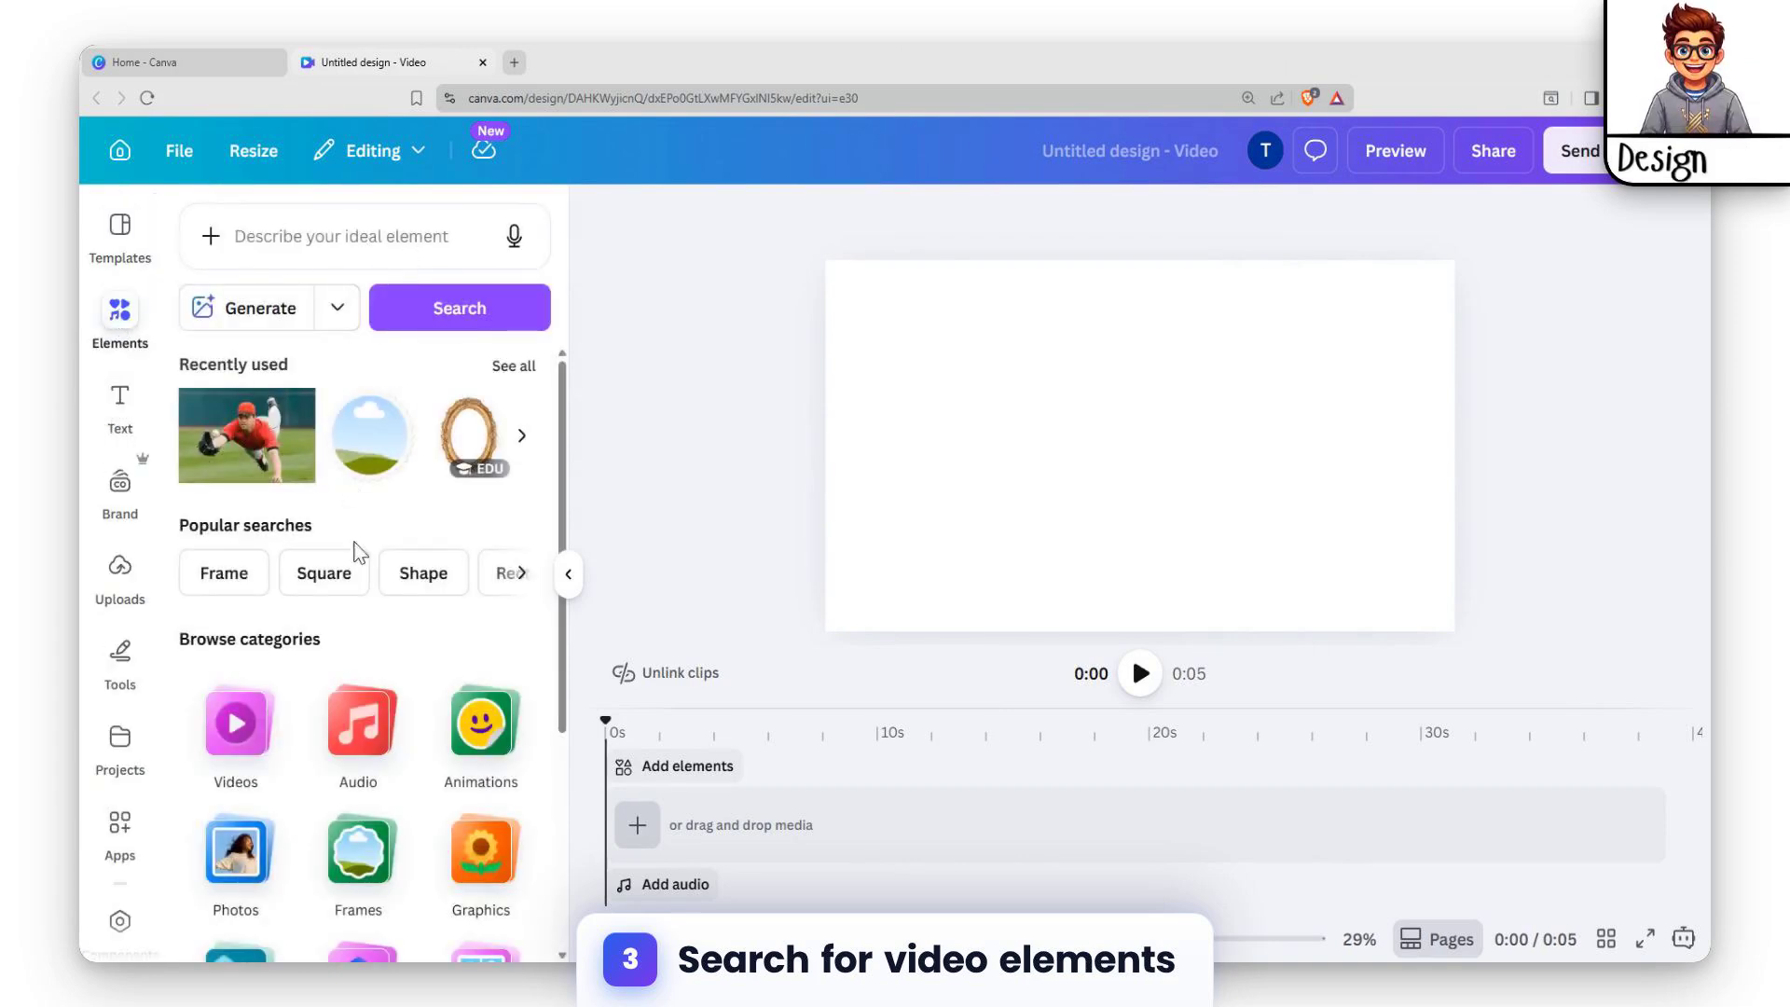
scroll(351, 532, down, 2)
click(248, 528)
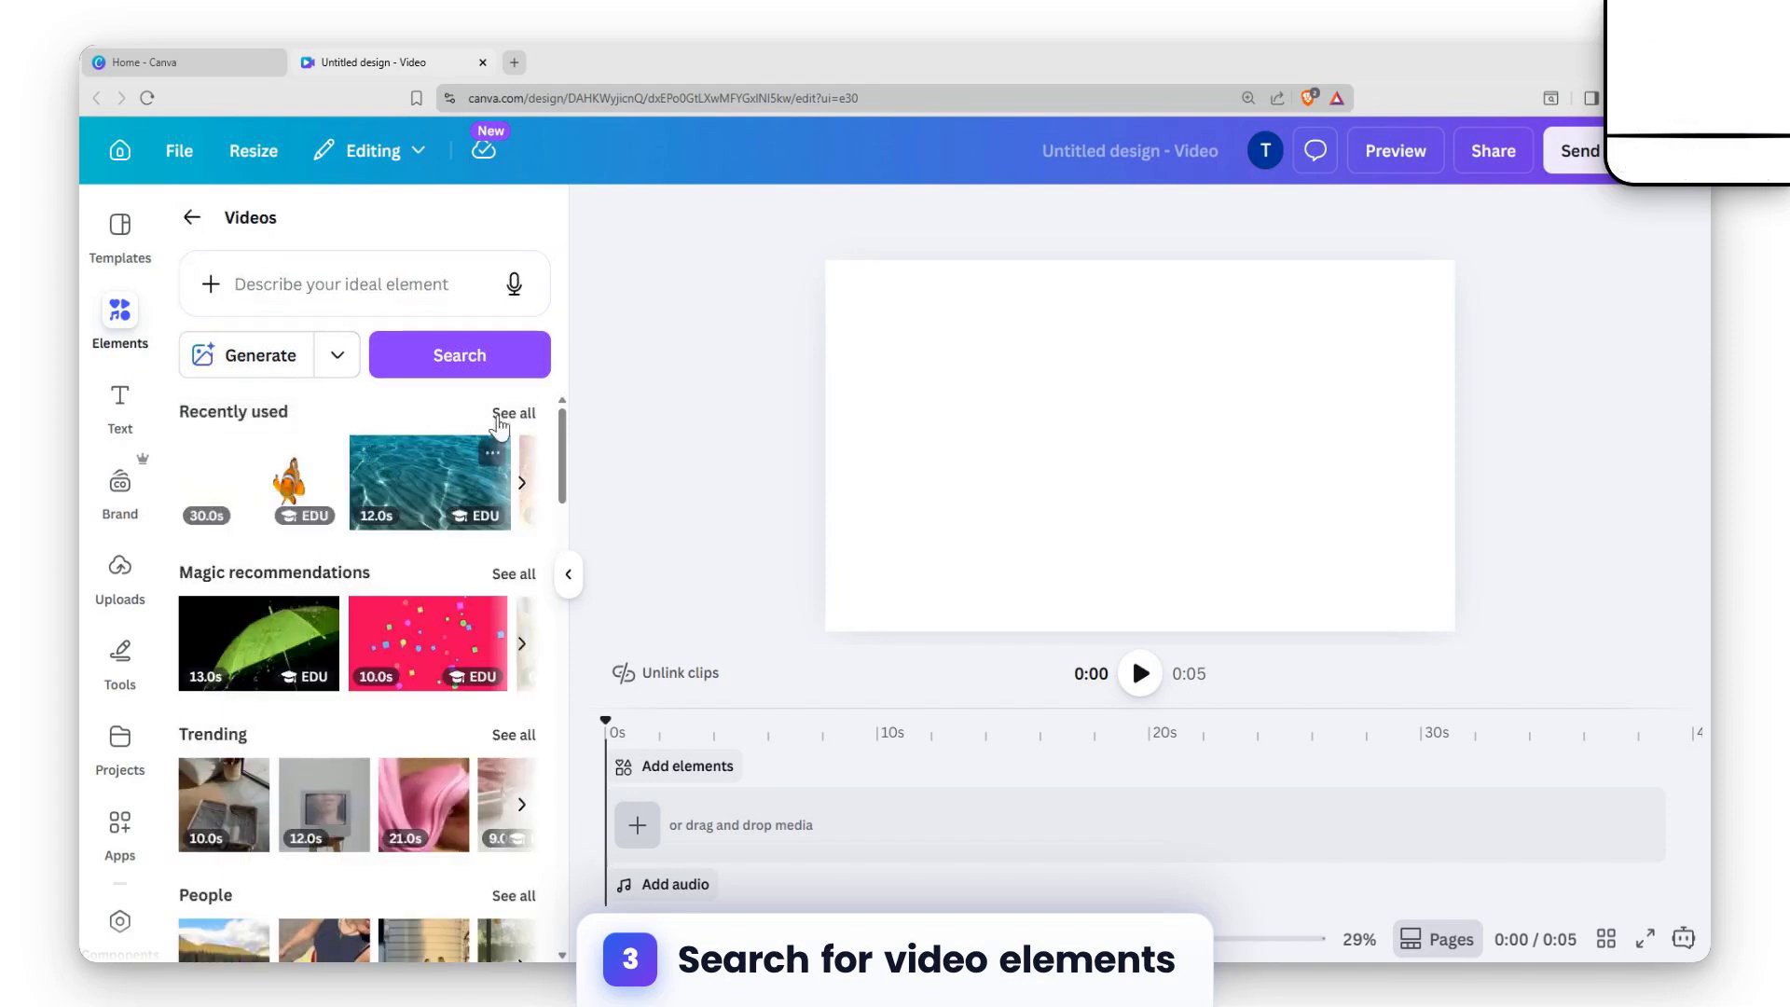
click(511, 413)
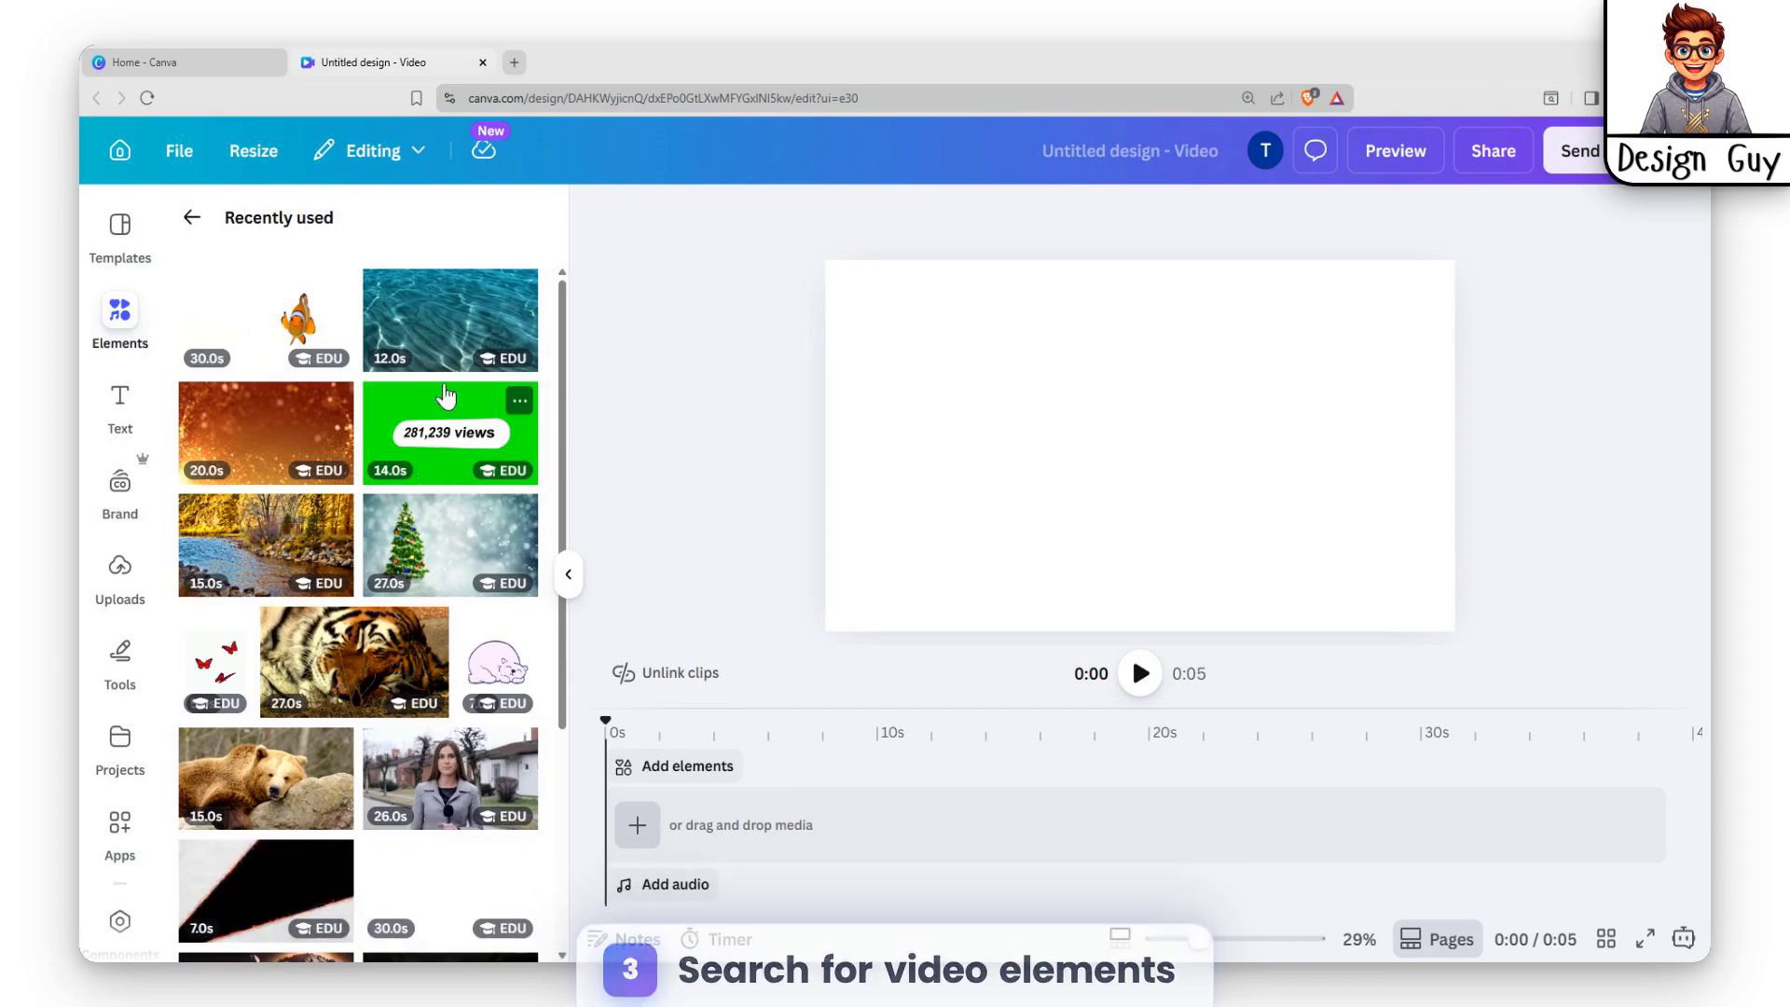
scroll(433, 425, down, 4)
scroll(410, 429, up, 4)
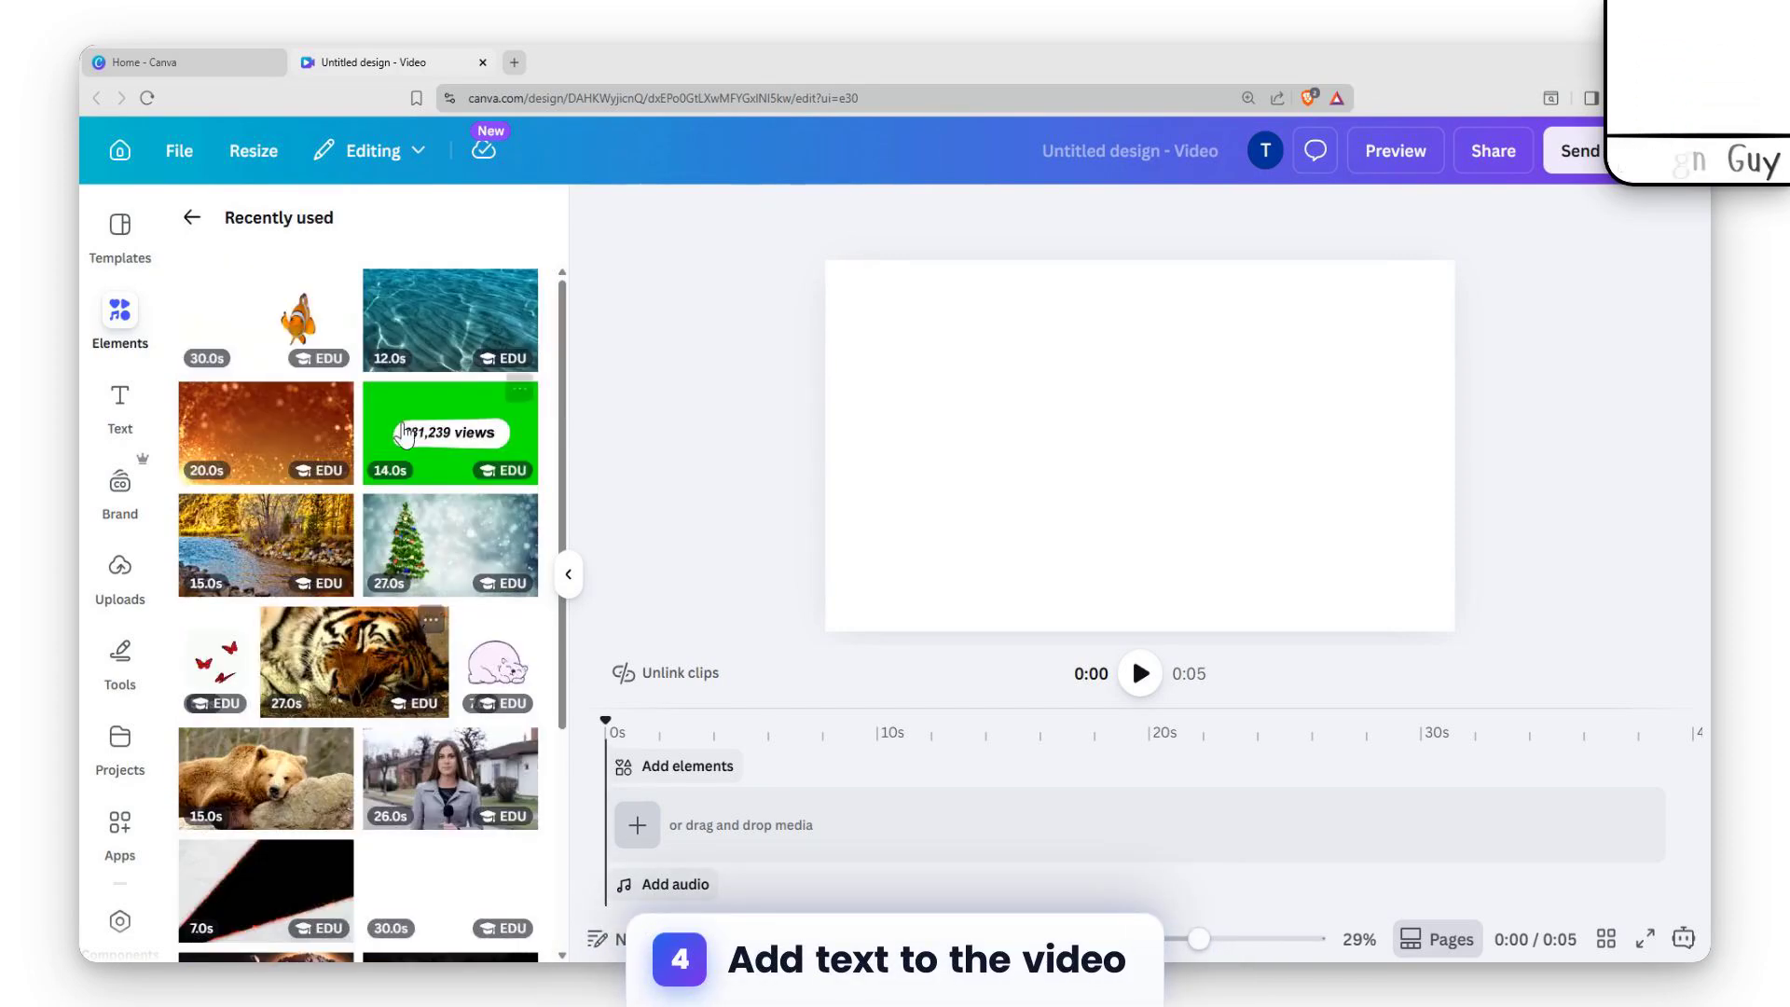
scroll(406, 432, down, 2)
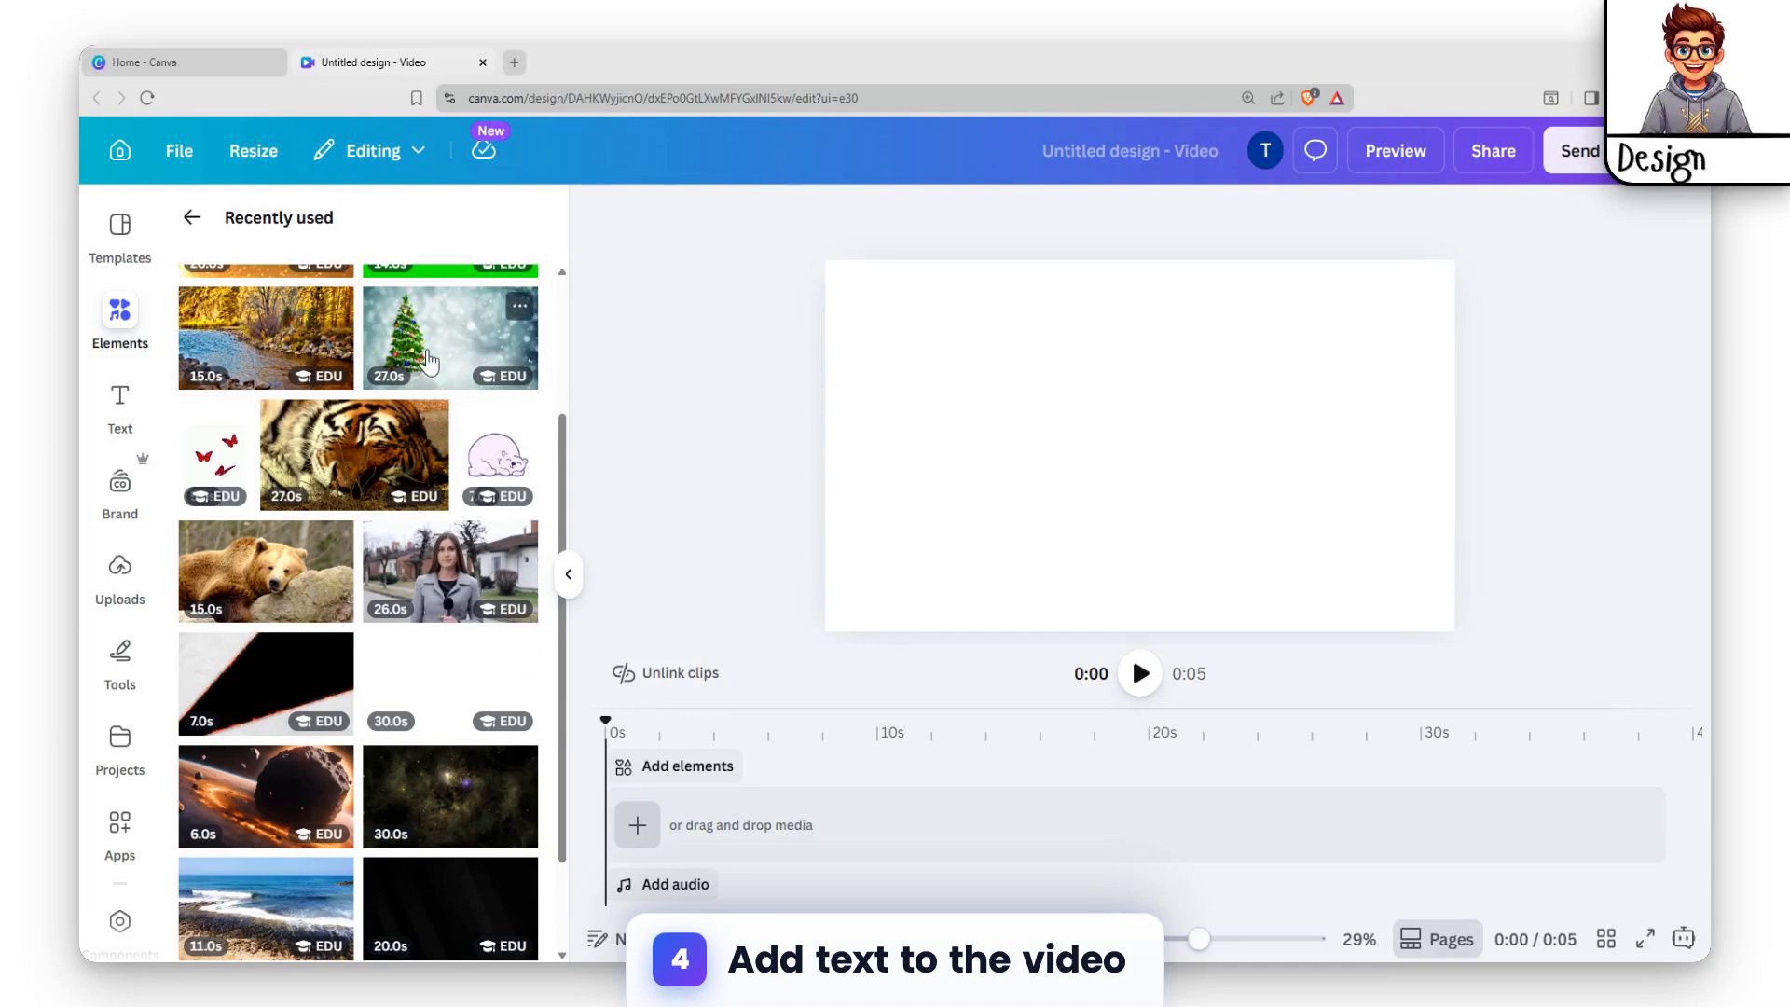
scroll(381, 399, down, 1)
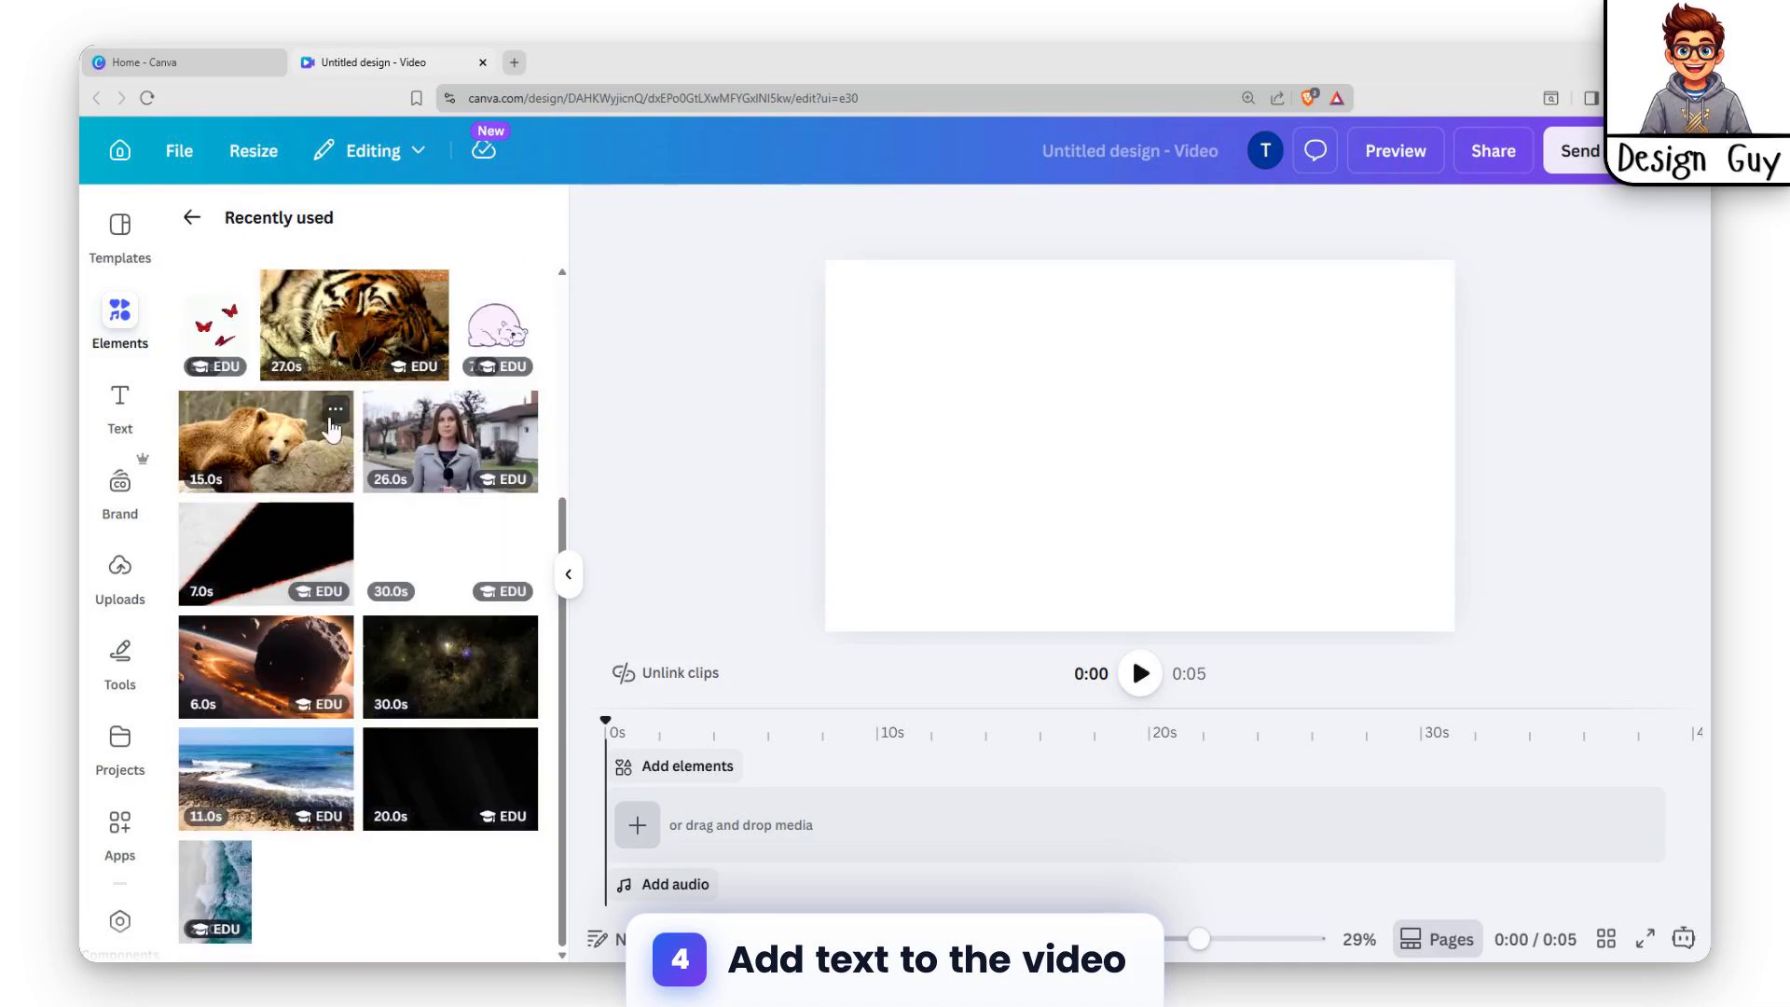
click(292, 454)
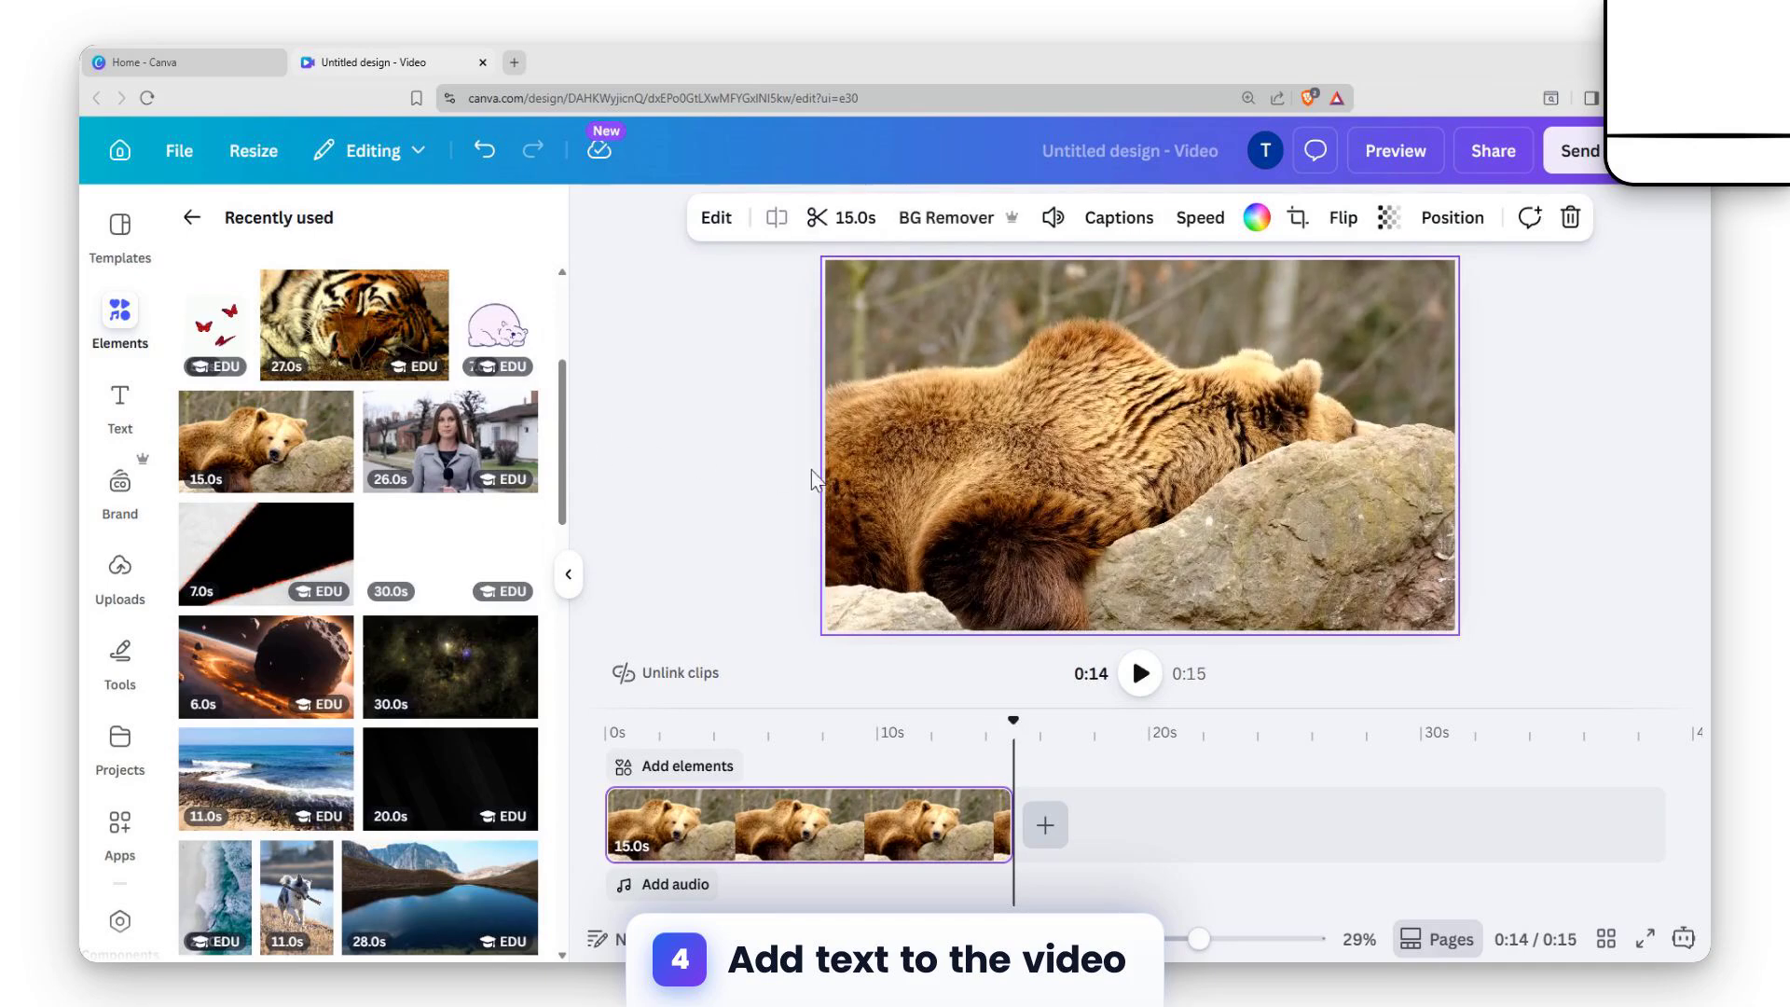
click(1494, 479)
click(1141, 675)
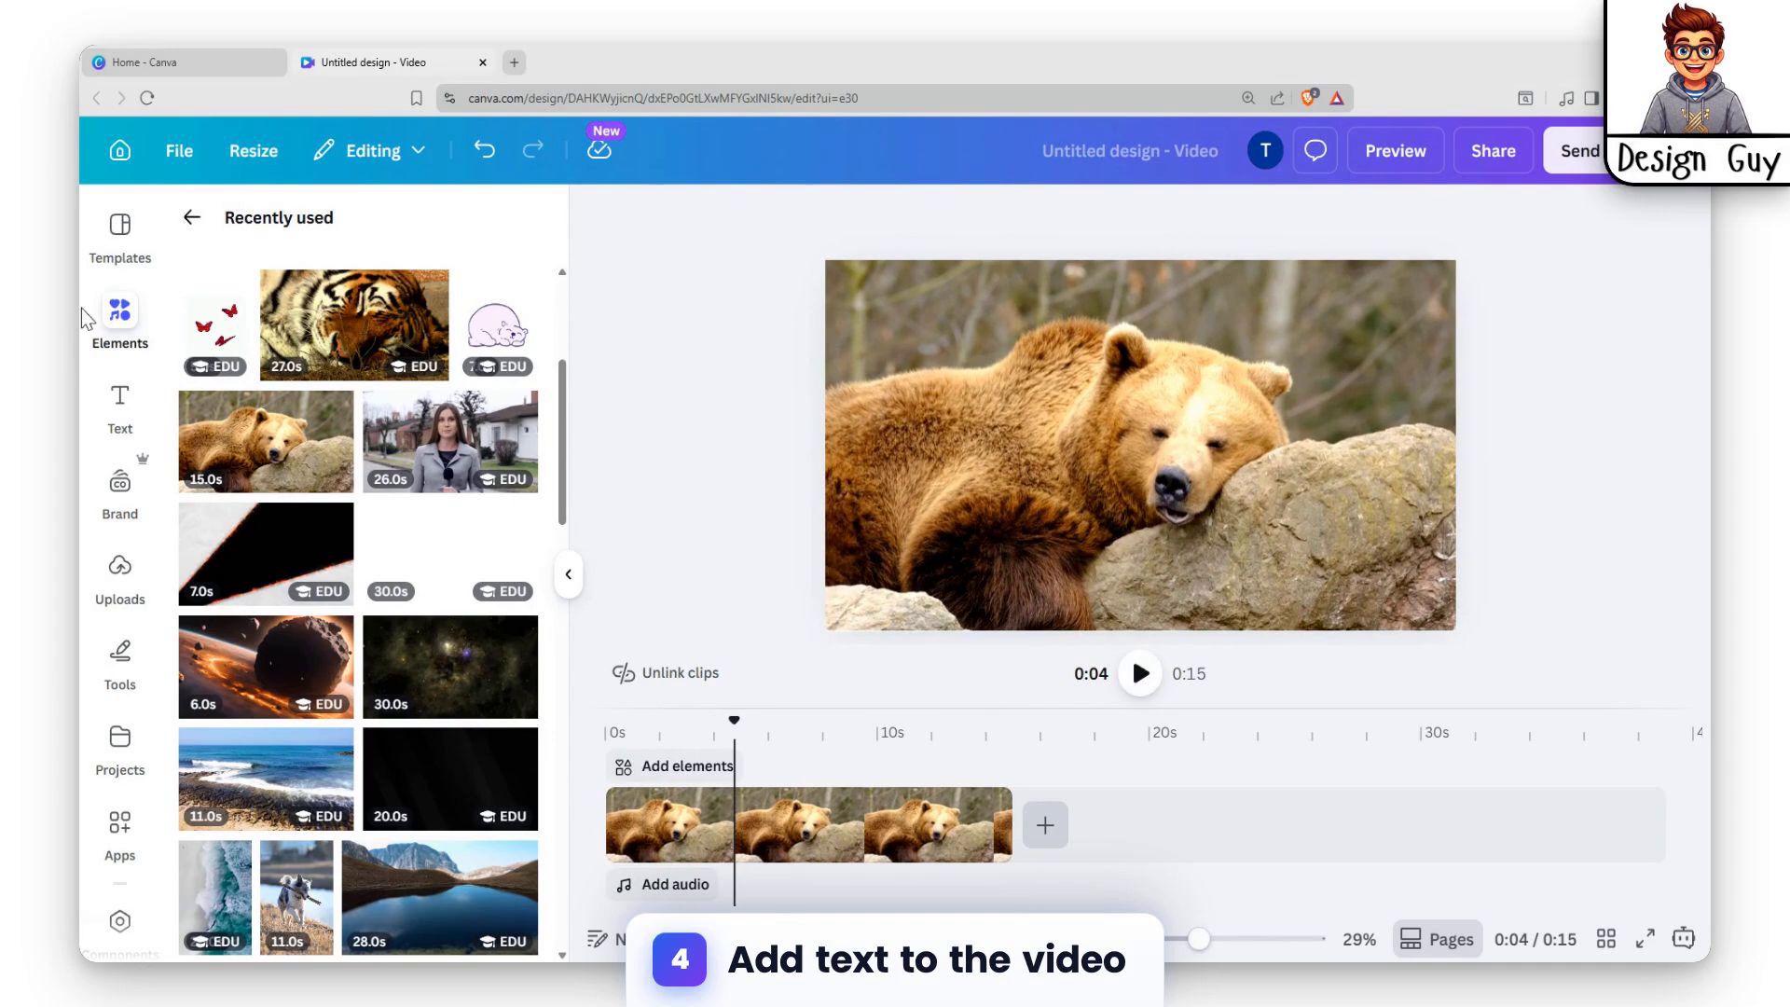
Add a heading at the start of the video and place it near the upper edge of the frame
click(115, 401)
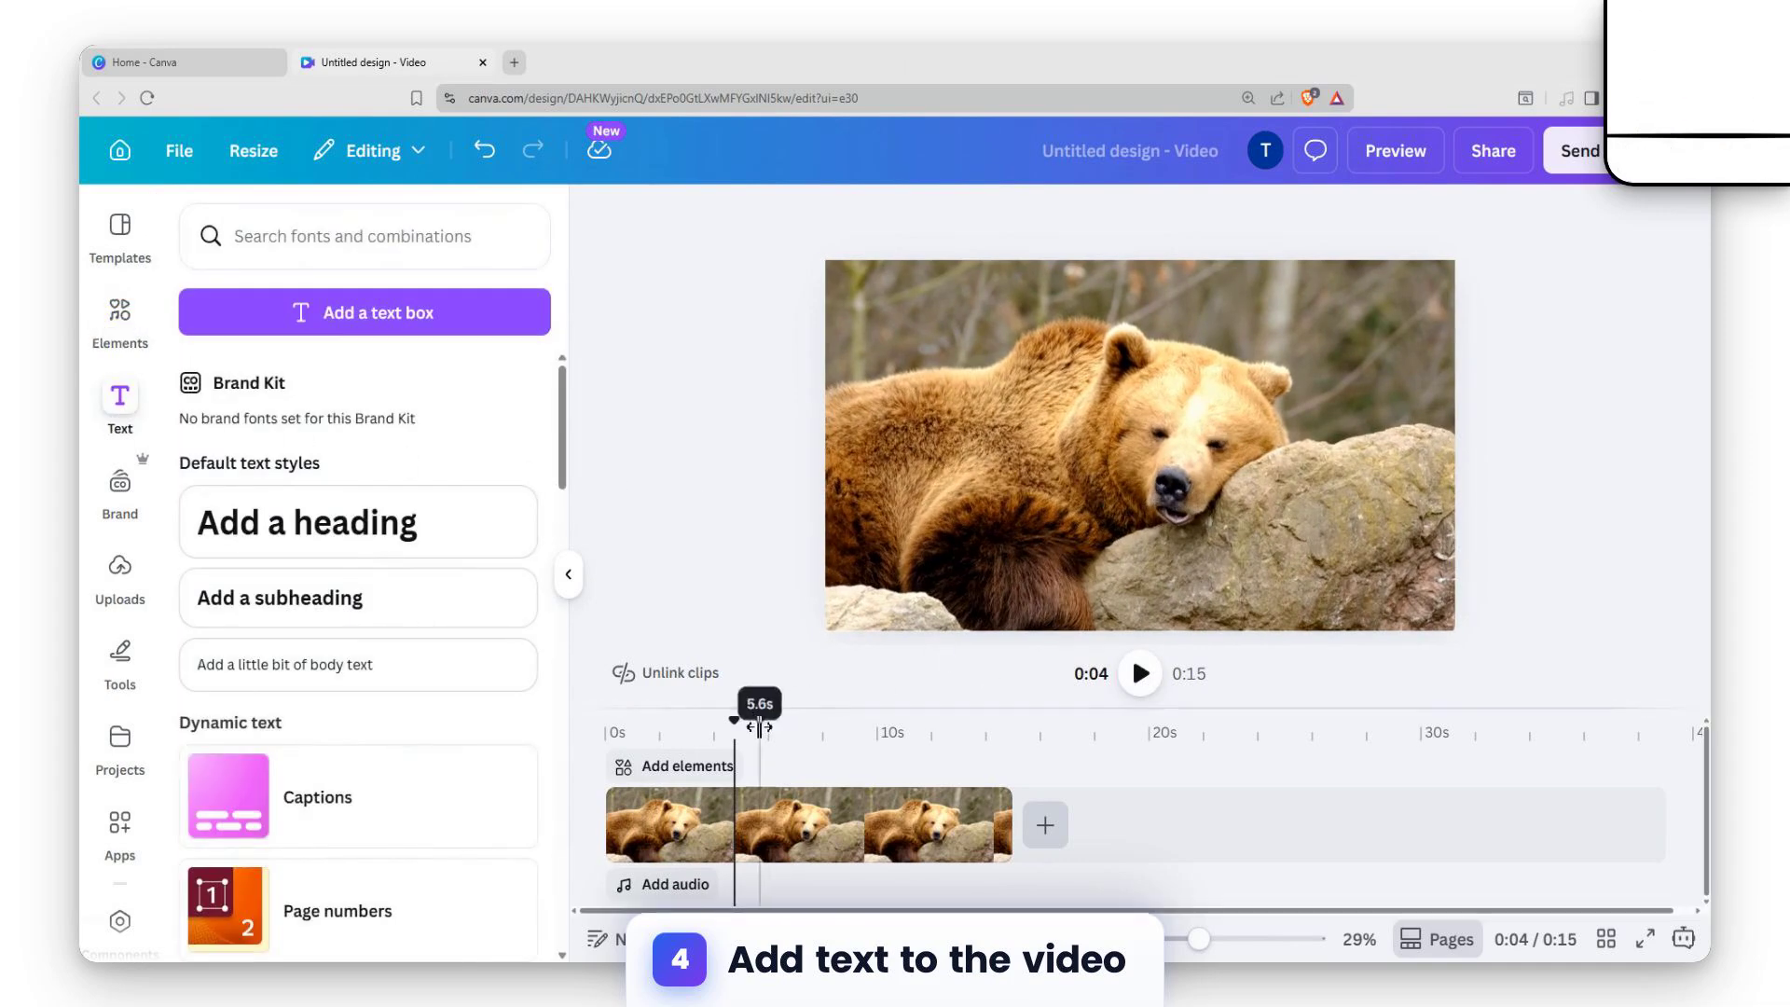
drag(735, 727, 606, 727)
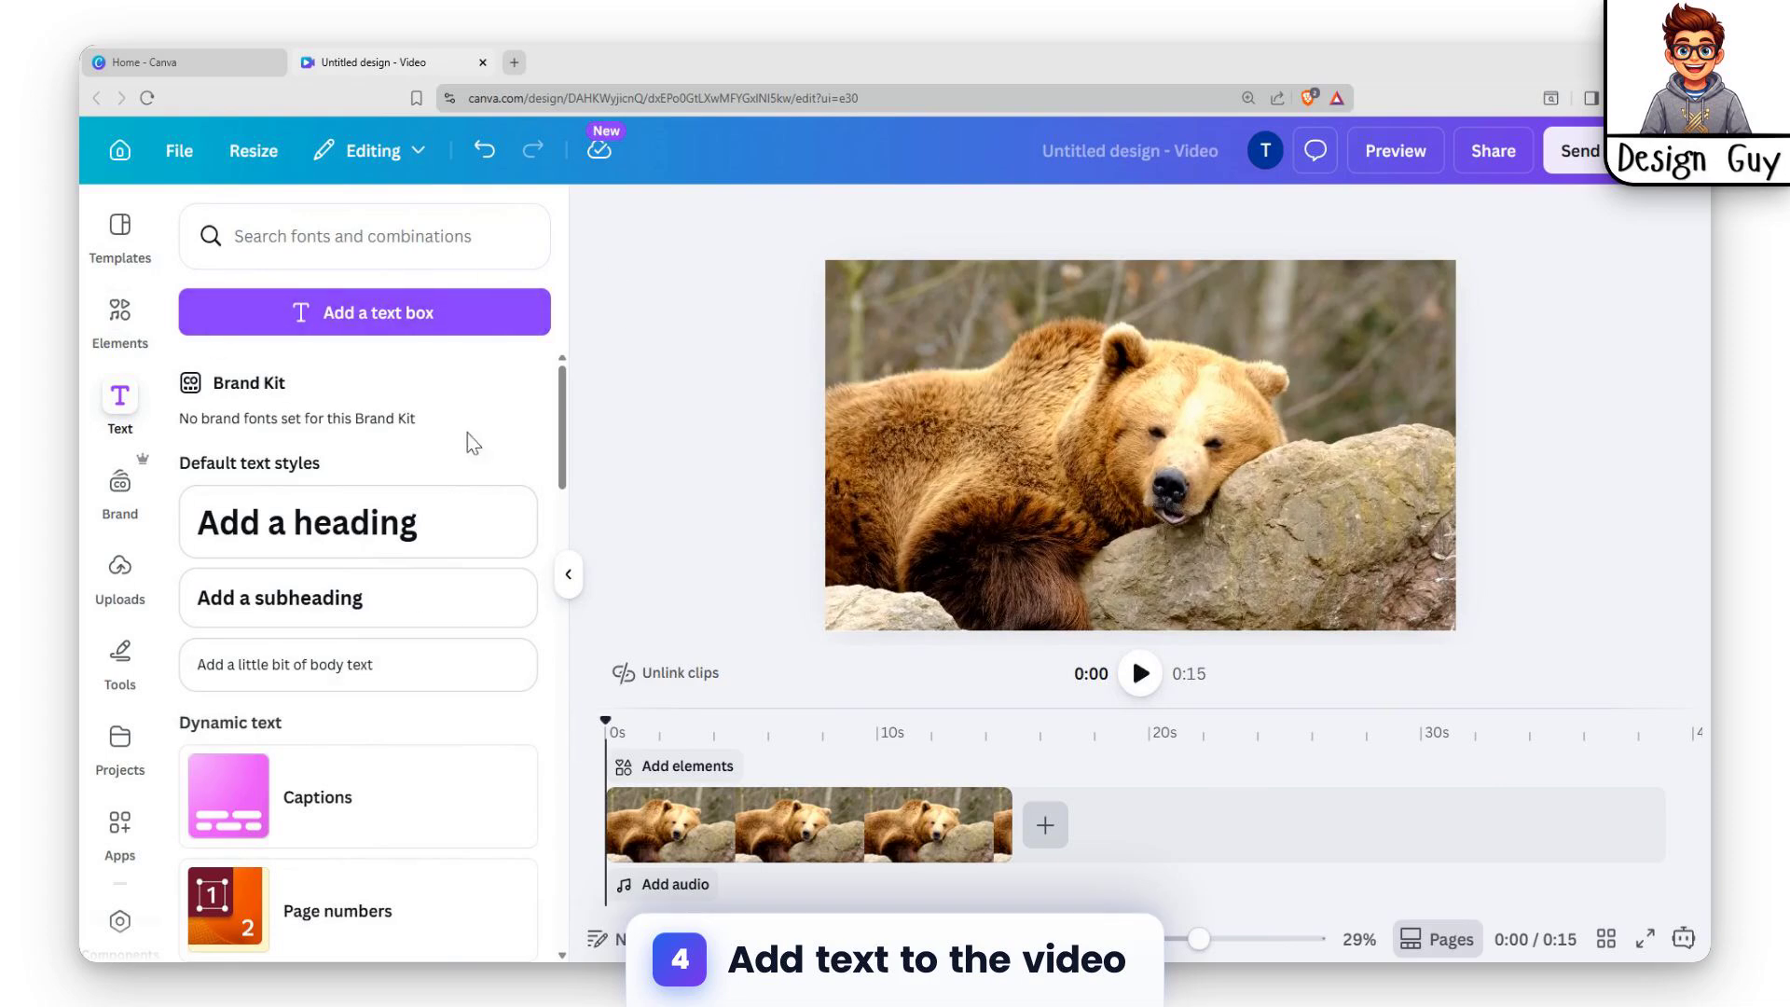
click(517, 536)
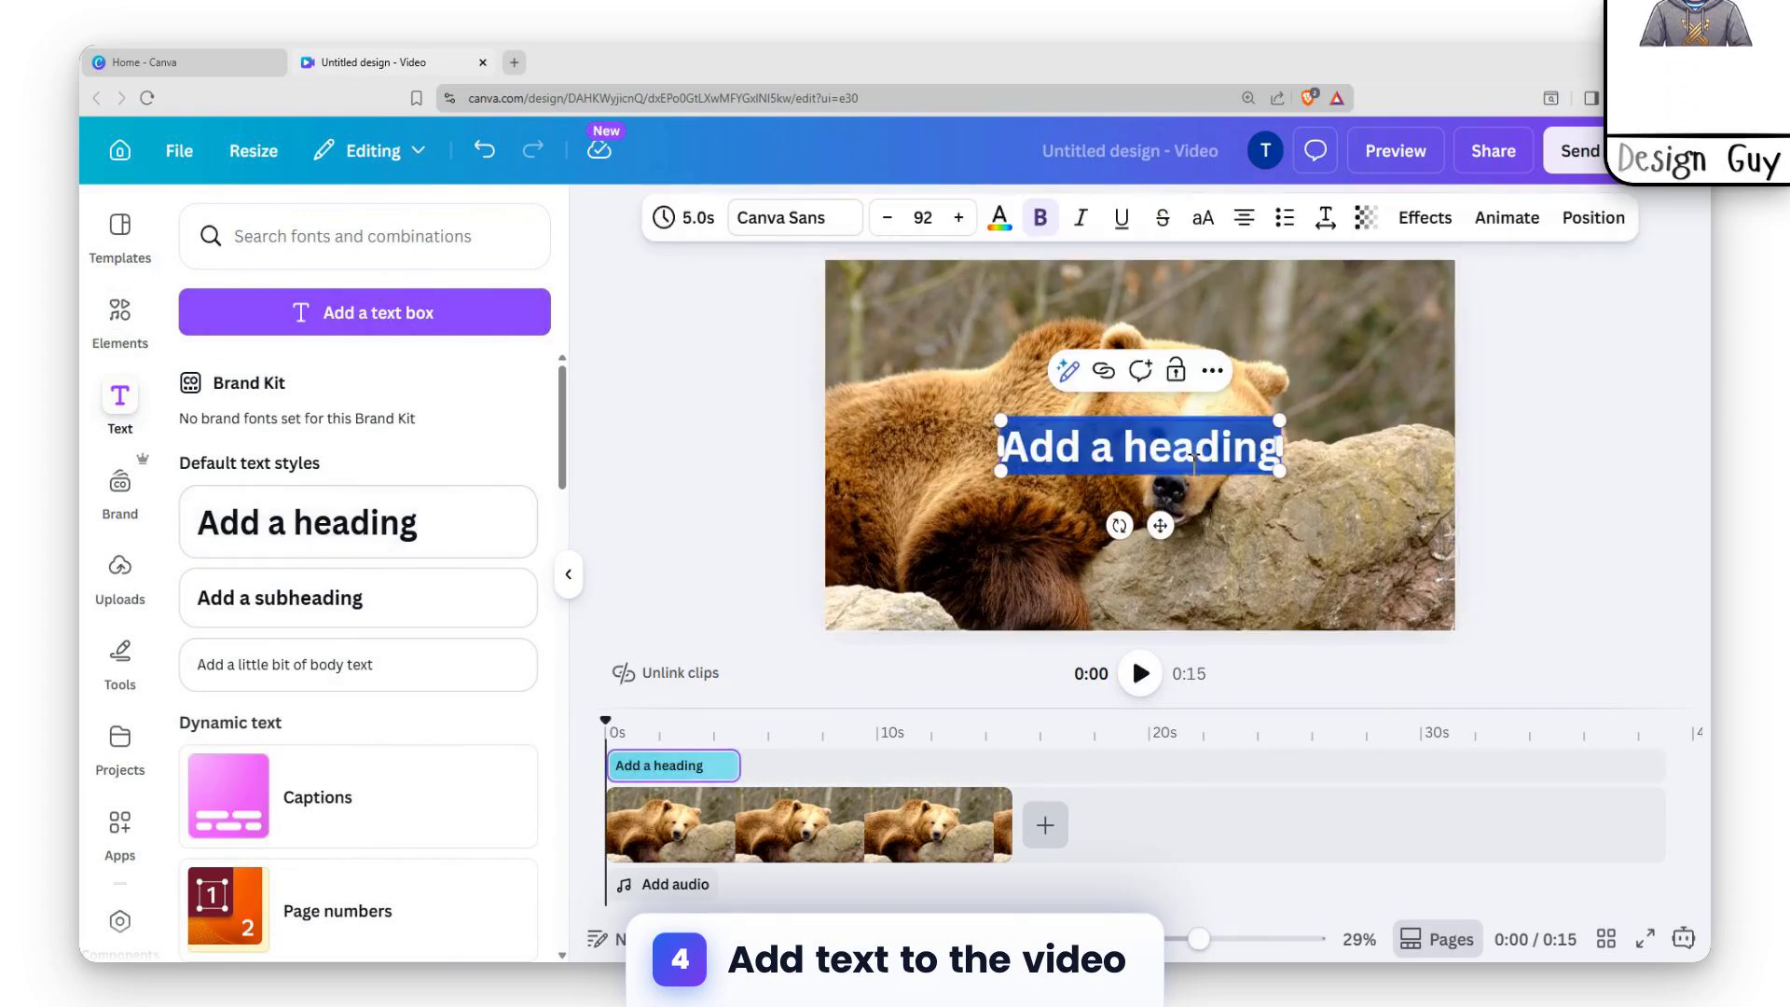
drag(1160, 525, 1176, 382)
drag(1139, 297, 1291, 279)
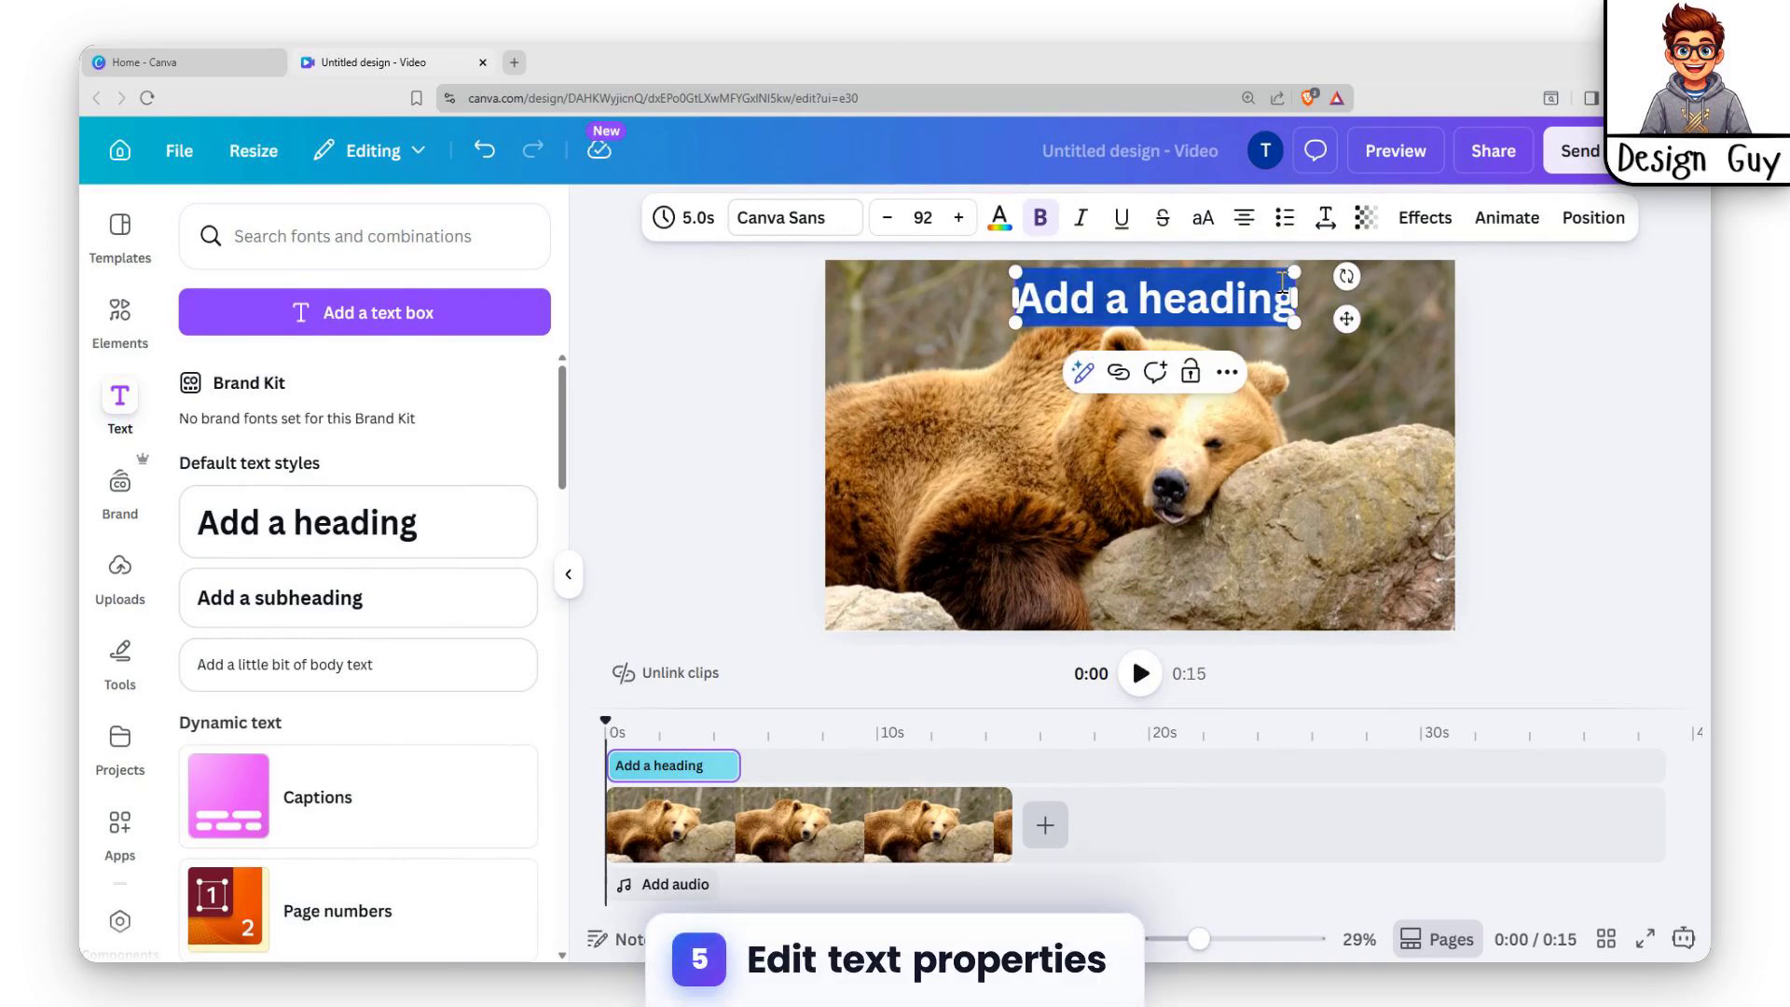
Replace the heading's placeholder text with "THE LAZY BEAR IN THE FOREST"
text(THe)
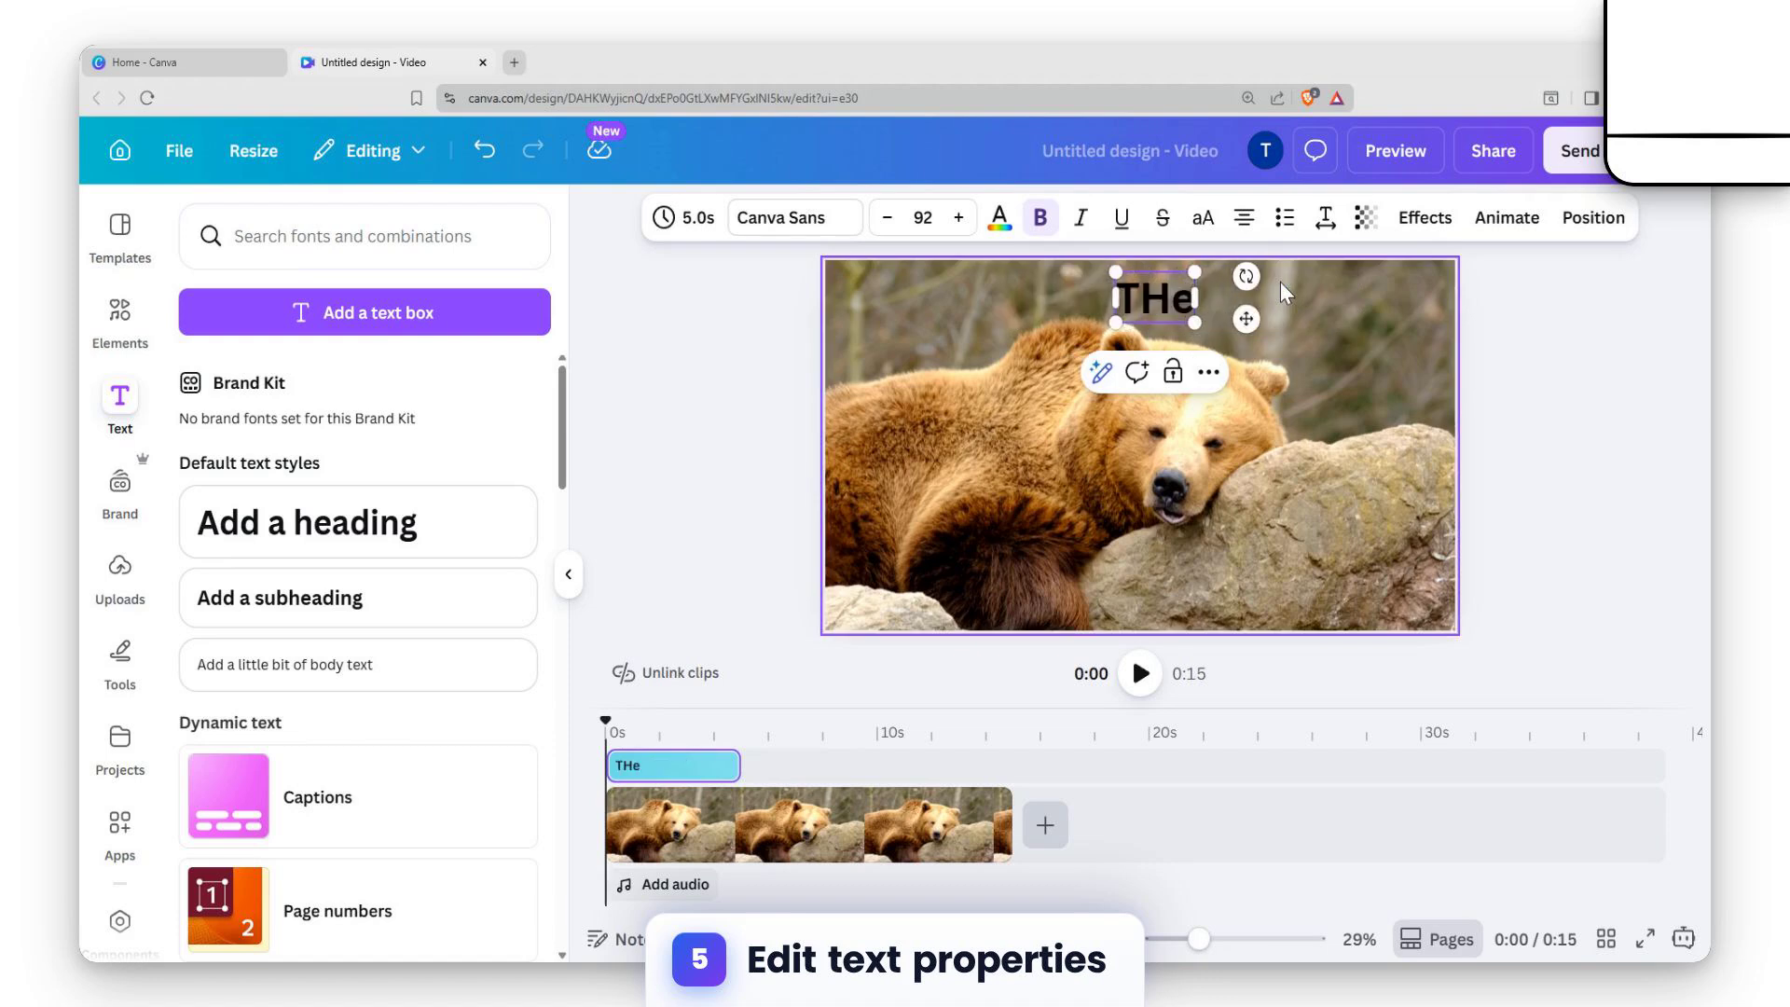
key(BackSpace)
text(E)
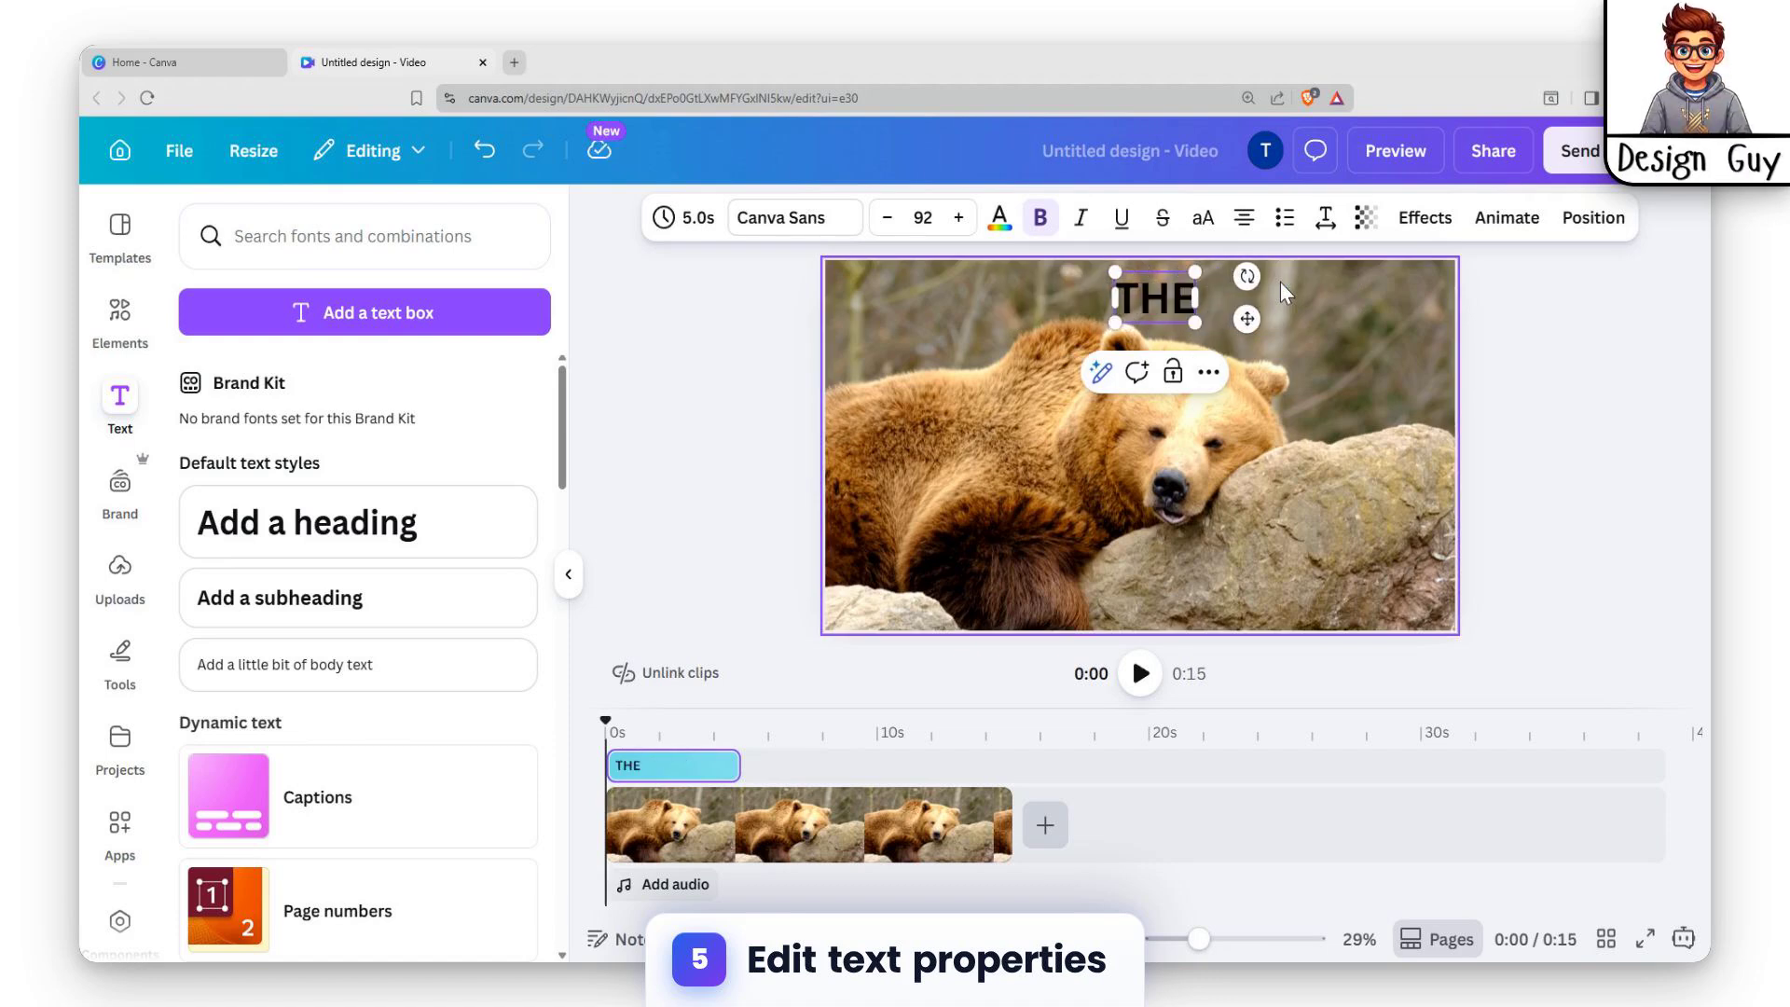
text( LAZY)
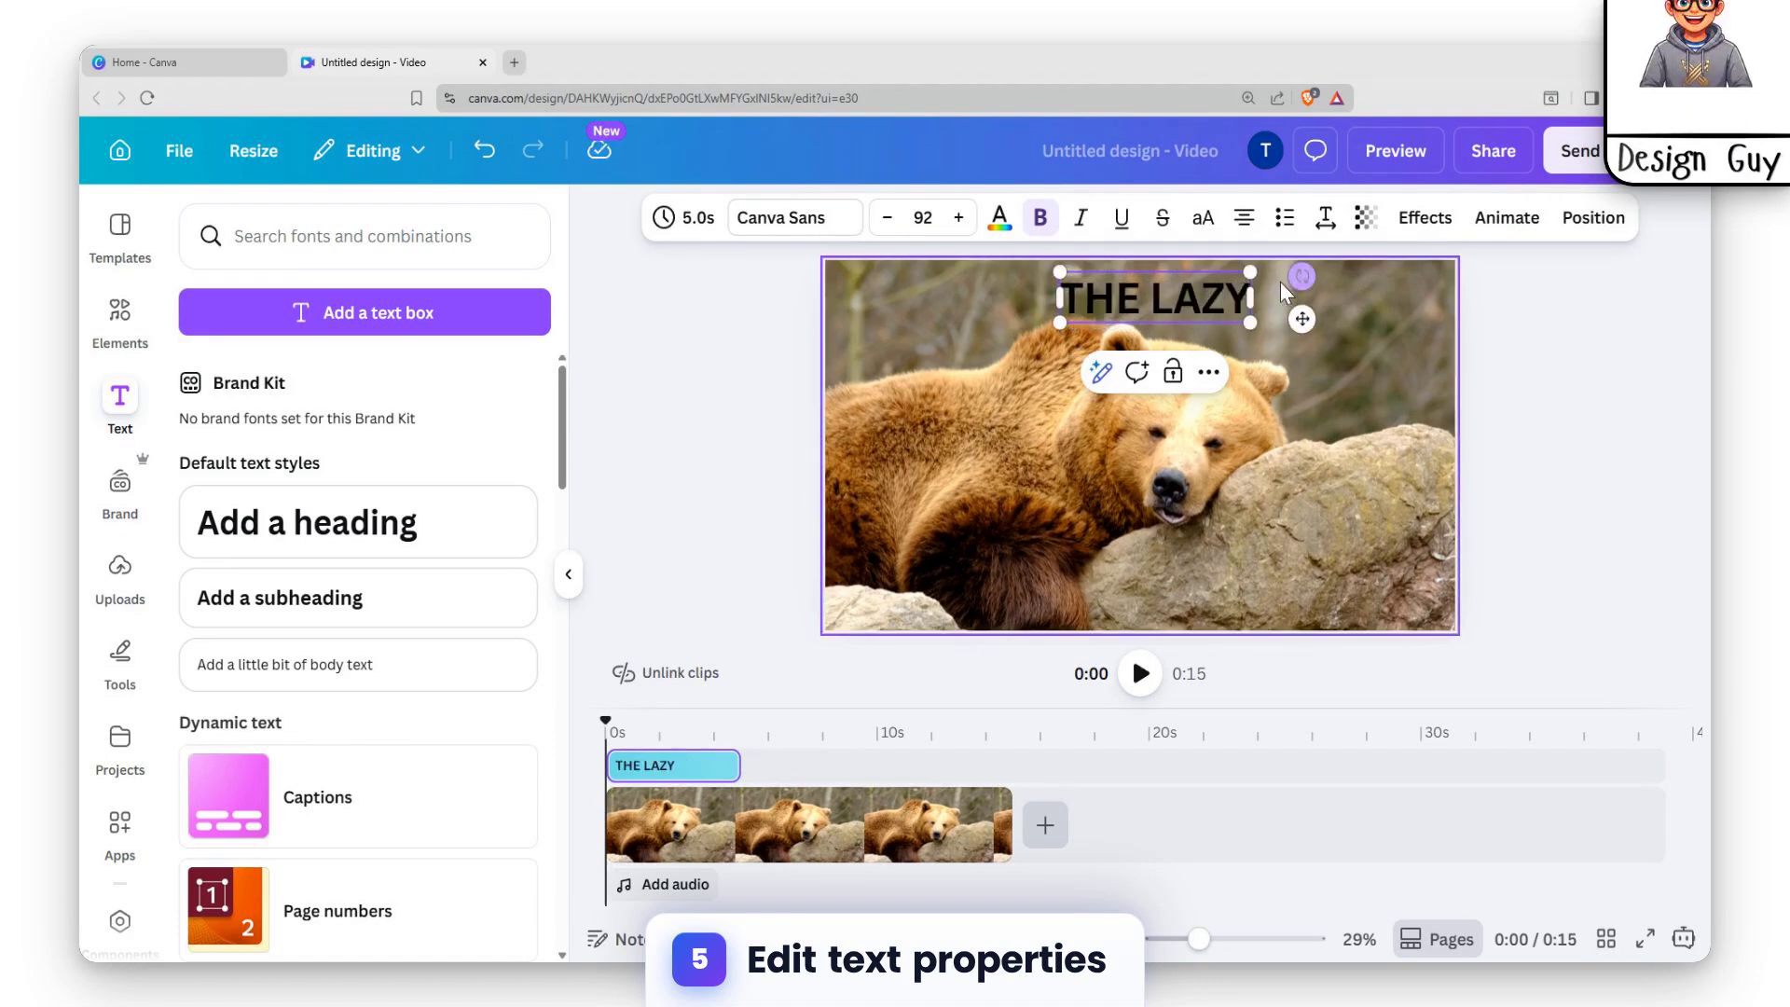
text( BEAR IN TH)
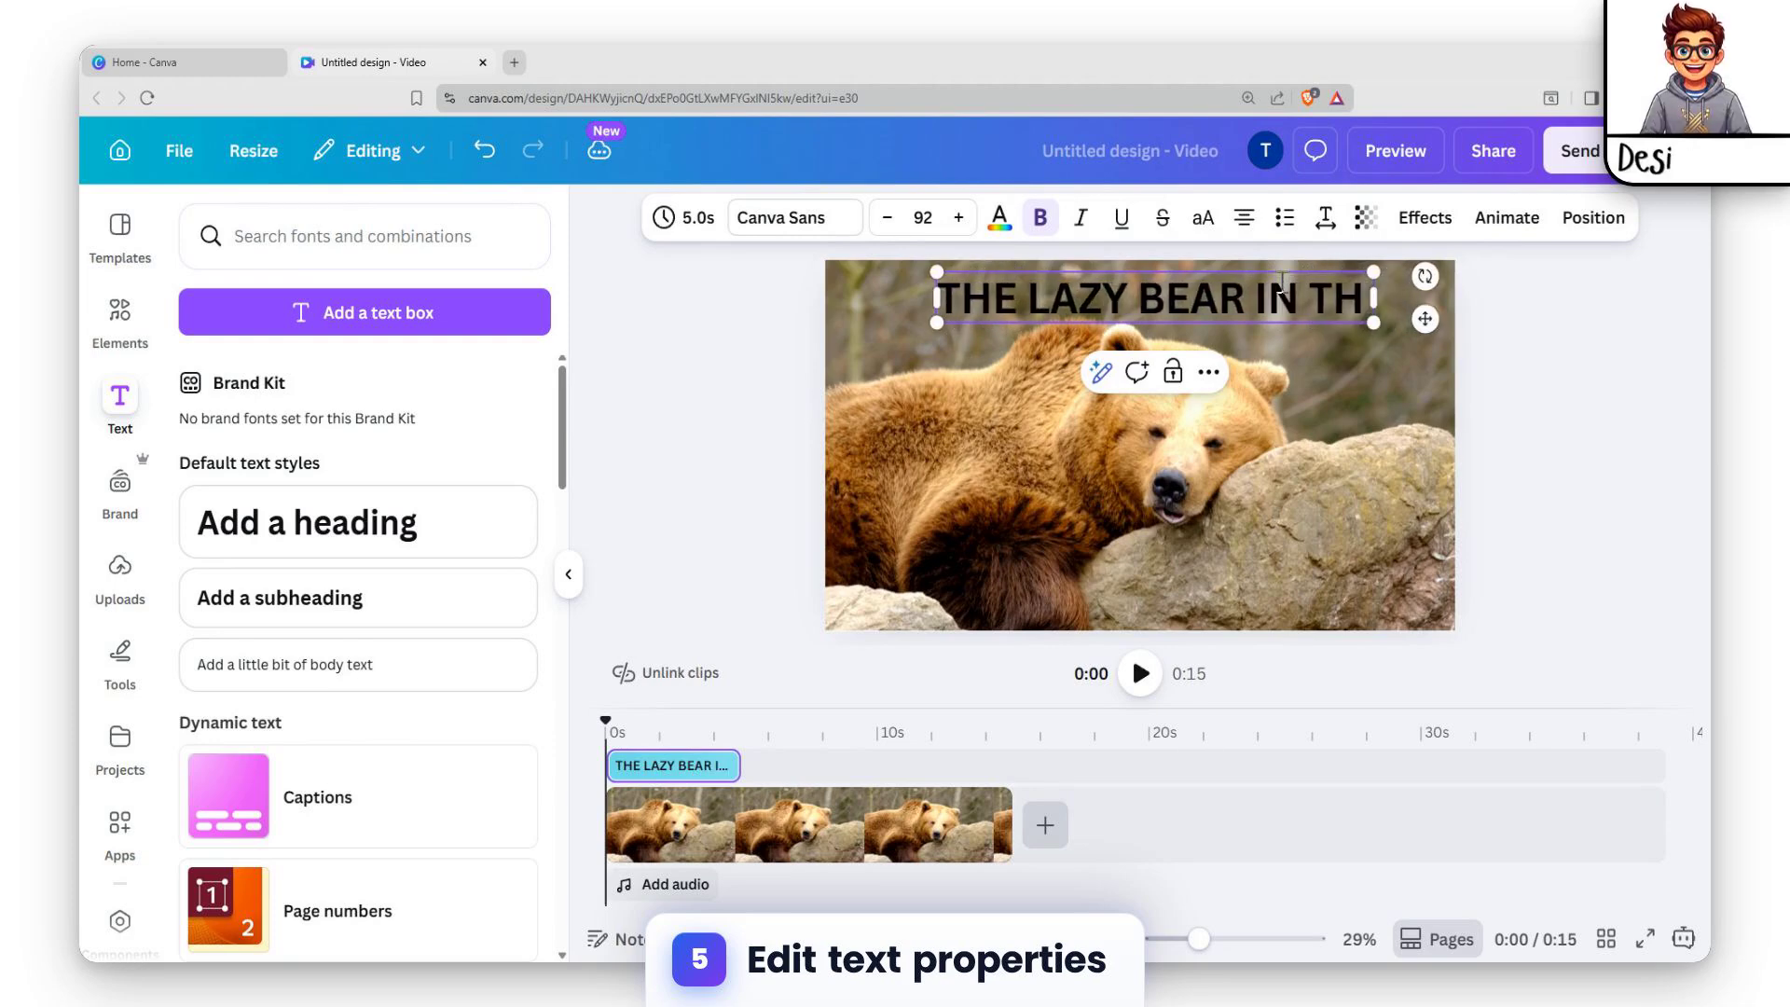
text(E FOREST)
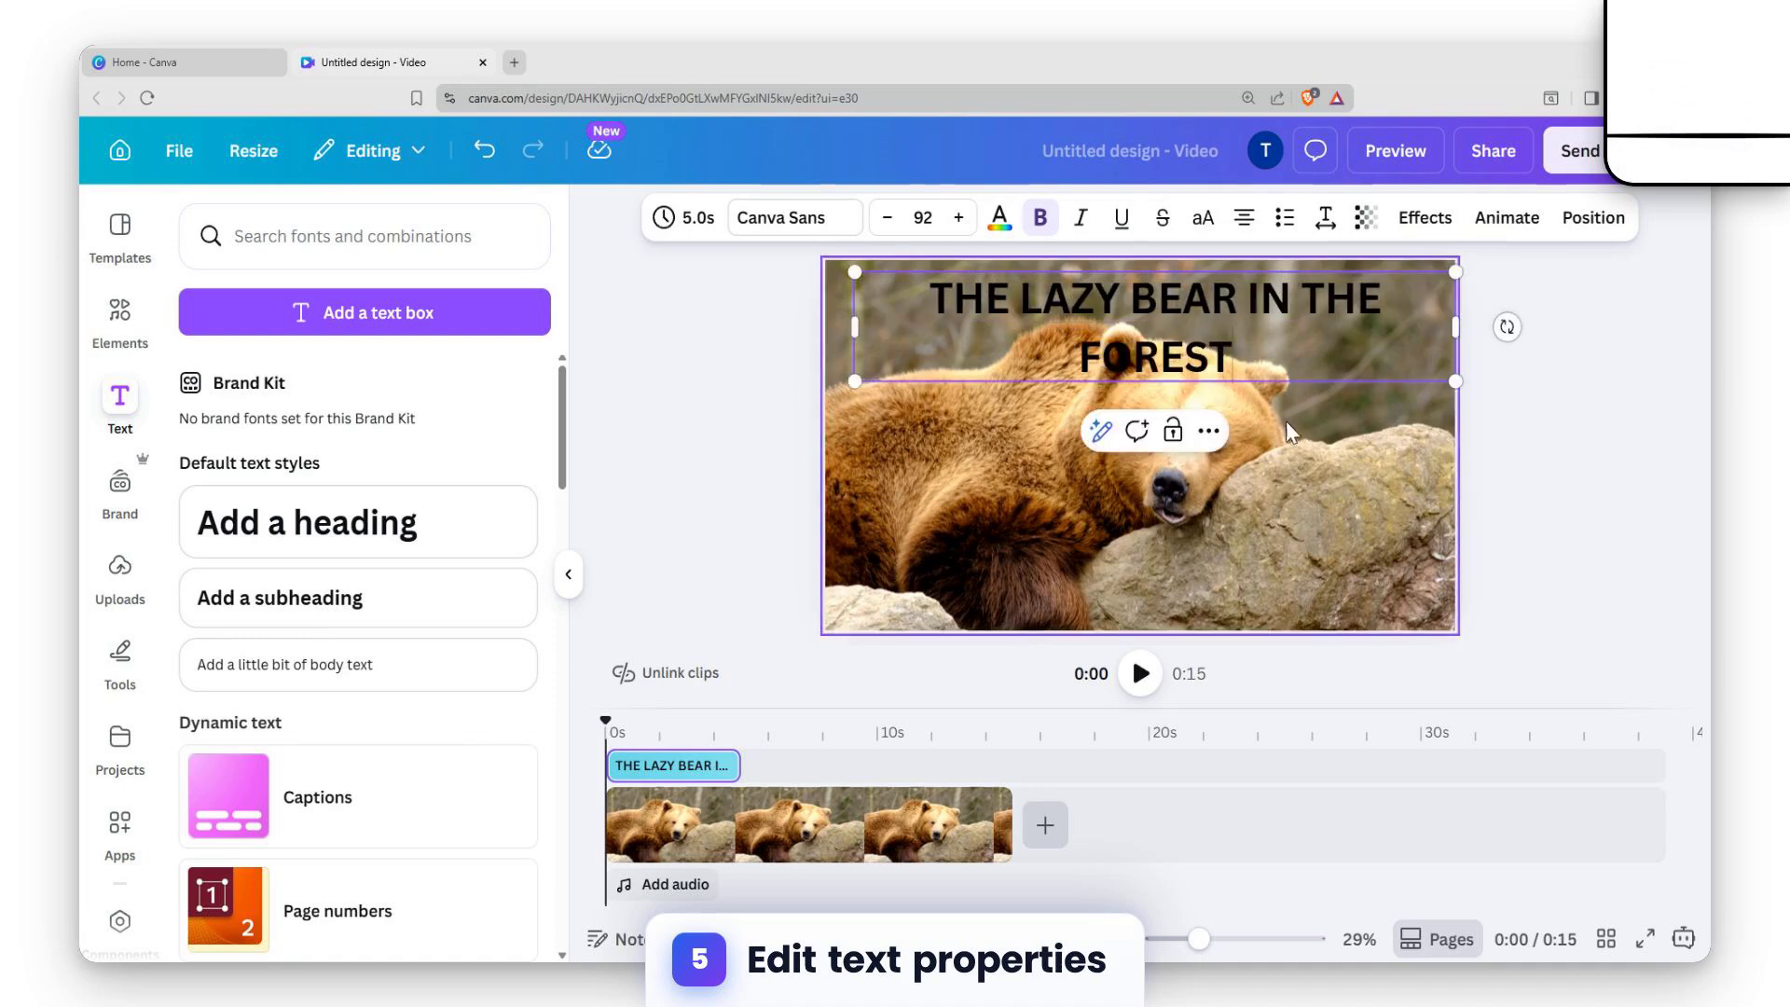
click(1432, 408)
Change the heading's font to Shrikhand
click(1093, 311)
click(771, 220)
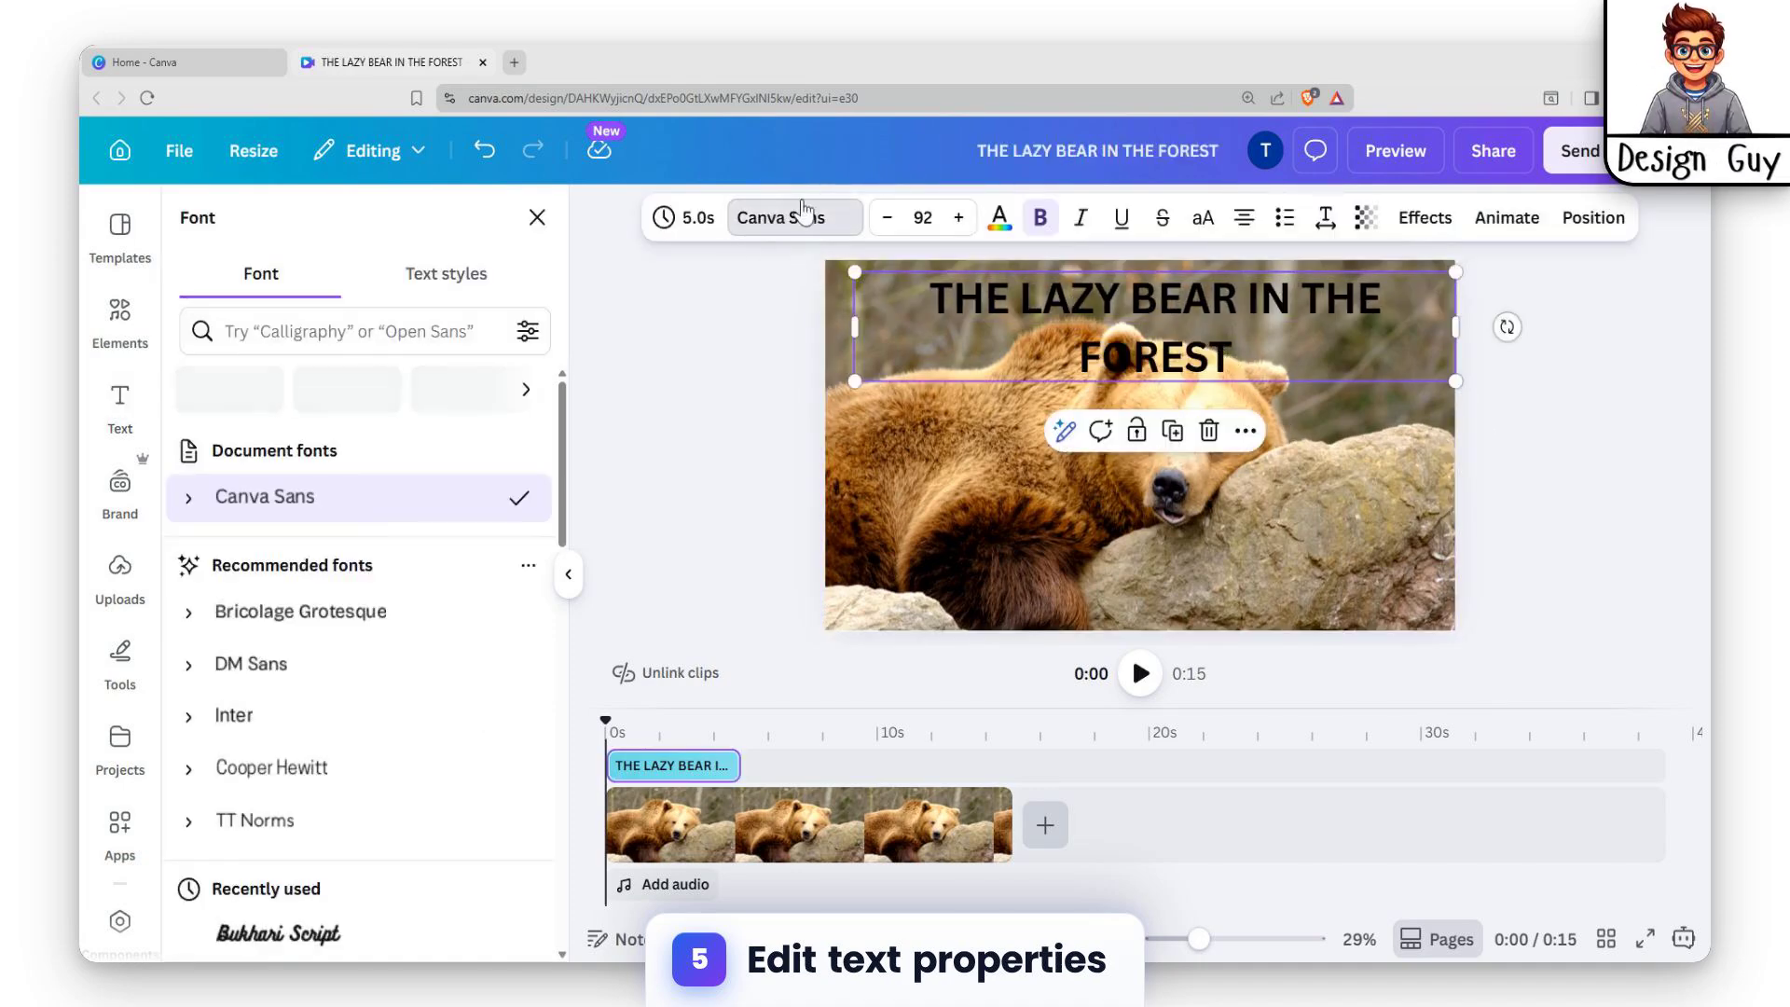
scroll(412, 527, down, 6)
click(402, 491)
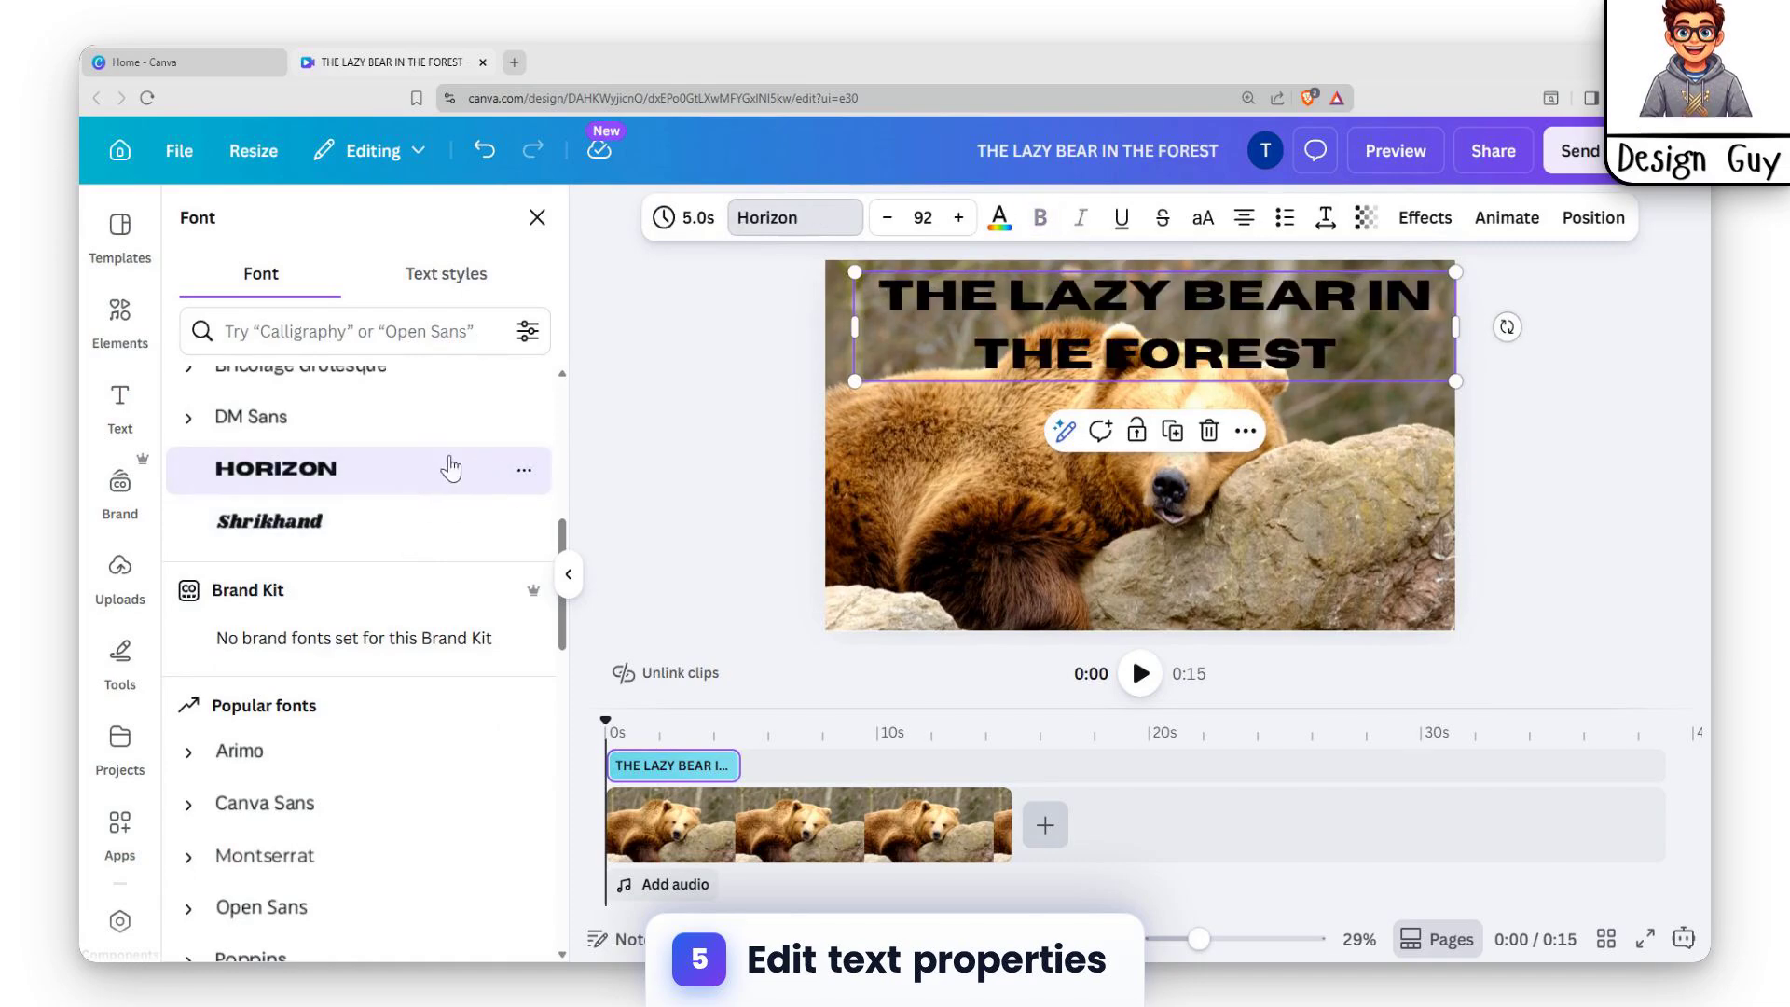
click(337, 513)
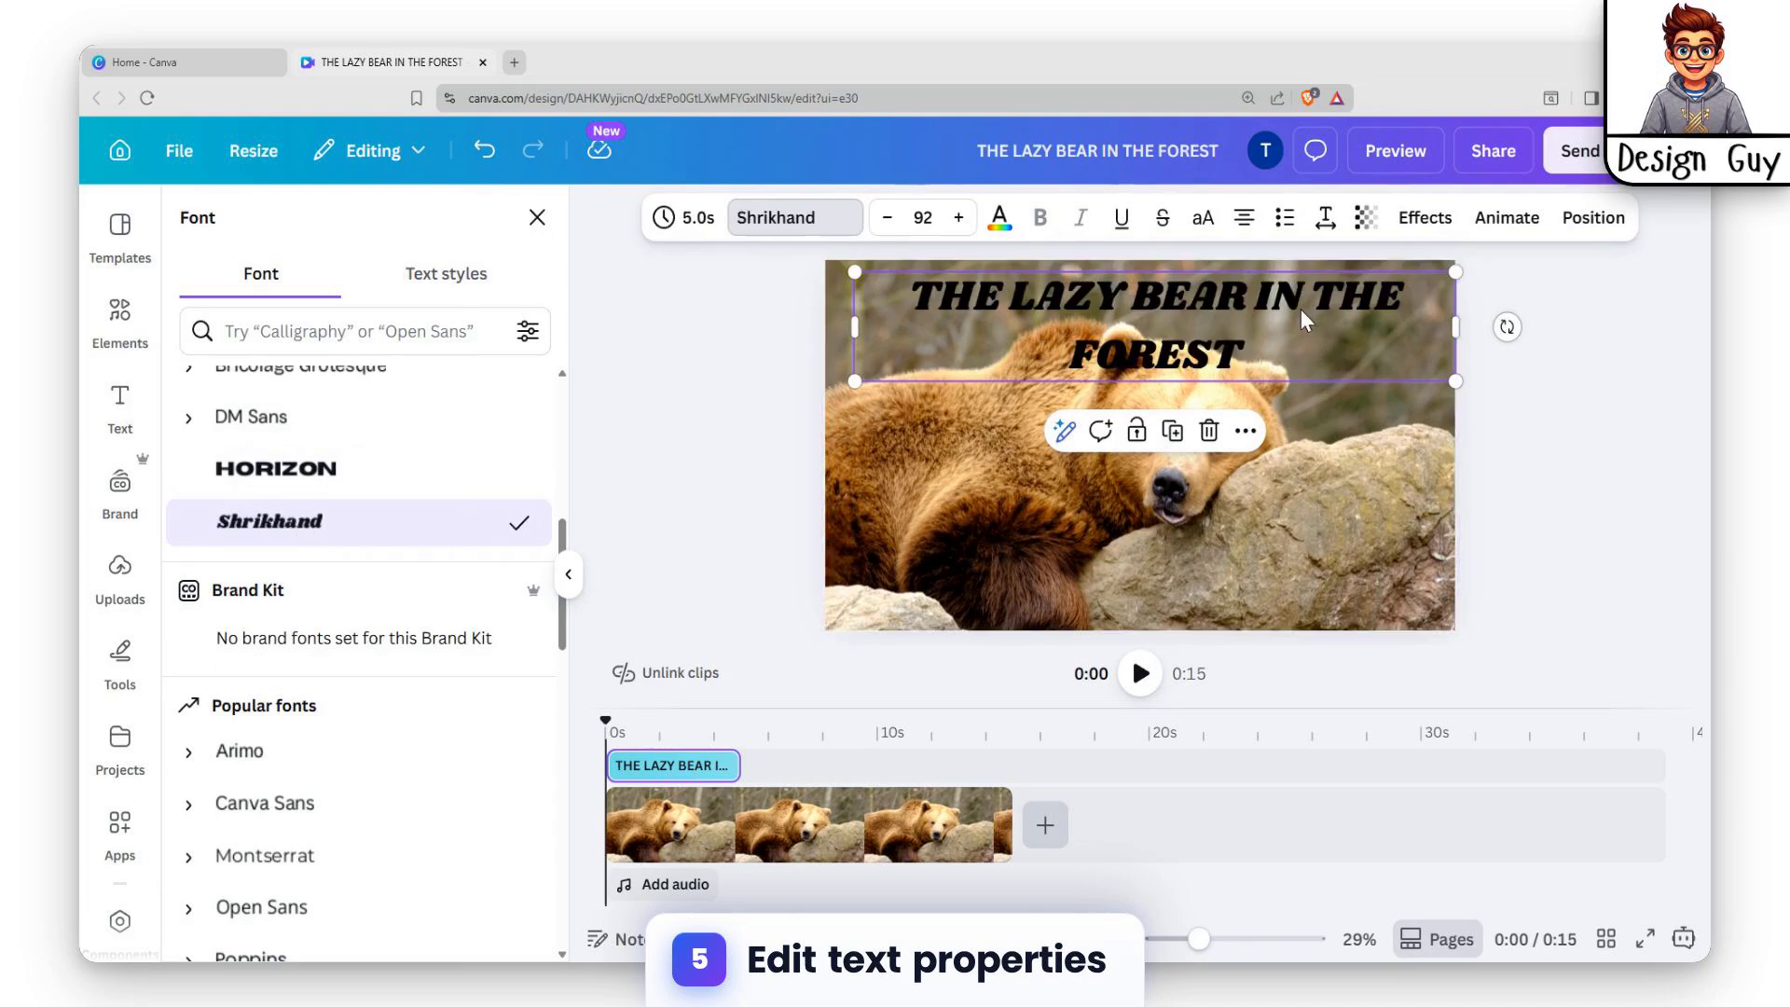
Colour the heading with the default red-to-orange gradient
click(998, 220)
scroll(385, 671, down, 2)
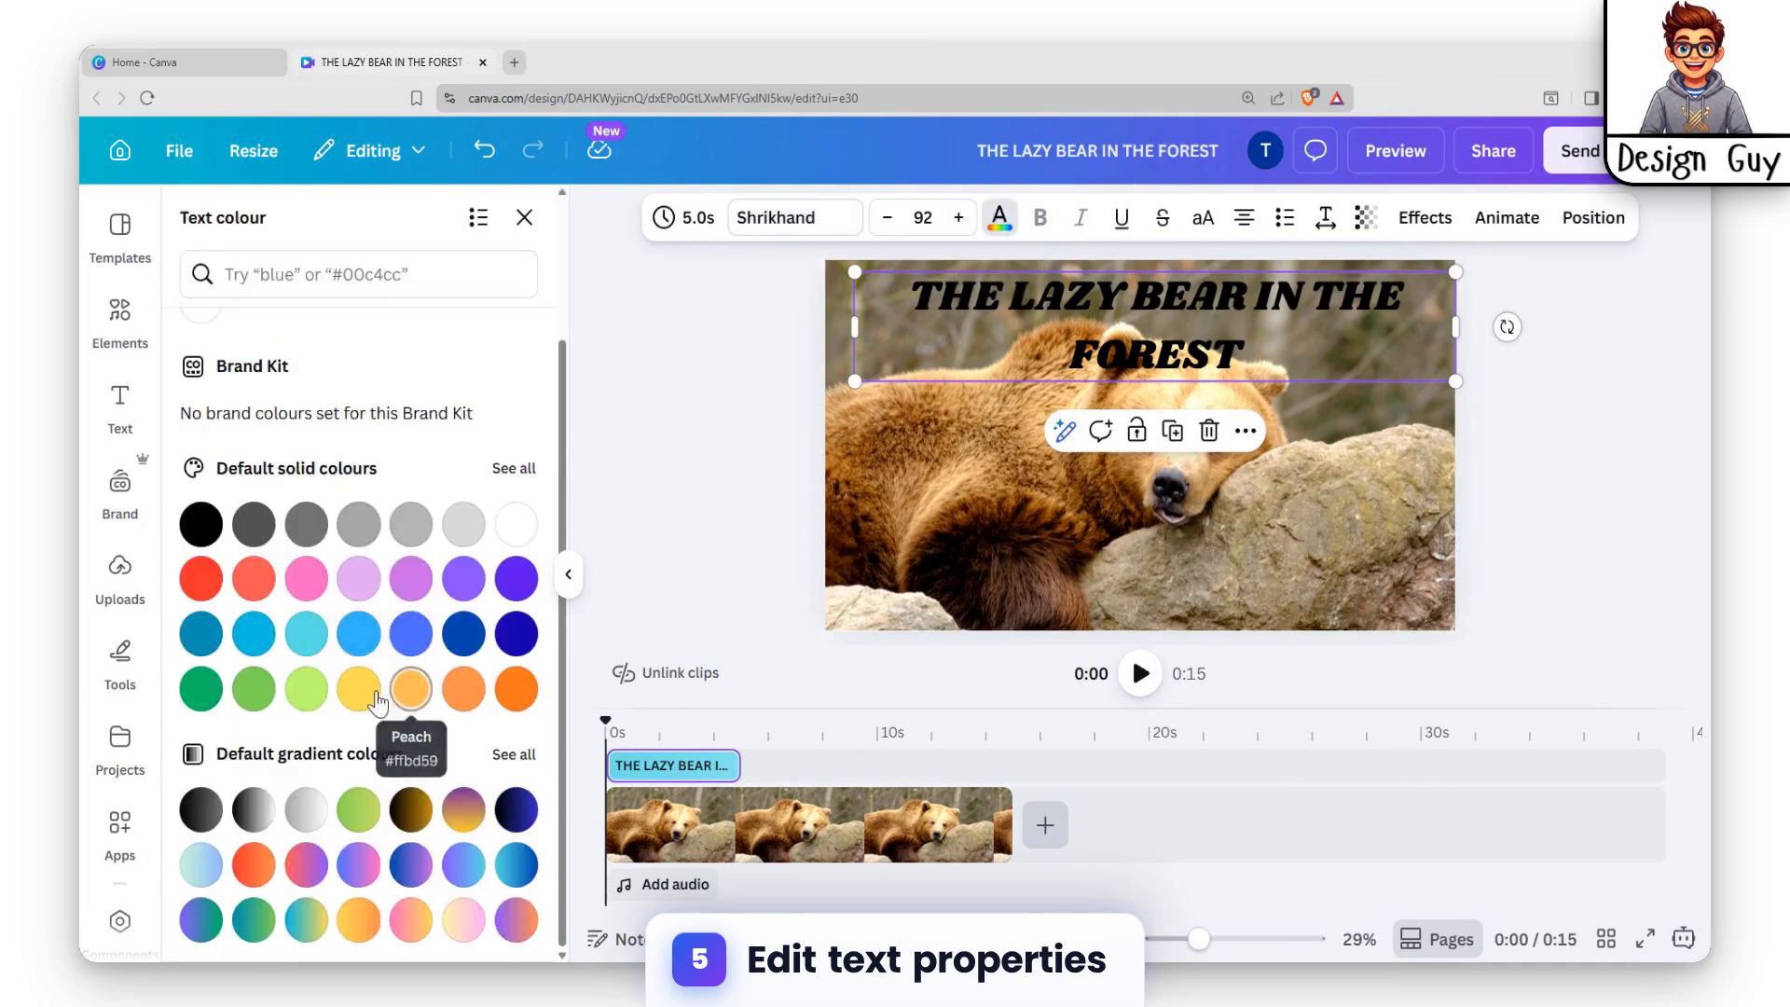
click(408, 690)
click(360, 813)
click(304, 865)
click(247, 872)
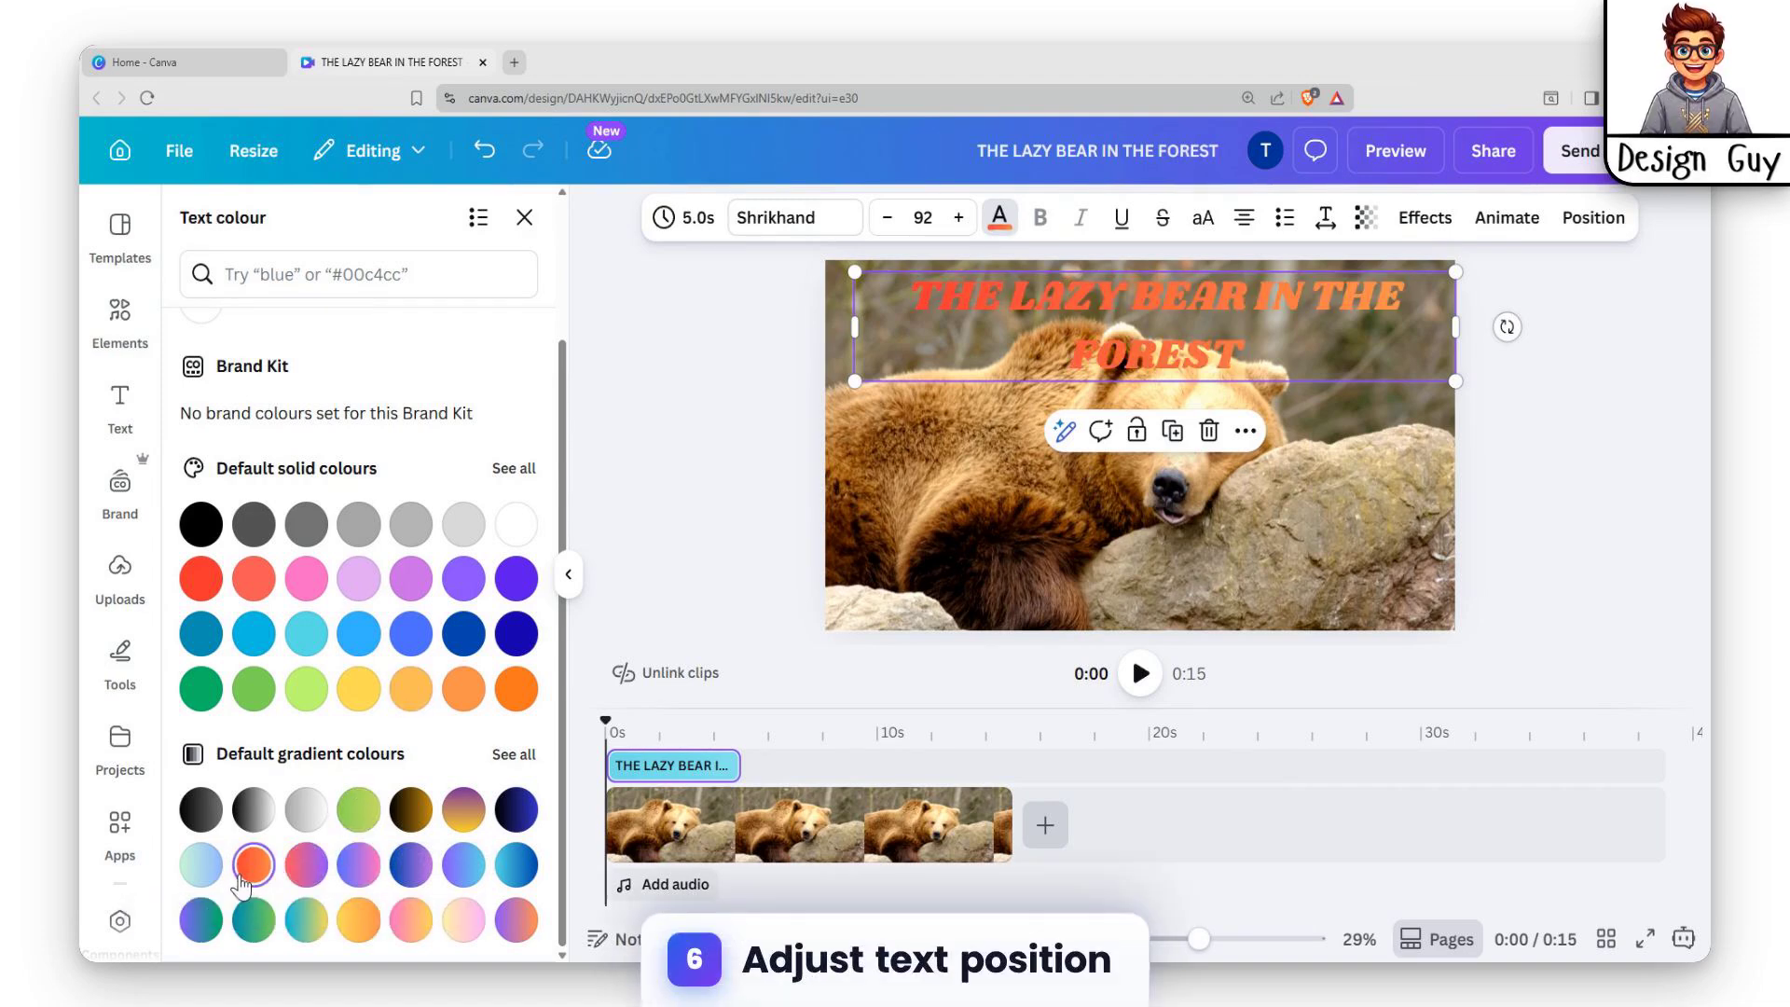
Shrink the heading to size 62.5 on one line in the frame's upper-left corner and shorten its duration to 2.5 seconds
drag(1222, 319, 1178, 304)
drag(1427, 369, 1242, 284)
click(1177, 306)
click(1384, 345)
click(1402, 376)
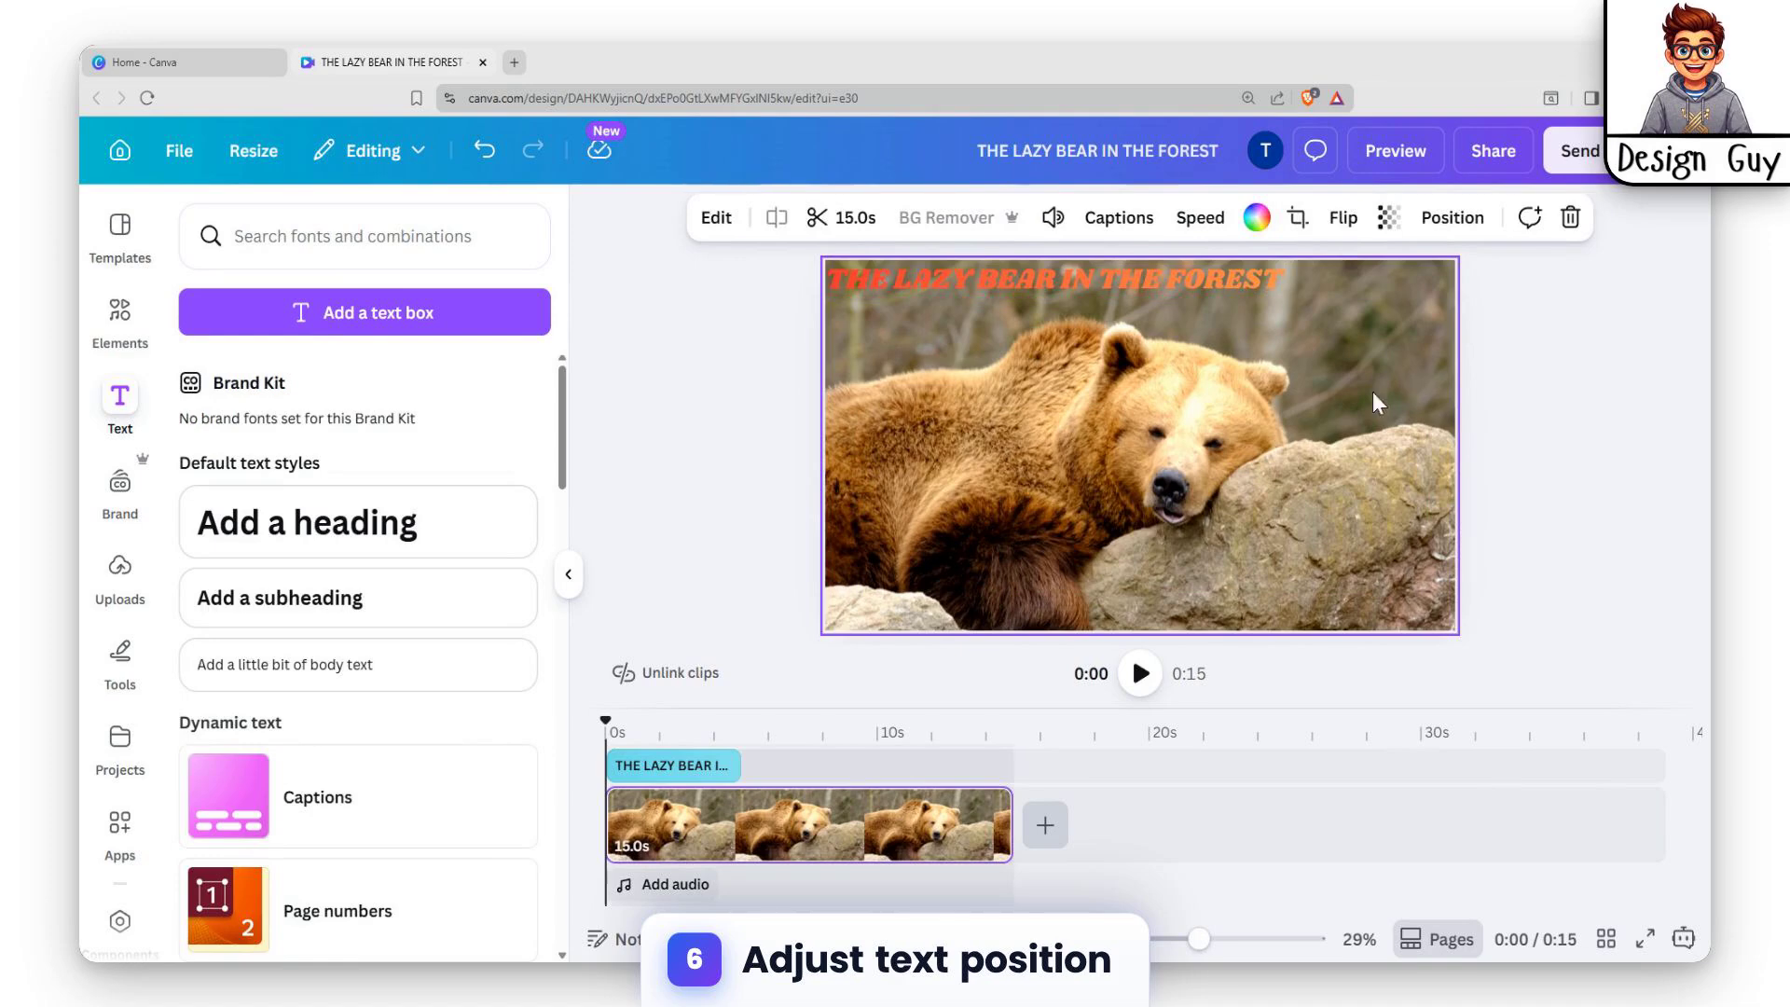
drag(738, 764, 664, 764)
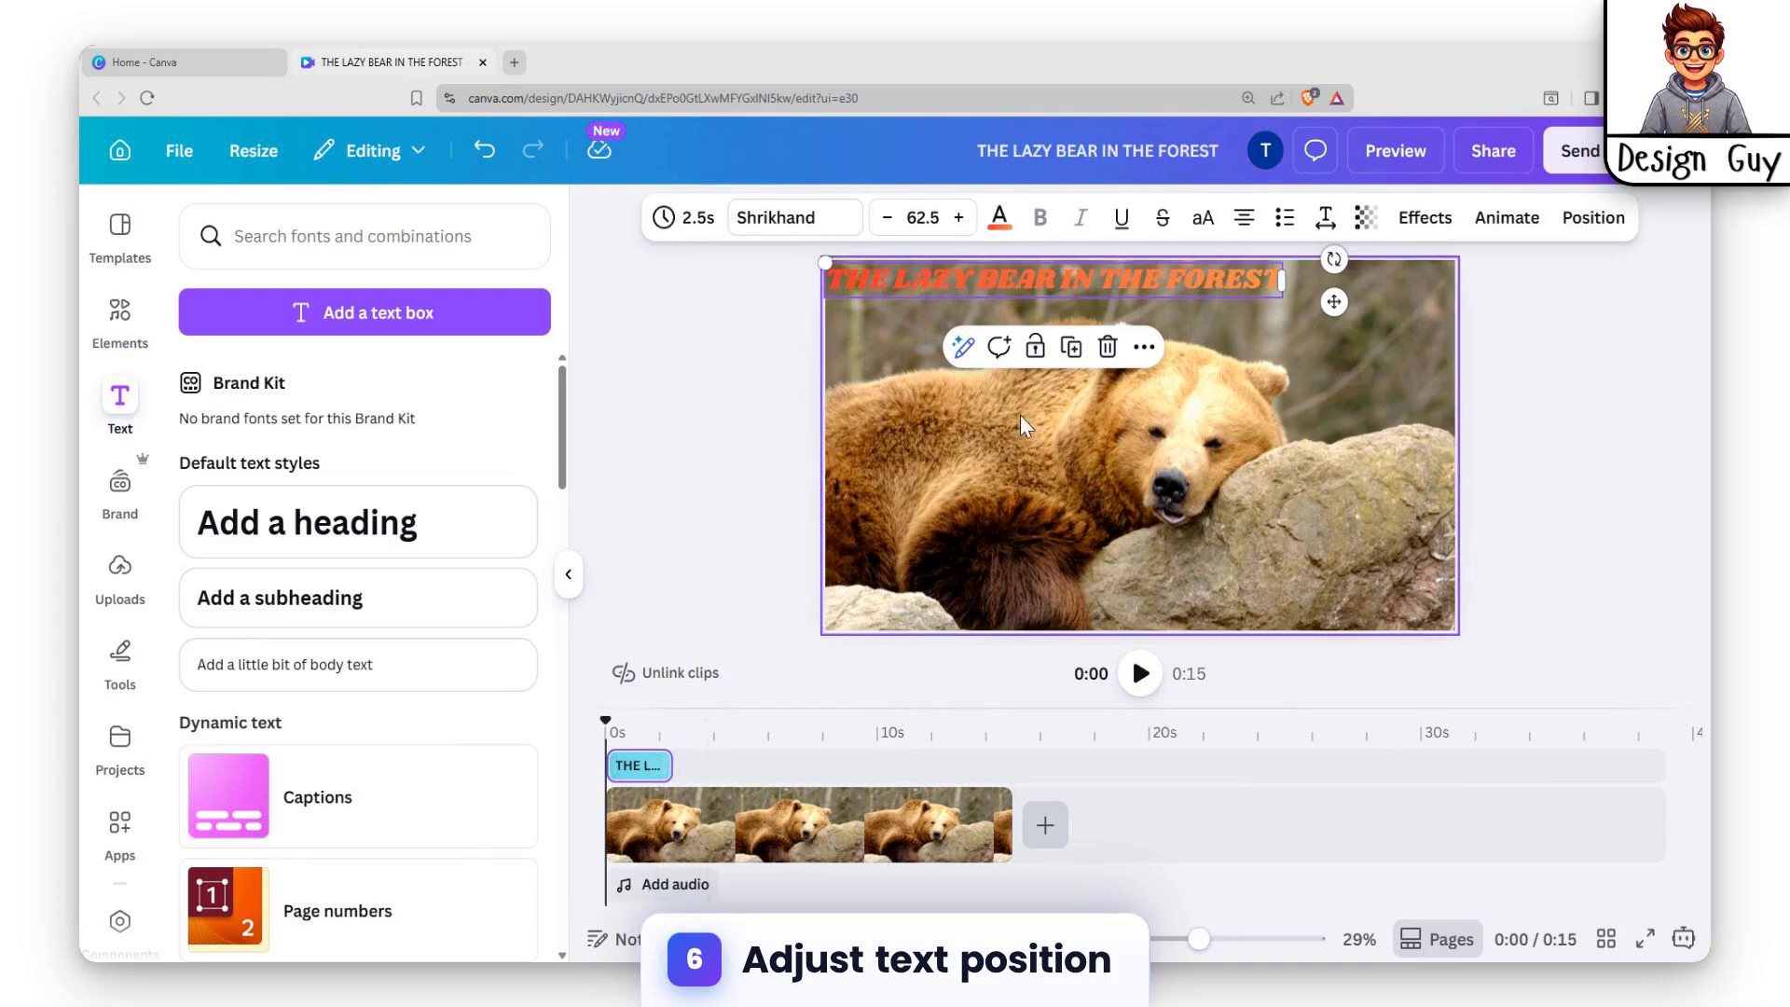
Add a subheading directly after the heading on the timeline and place it in the upper-right area of the frame
click(712, 737)
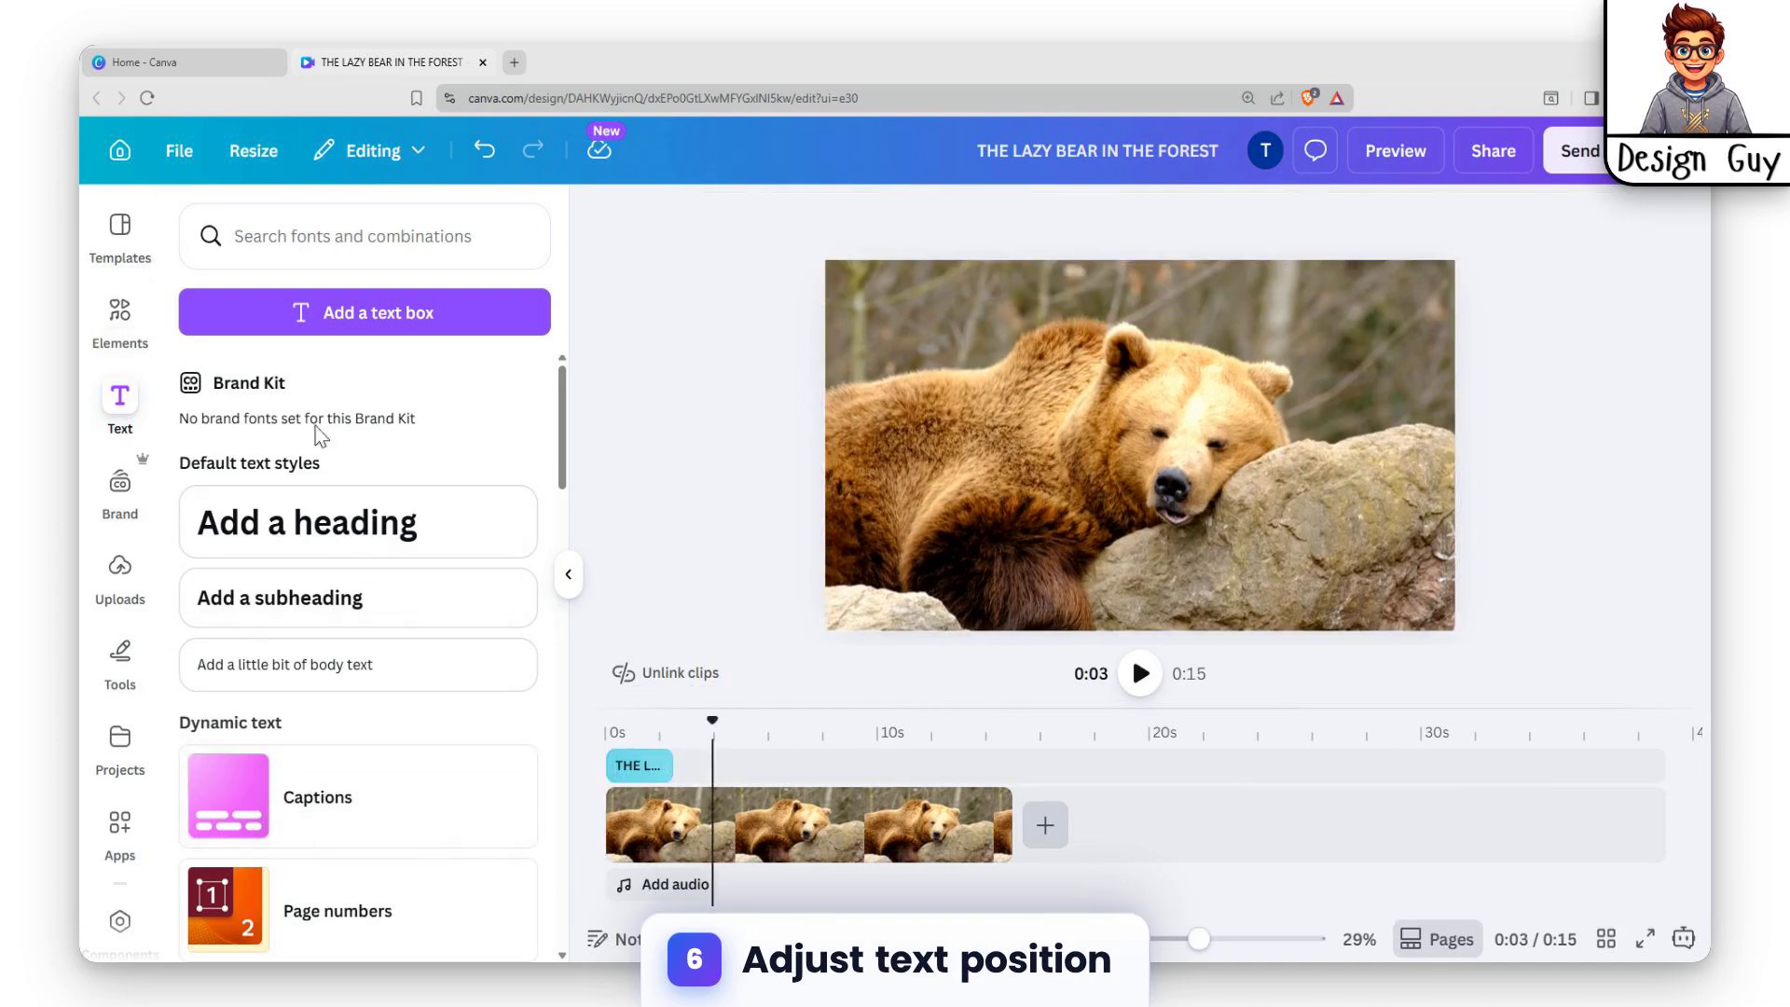
click(380, 613)
drag(760, 765, 726, 763)
click(1191, 449)
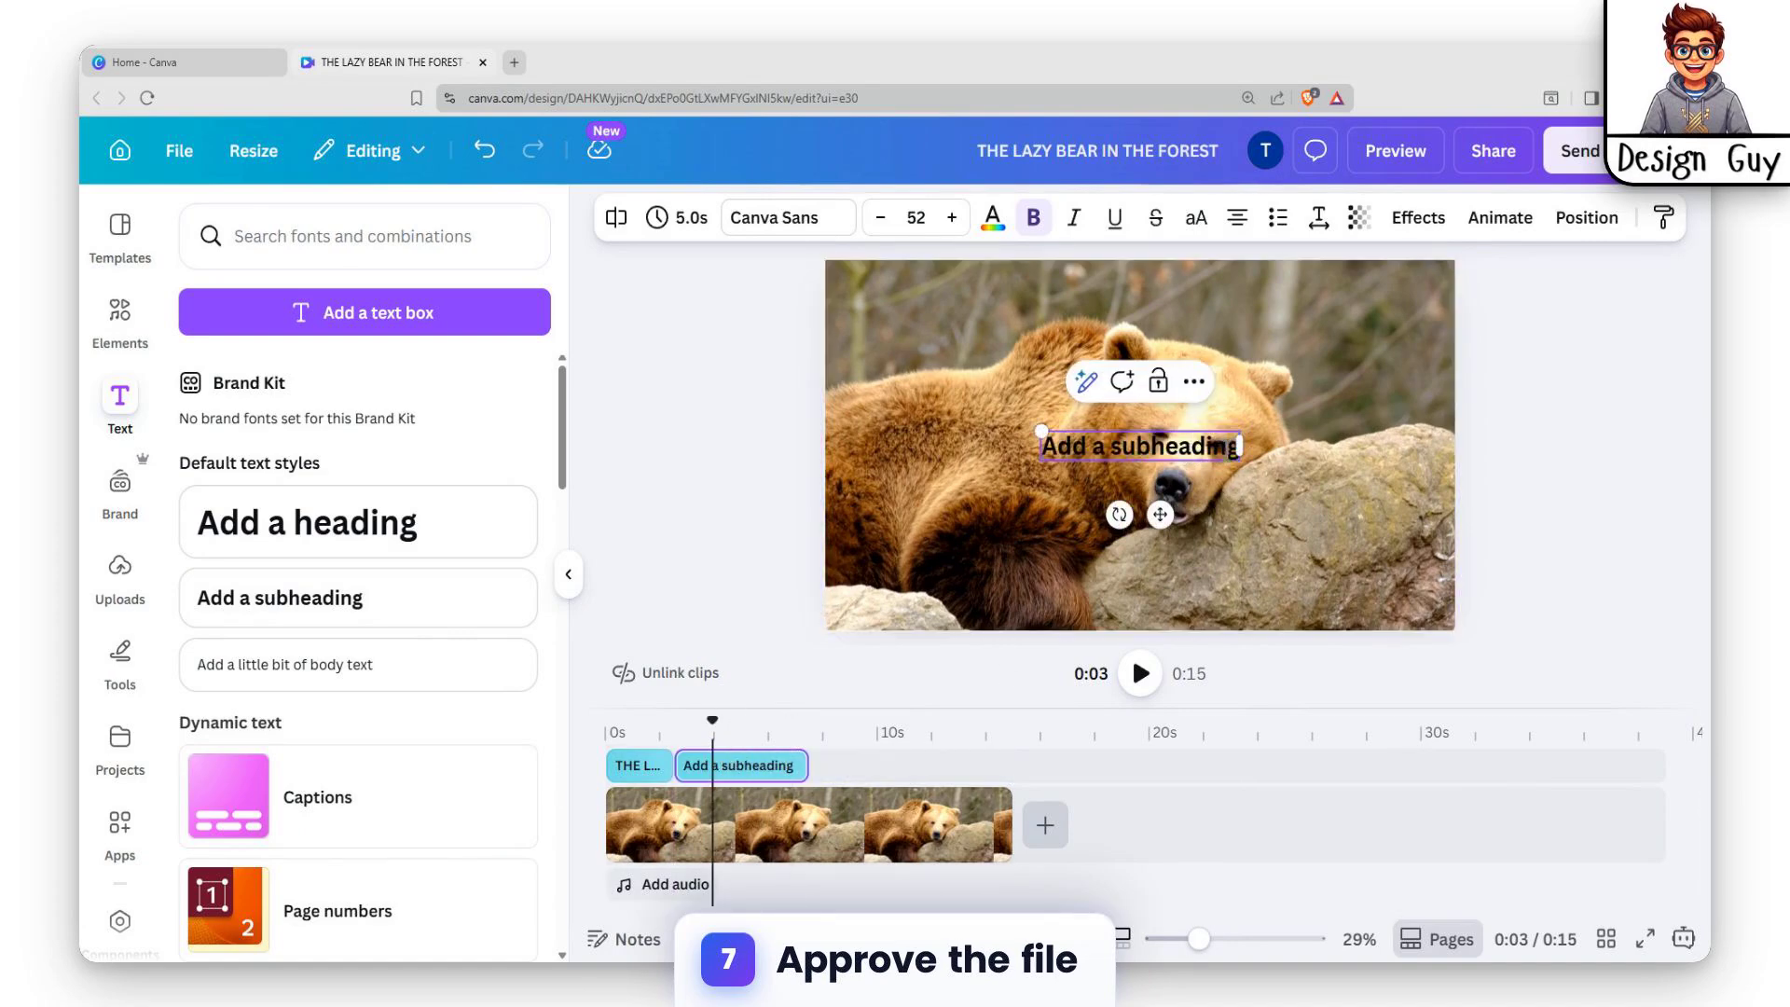
key(ctrl+a)
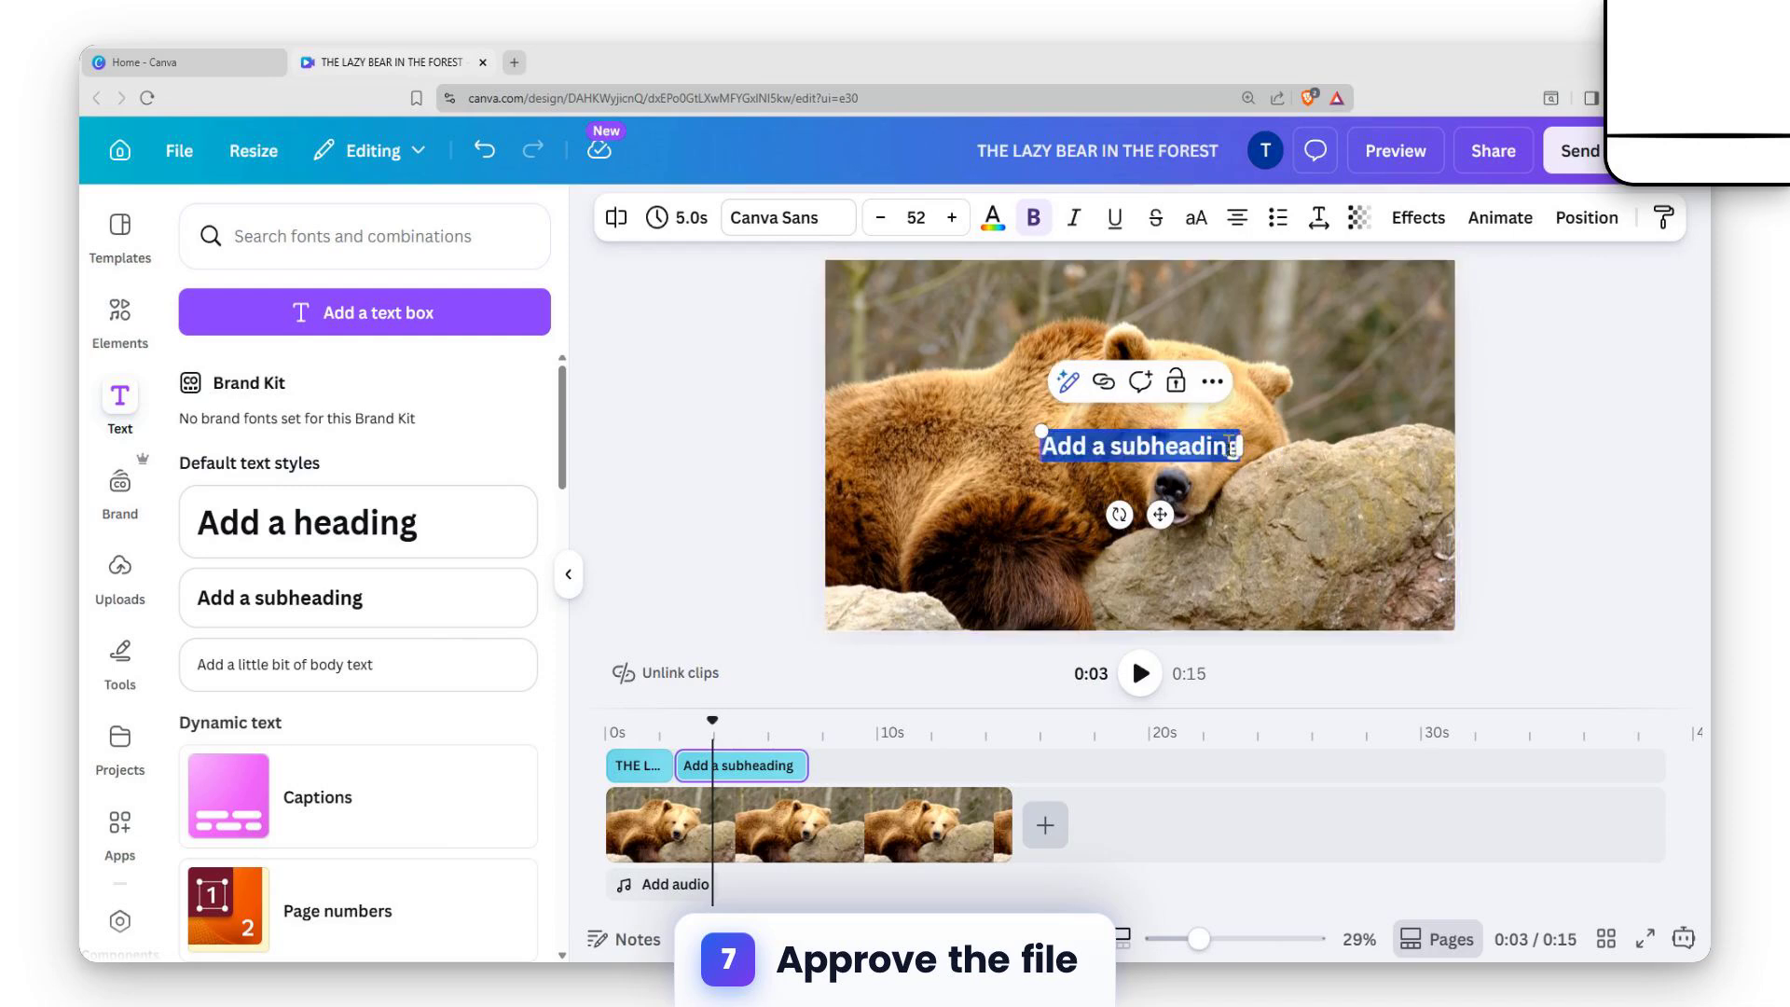
drag(1152, 505, 1335, 370)
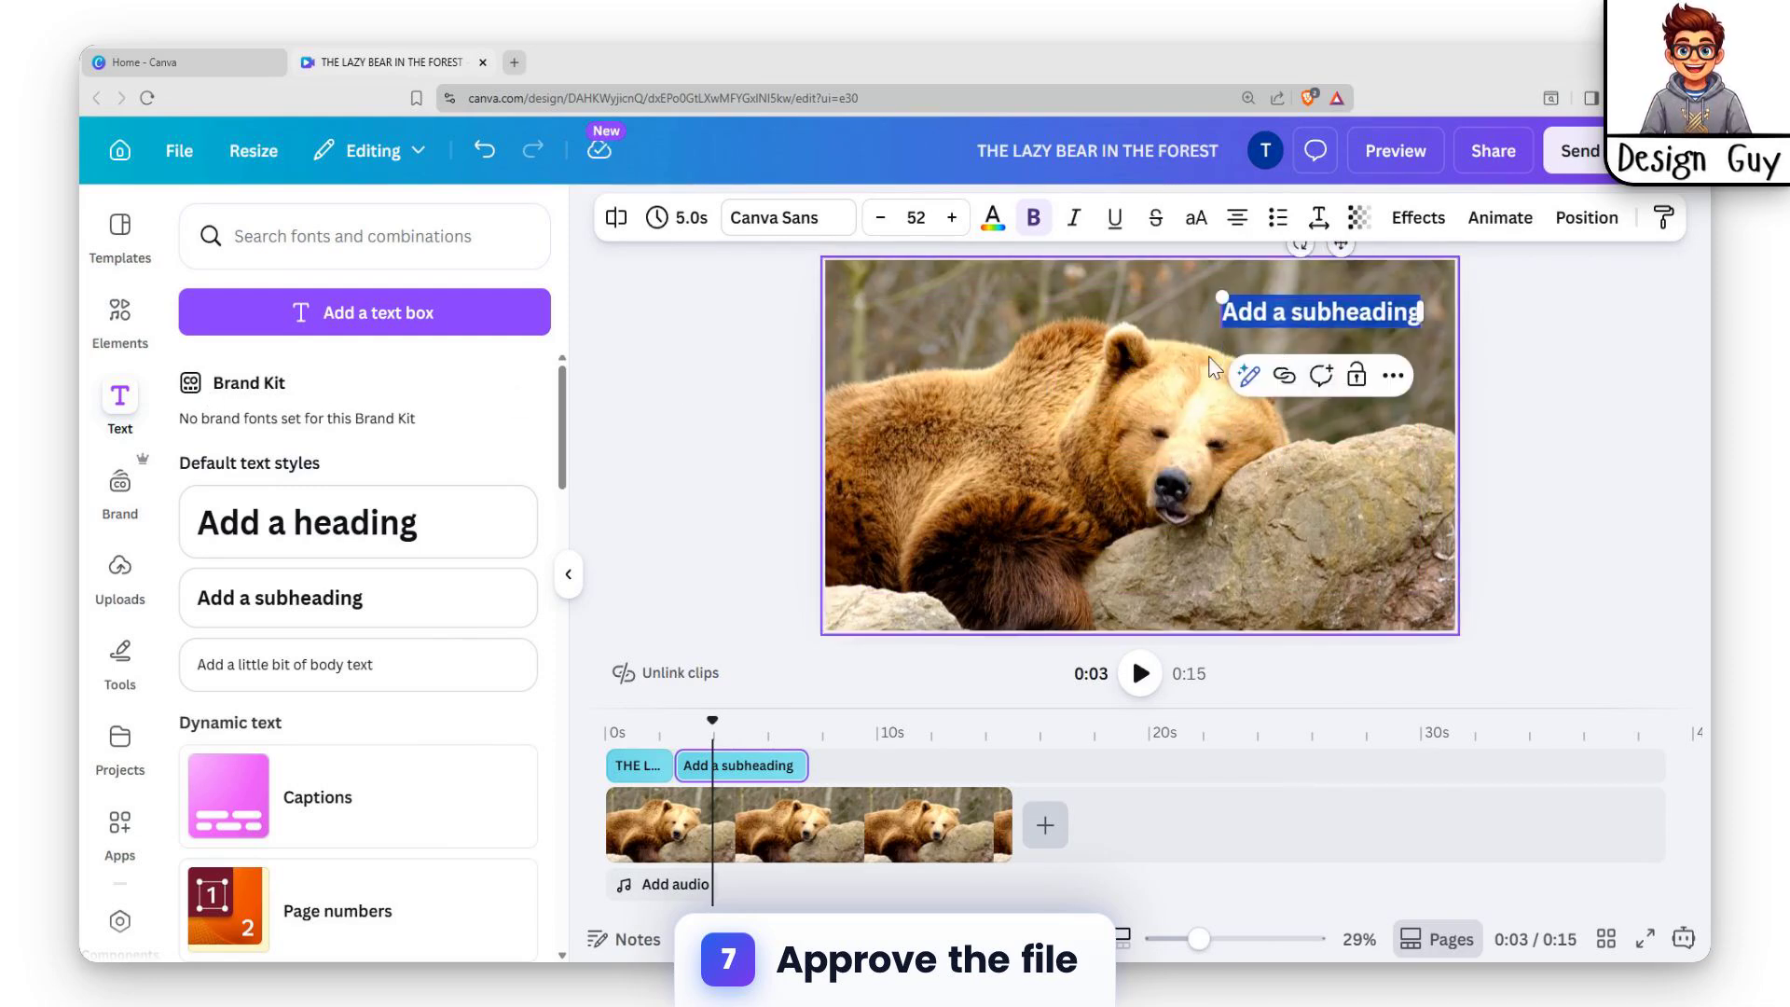
Replace the subheading's text with "I'm so sleepy!"
click(1227, 333)
click(1282, 312)
click(1283, 313)
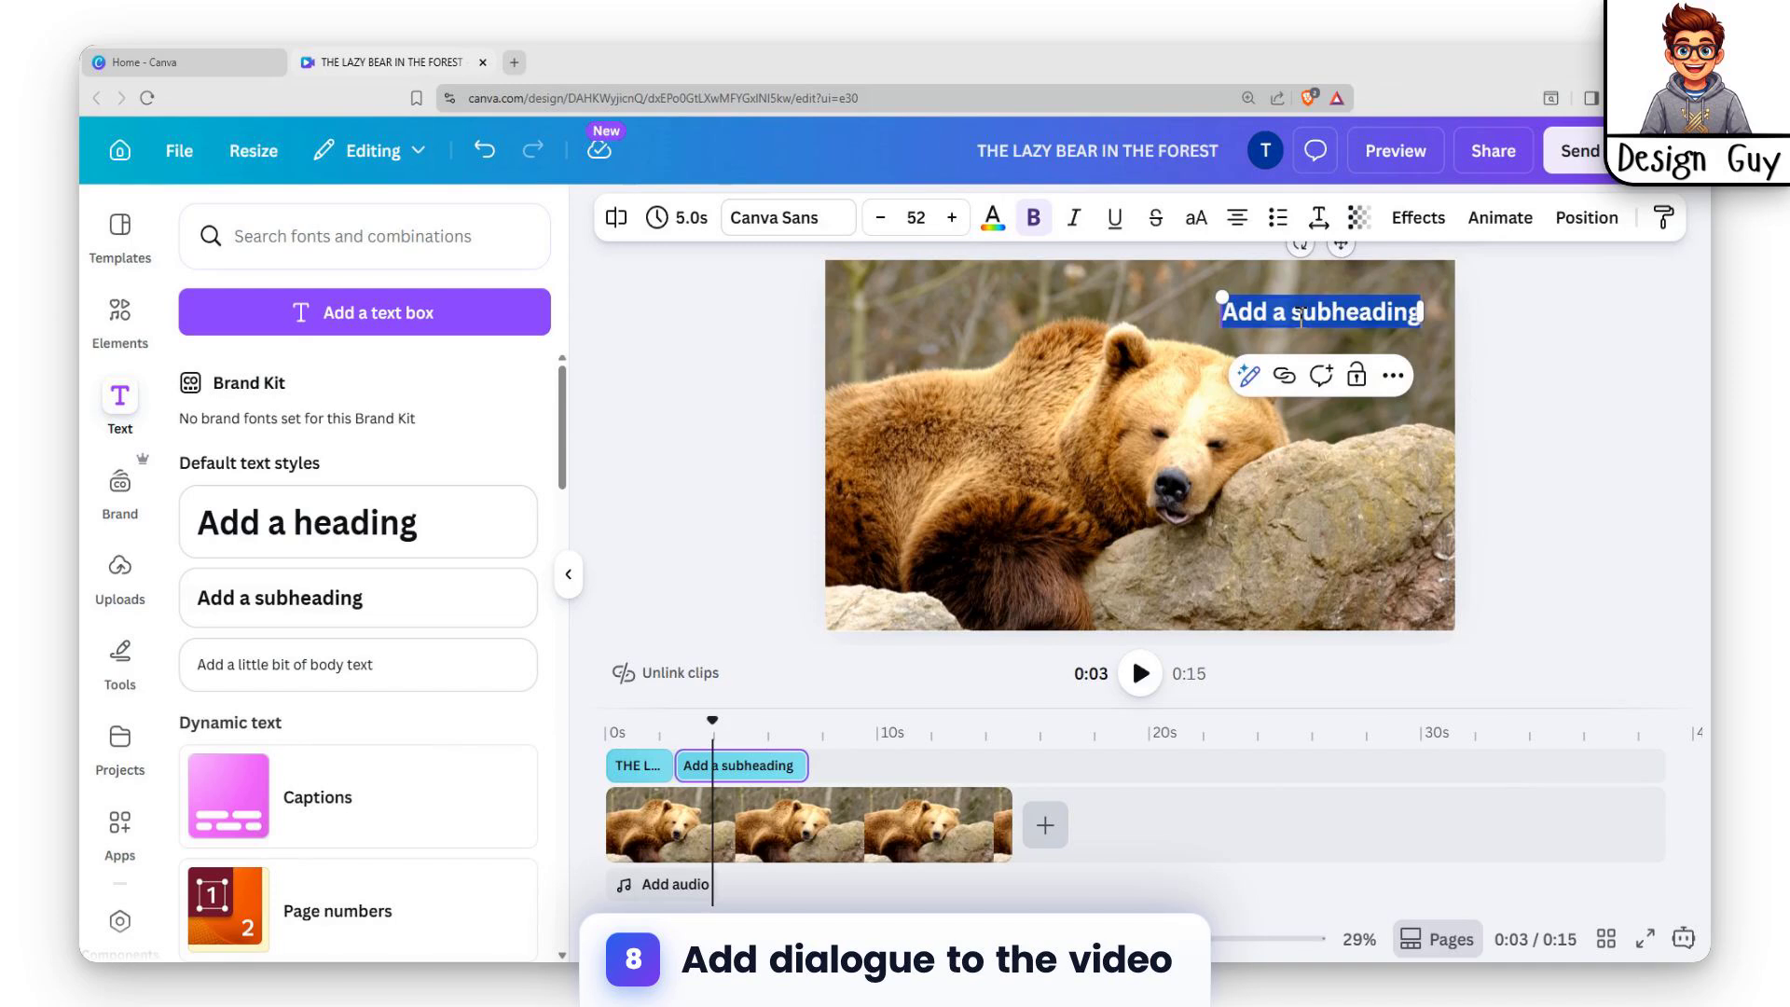
key(BackSpace)
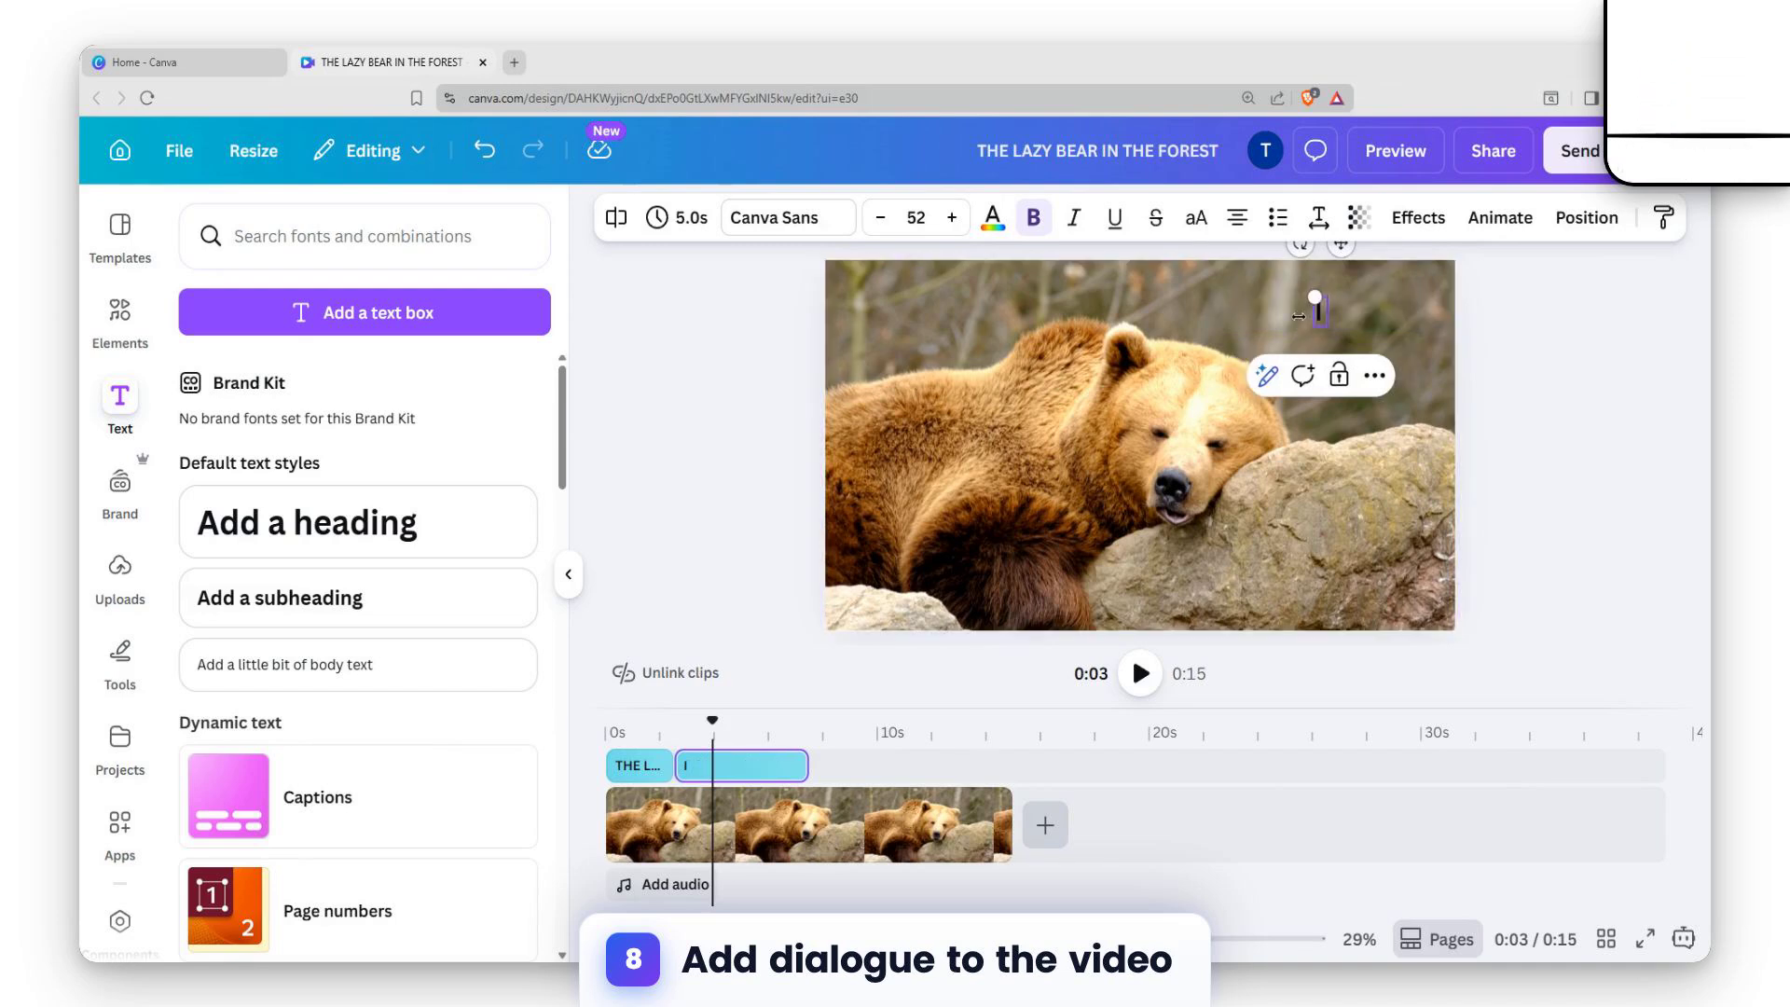
key(BackSpace)
key(BackSpace)
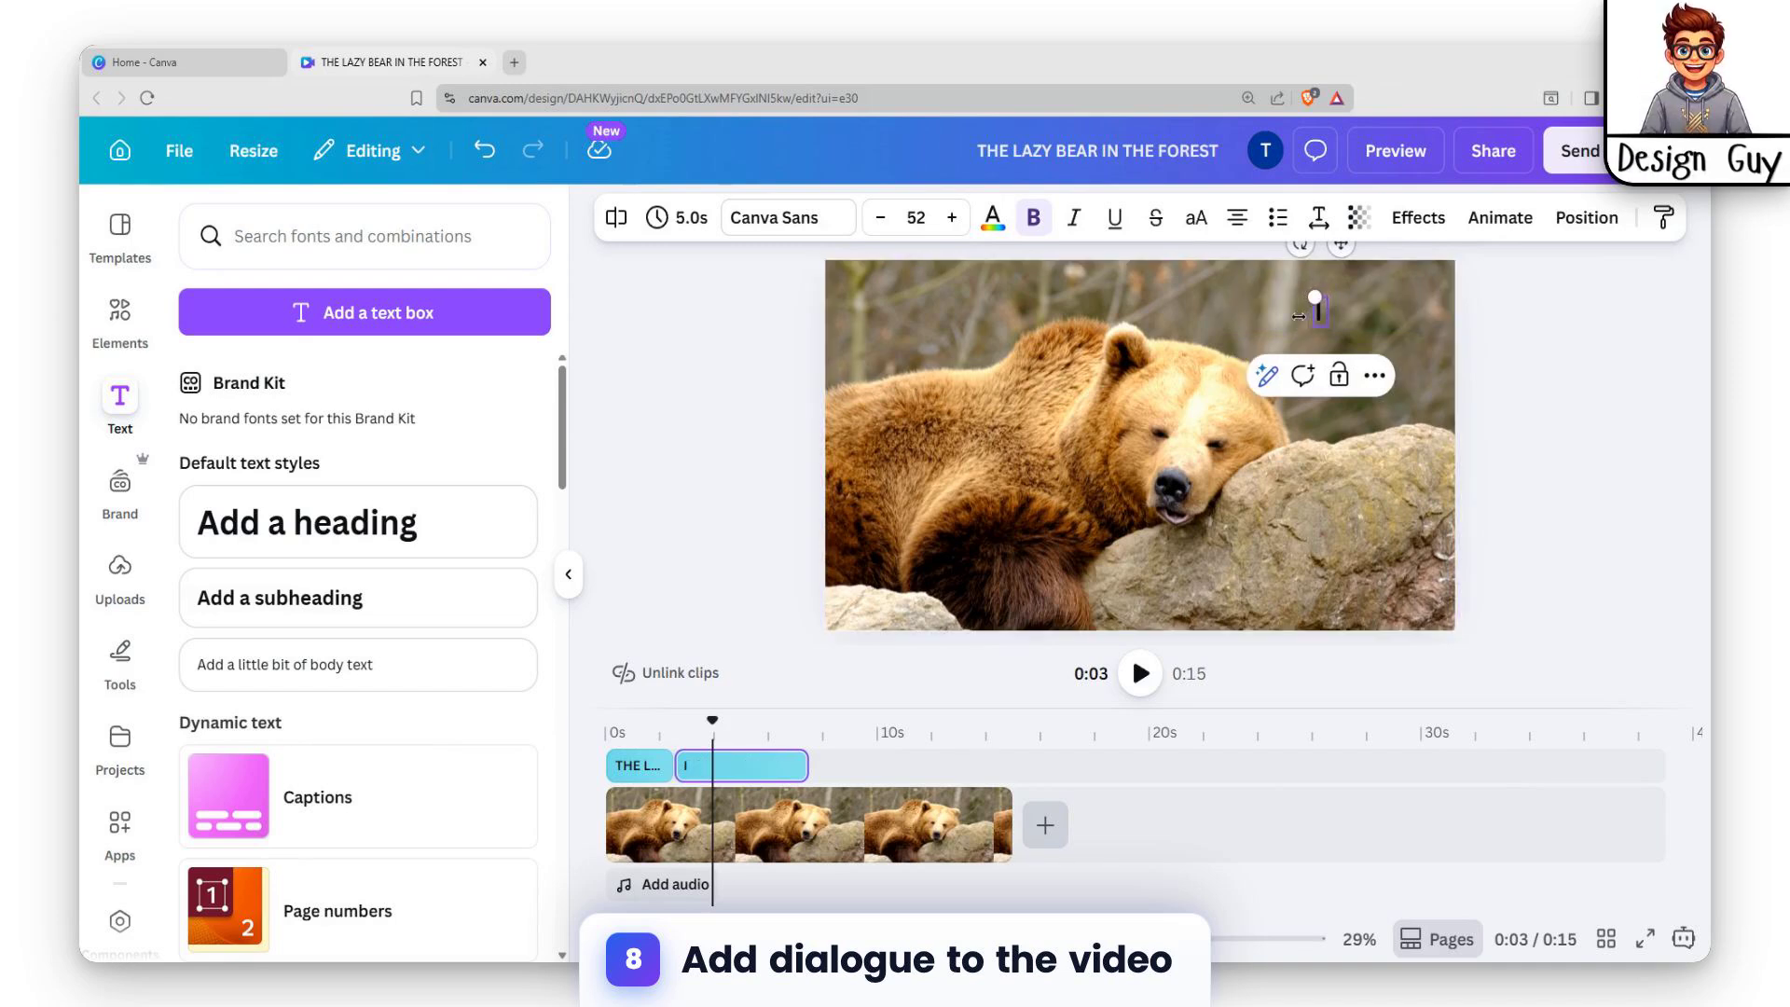
text('m so)
text( Sle)
text(leepy!)
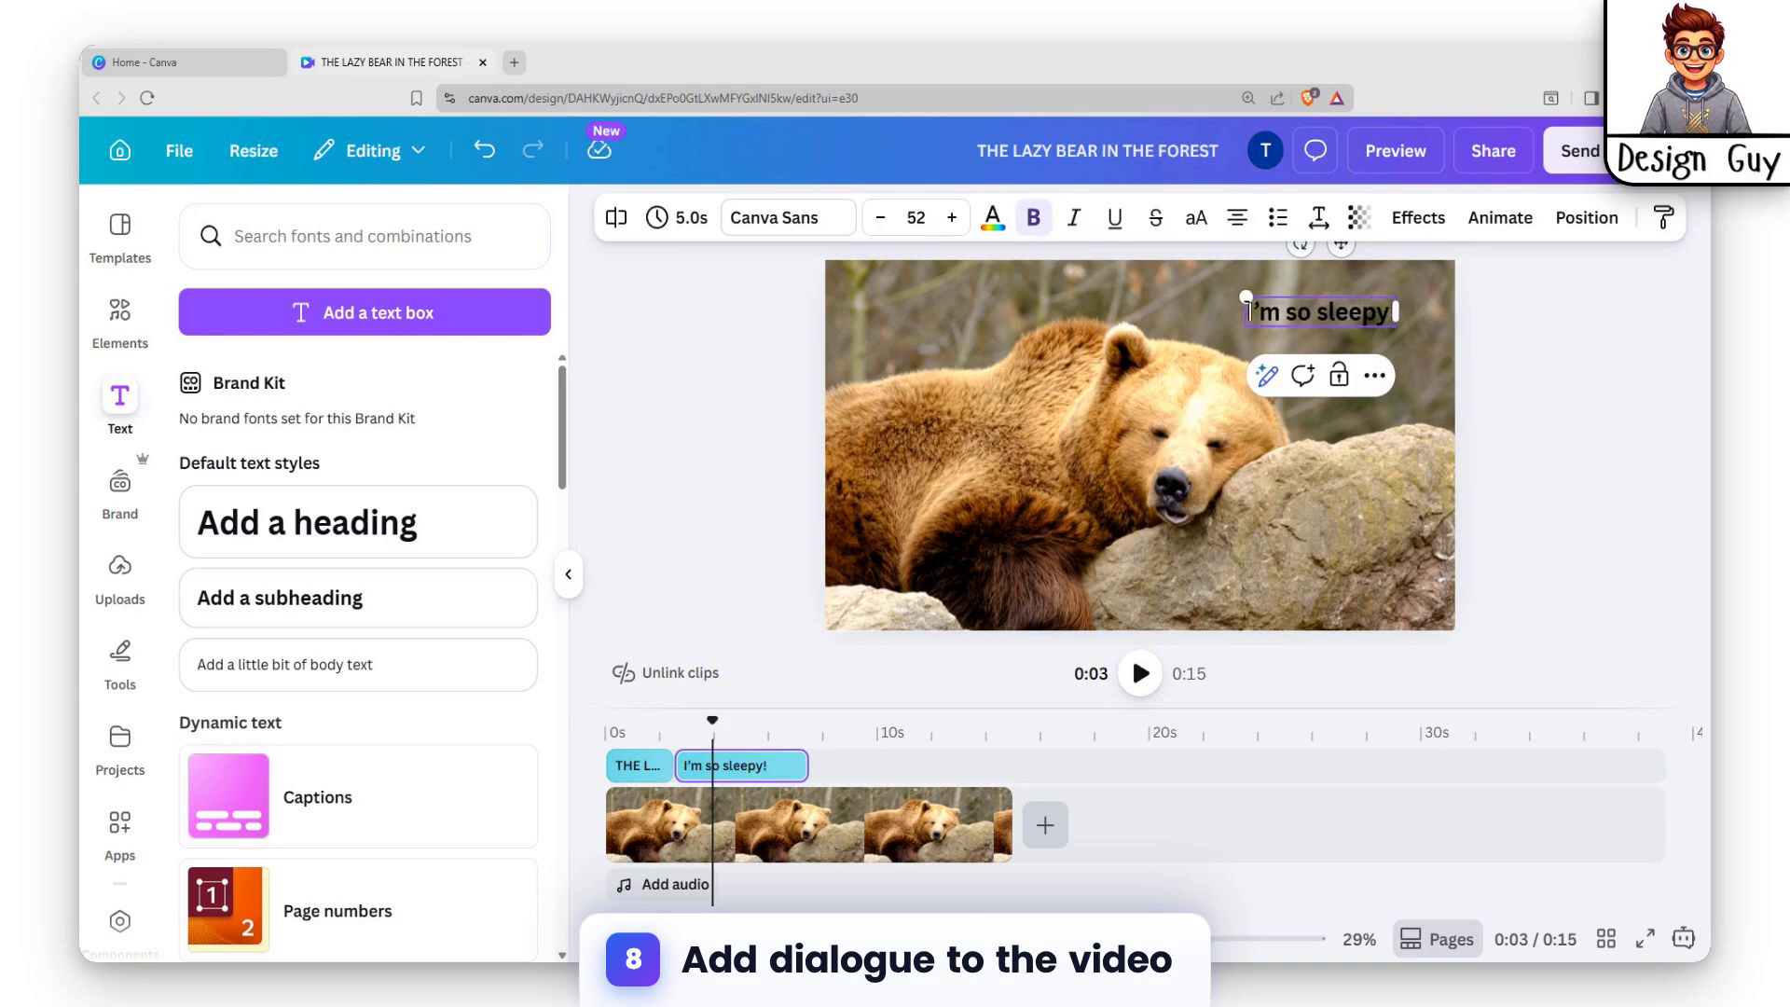
click(1042, 395)
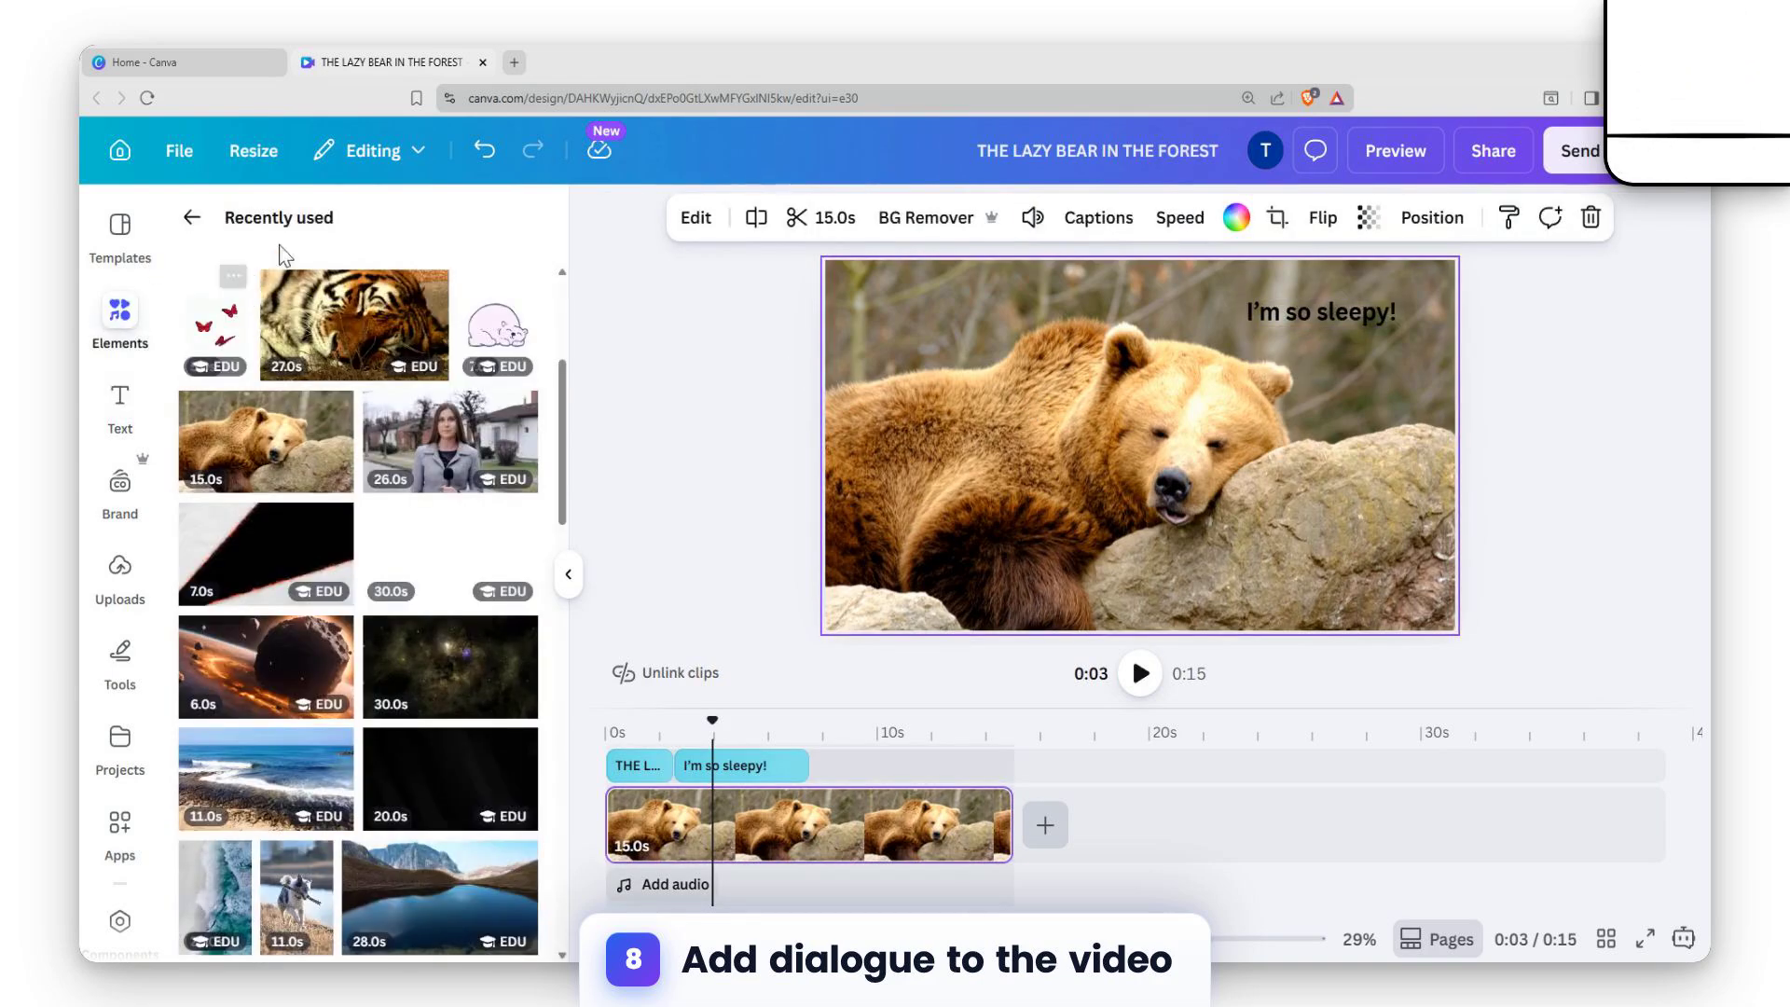
Search all elements for "dialog" and place a thick-outlined speech bubble graphic around the "I'm so sleepy!" text
click(191, 217)
click(365, 283)
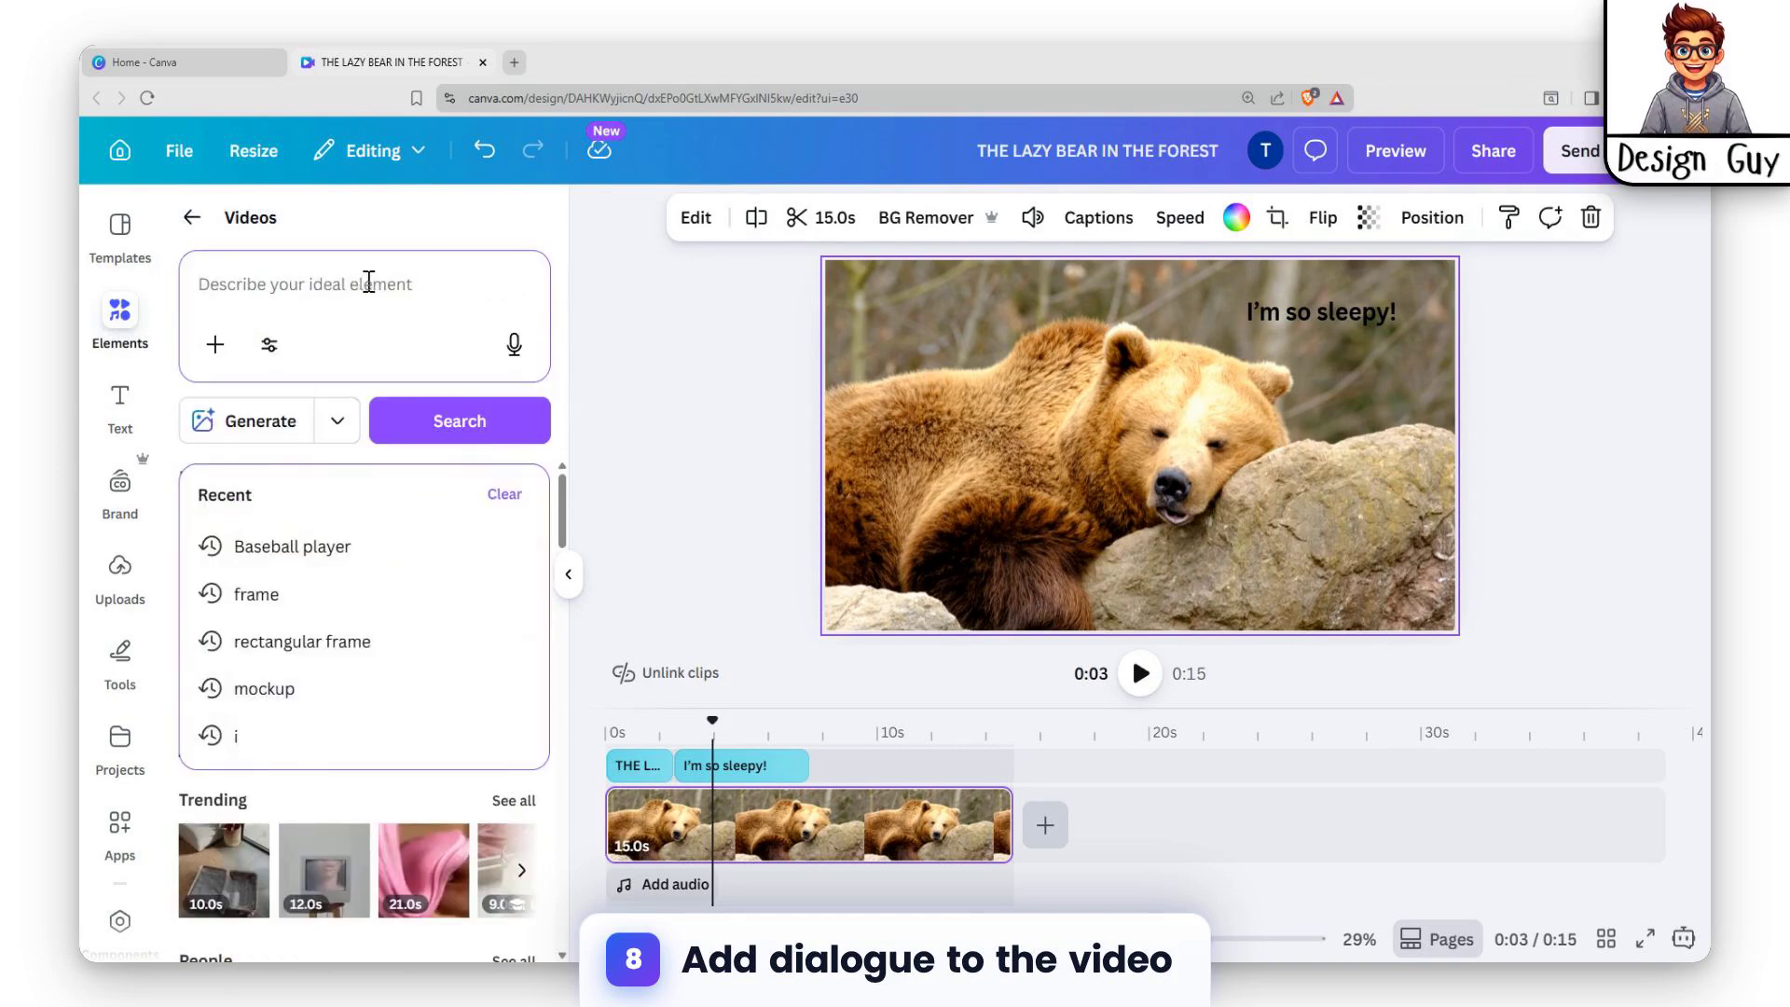
text(dia)
click(191, 218)
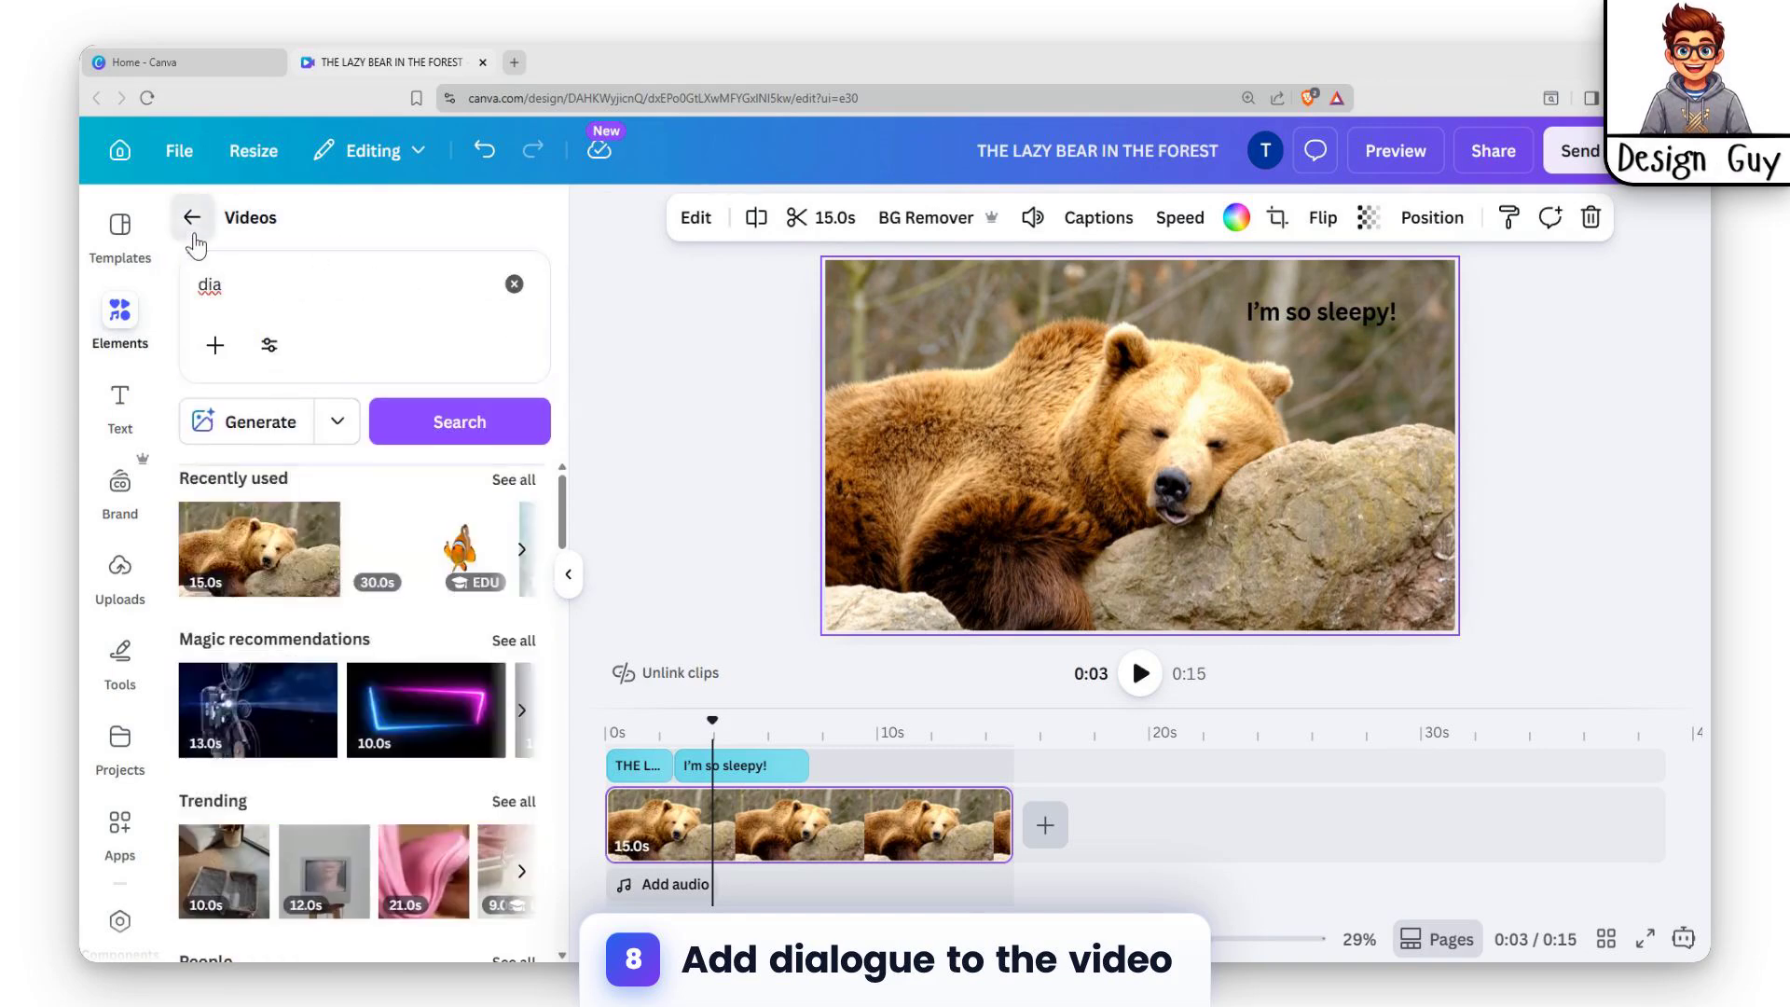
click(252, 224)
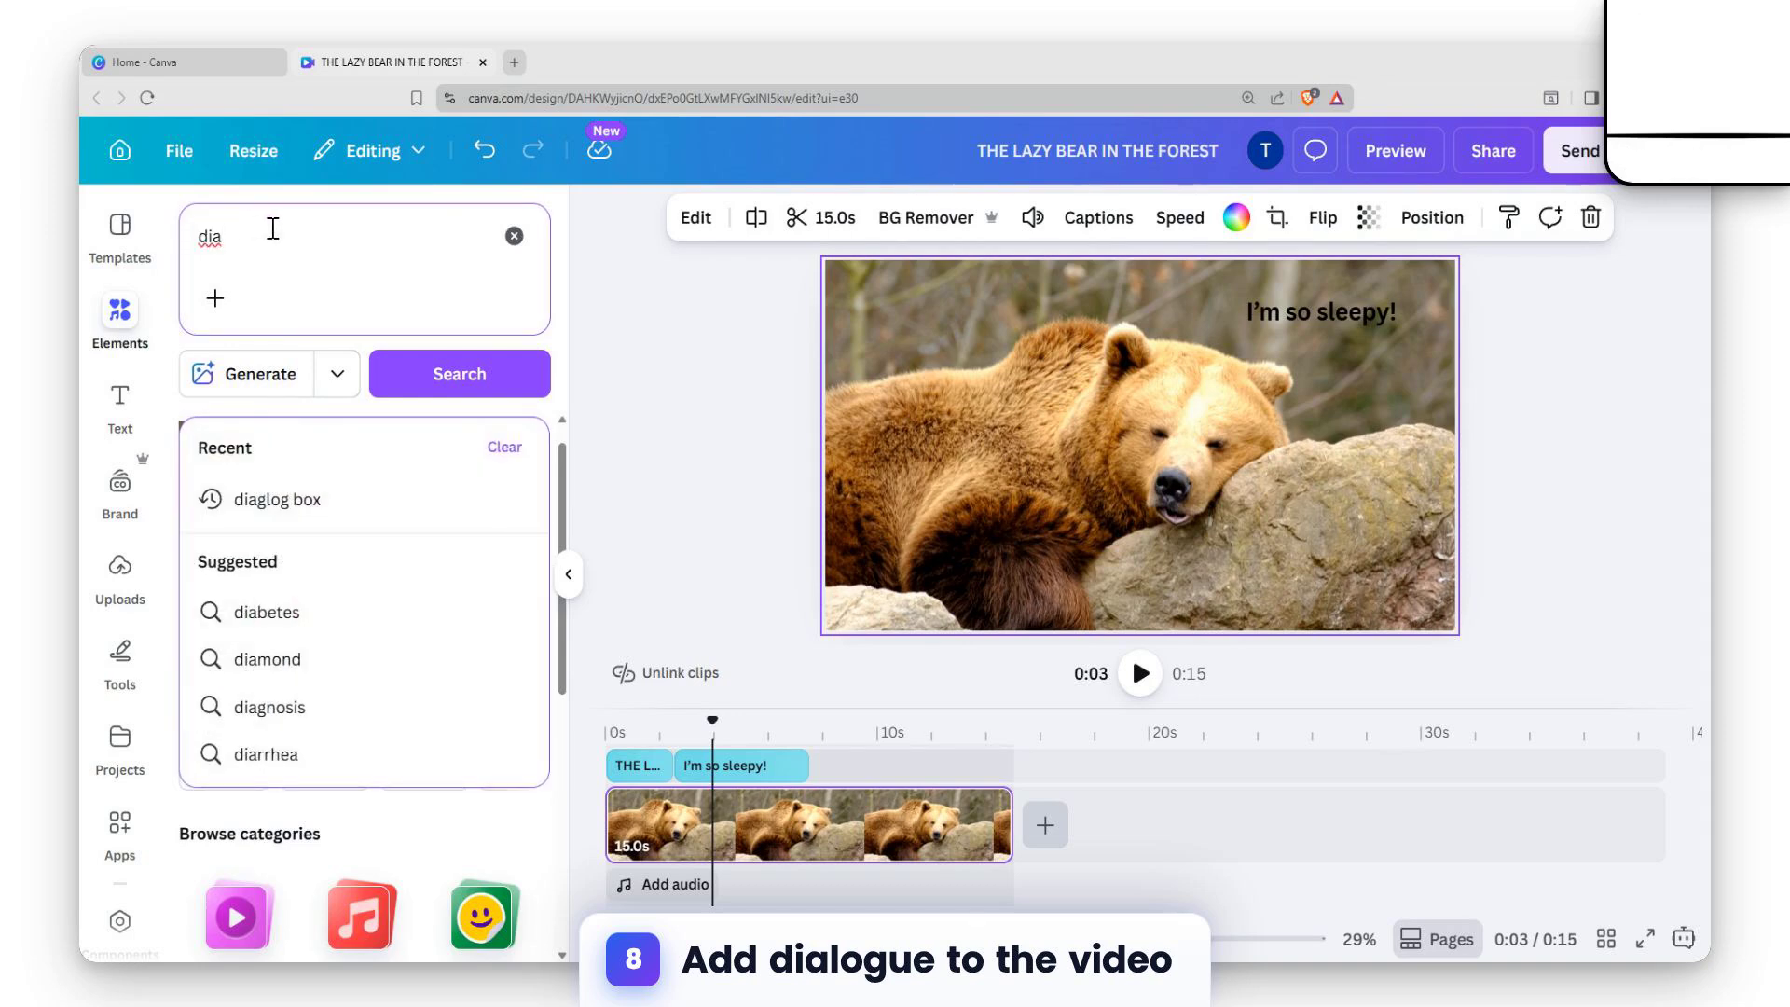
text(logo)
key(Return)
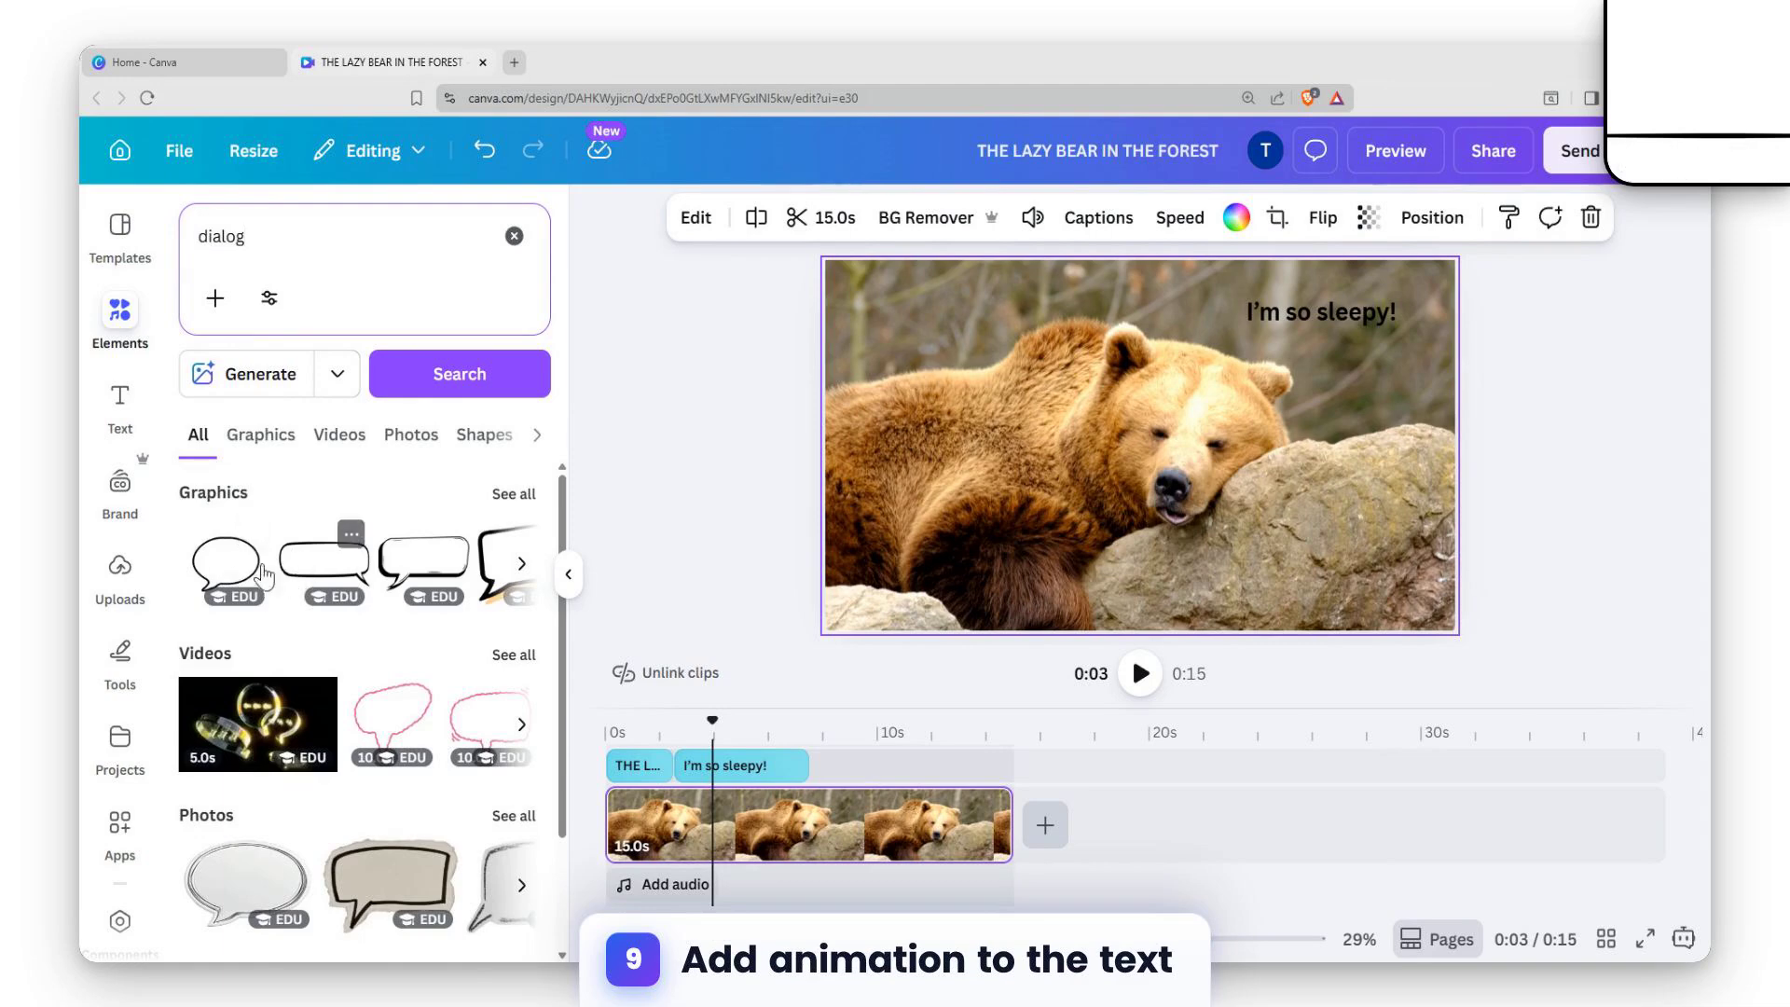
click(410, 564)
drag(1188, 378, 1358, 326)
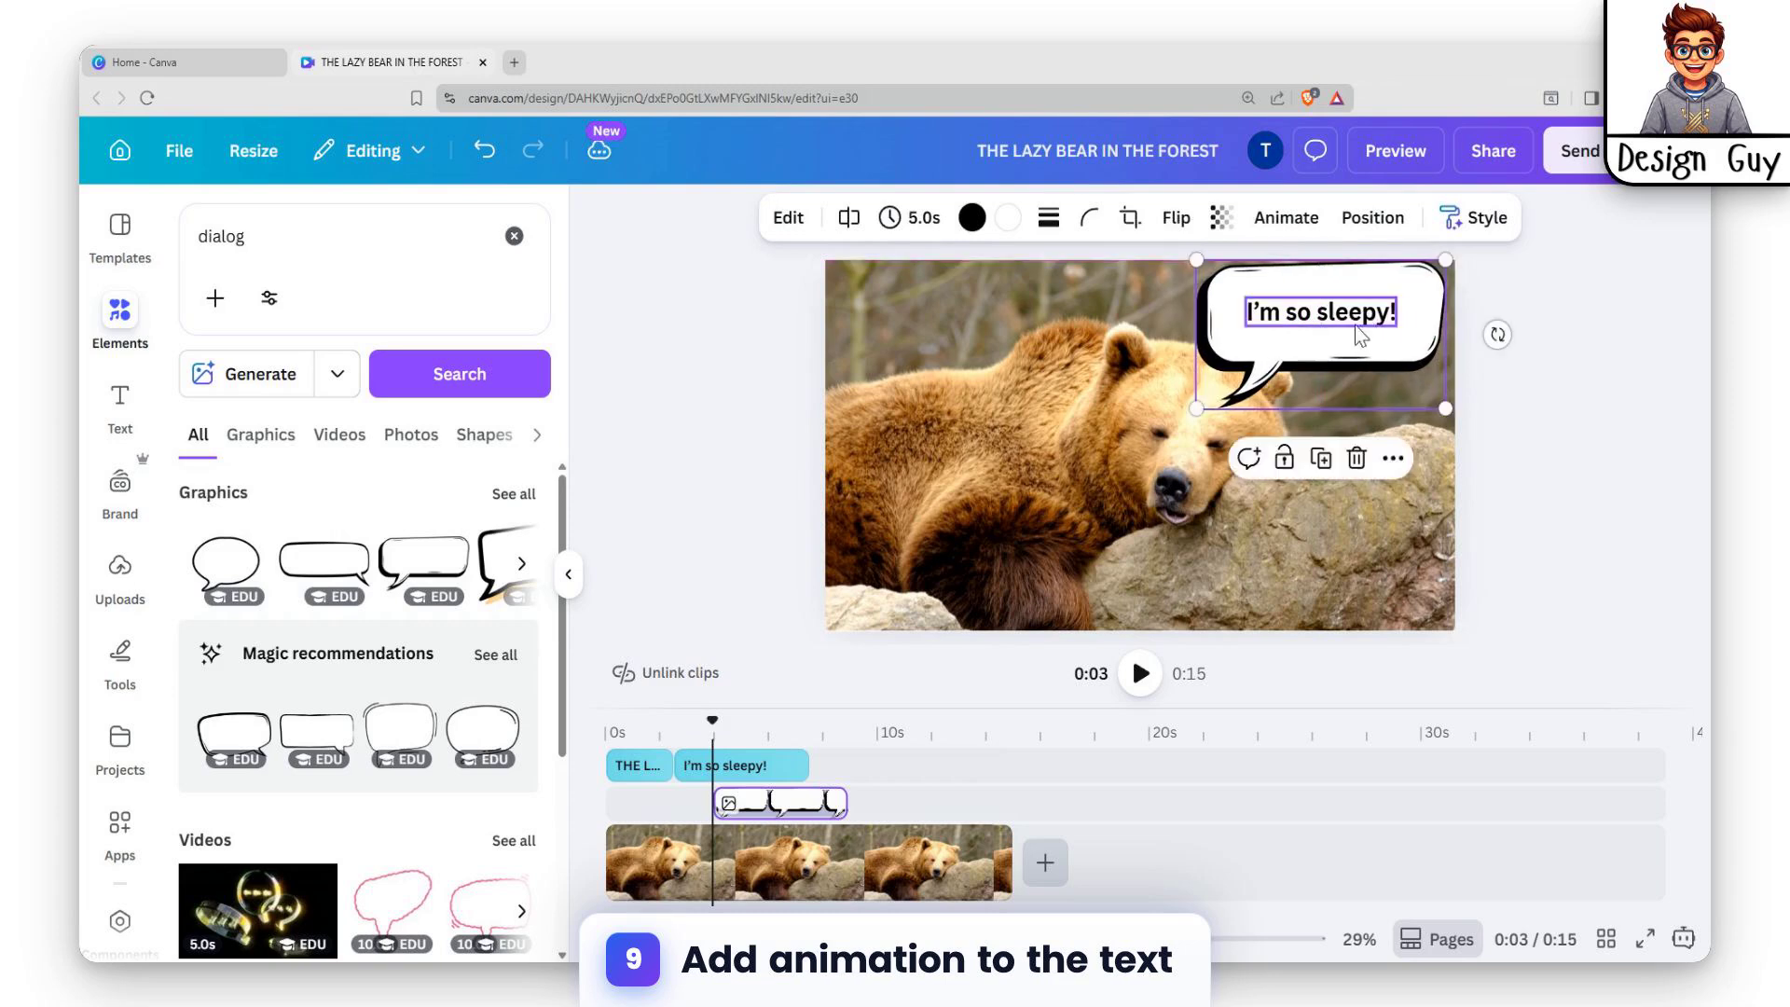
click(1283, 584)
Apply the Typewriter animation to the "I'm so sleepy!" text, animating on both enter and exit
click(1322, 312)
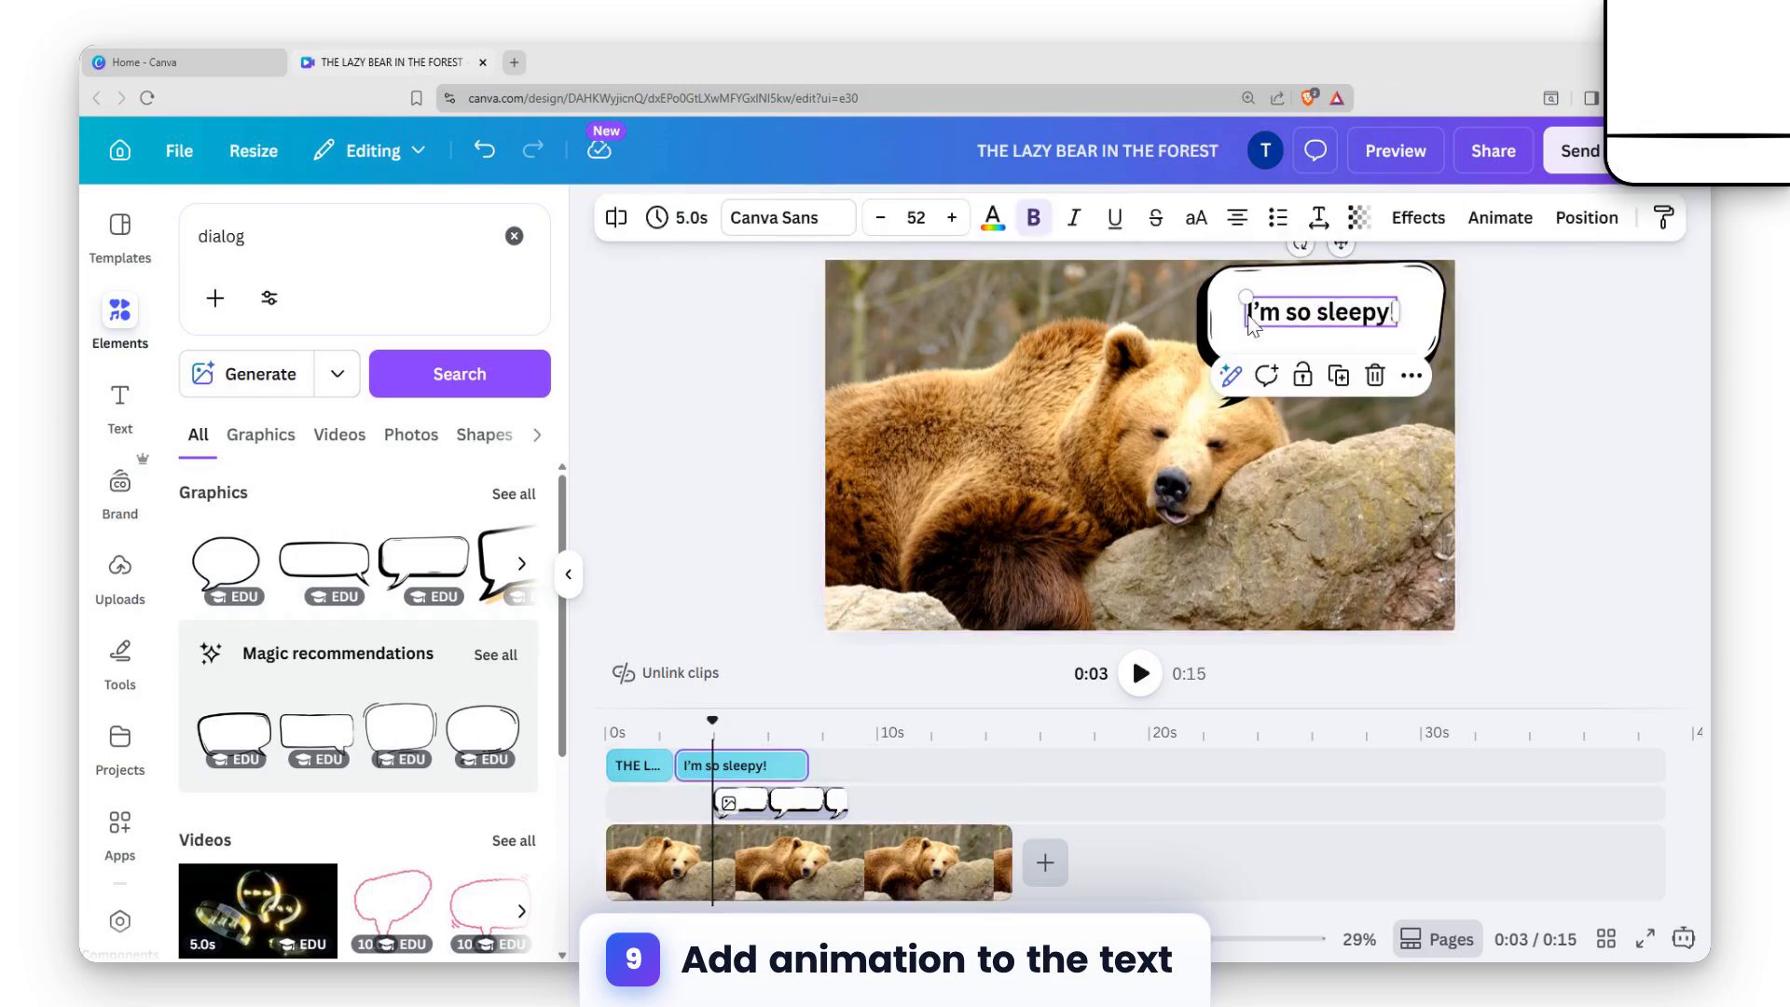
click(1501, 219)
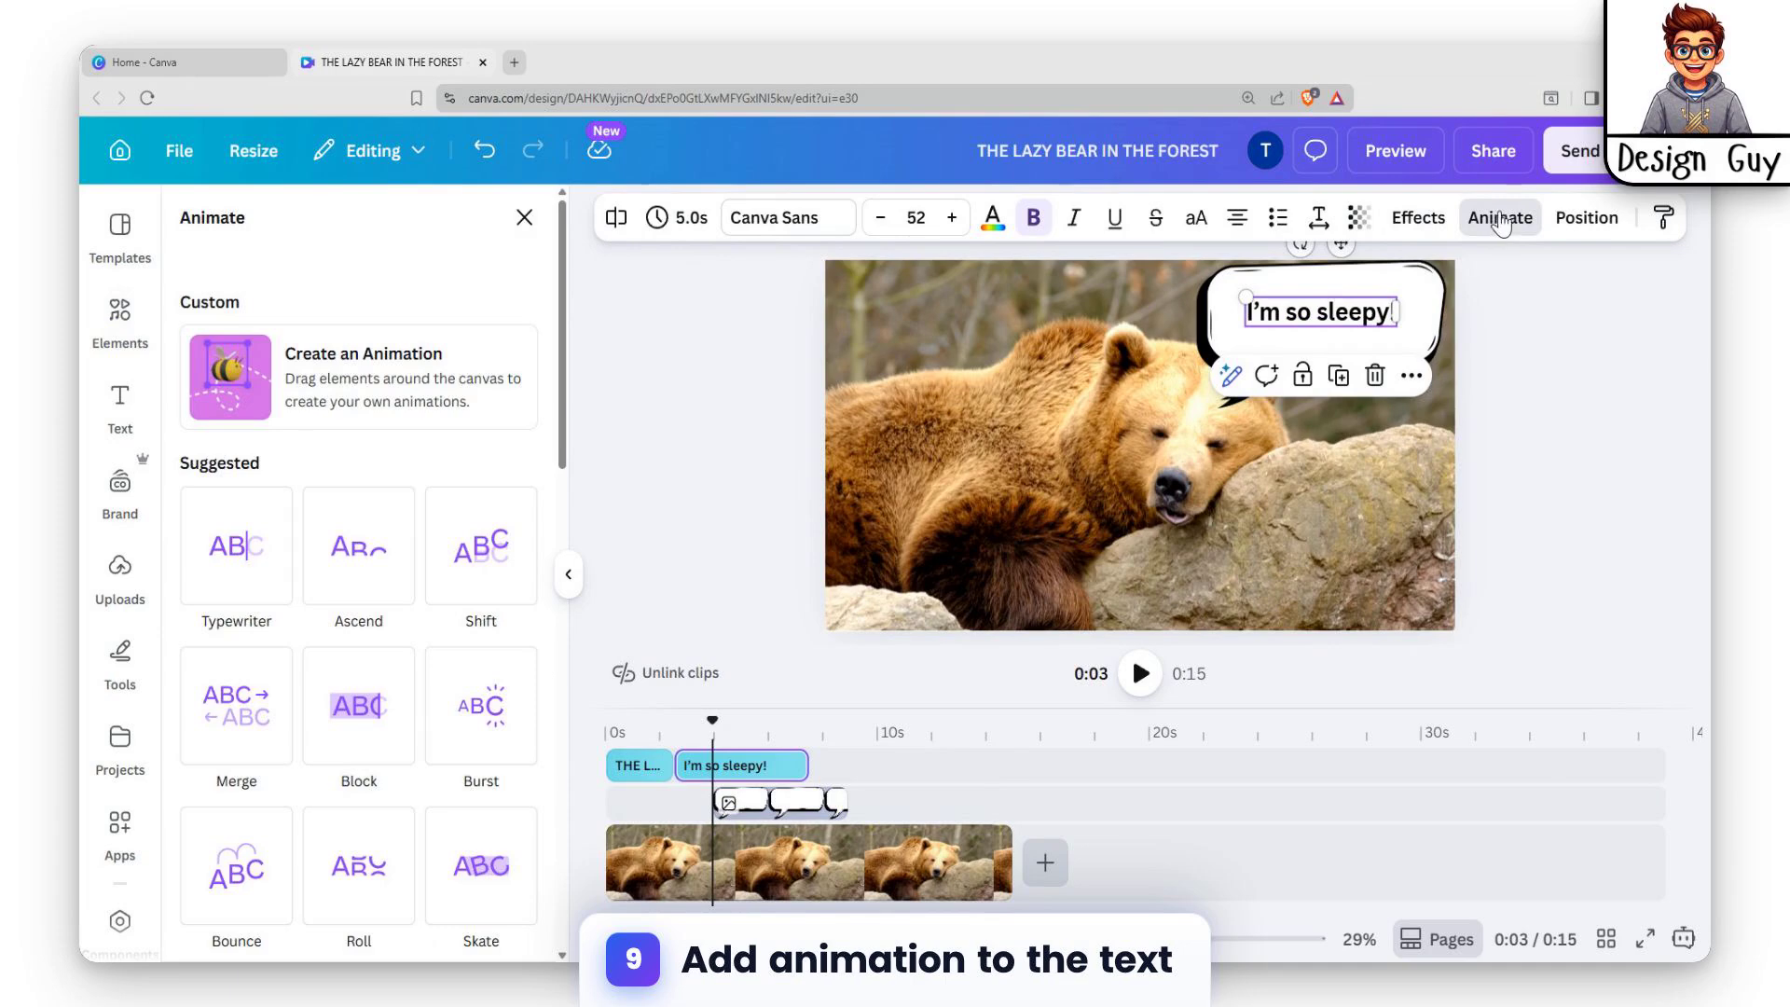
click(250, 563)
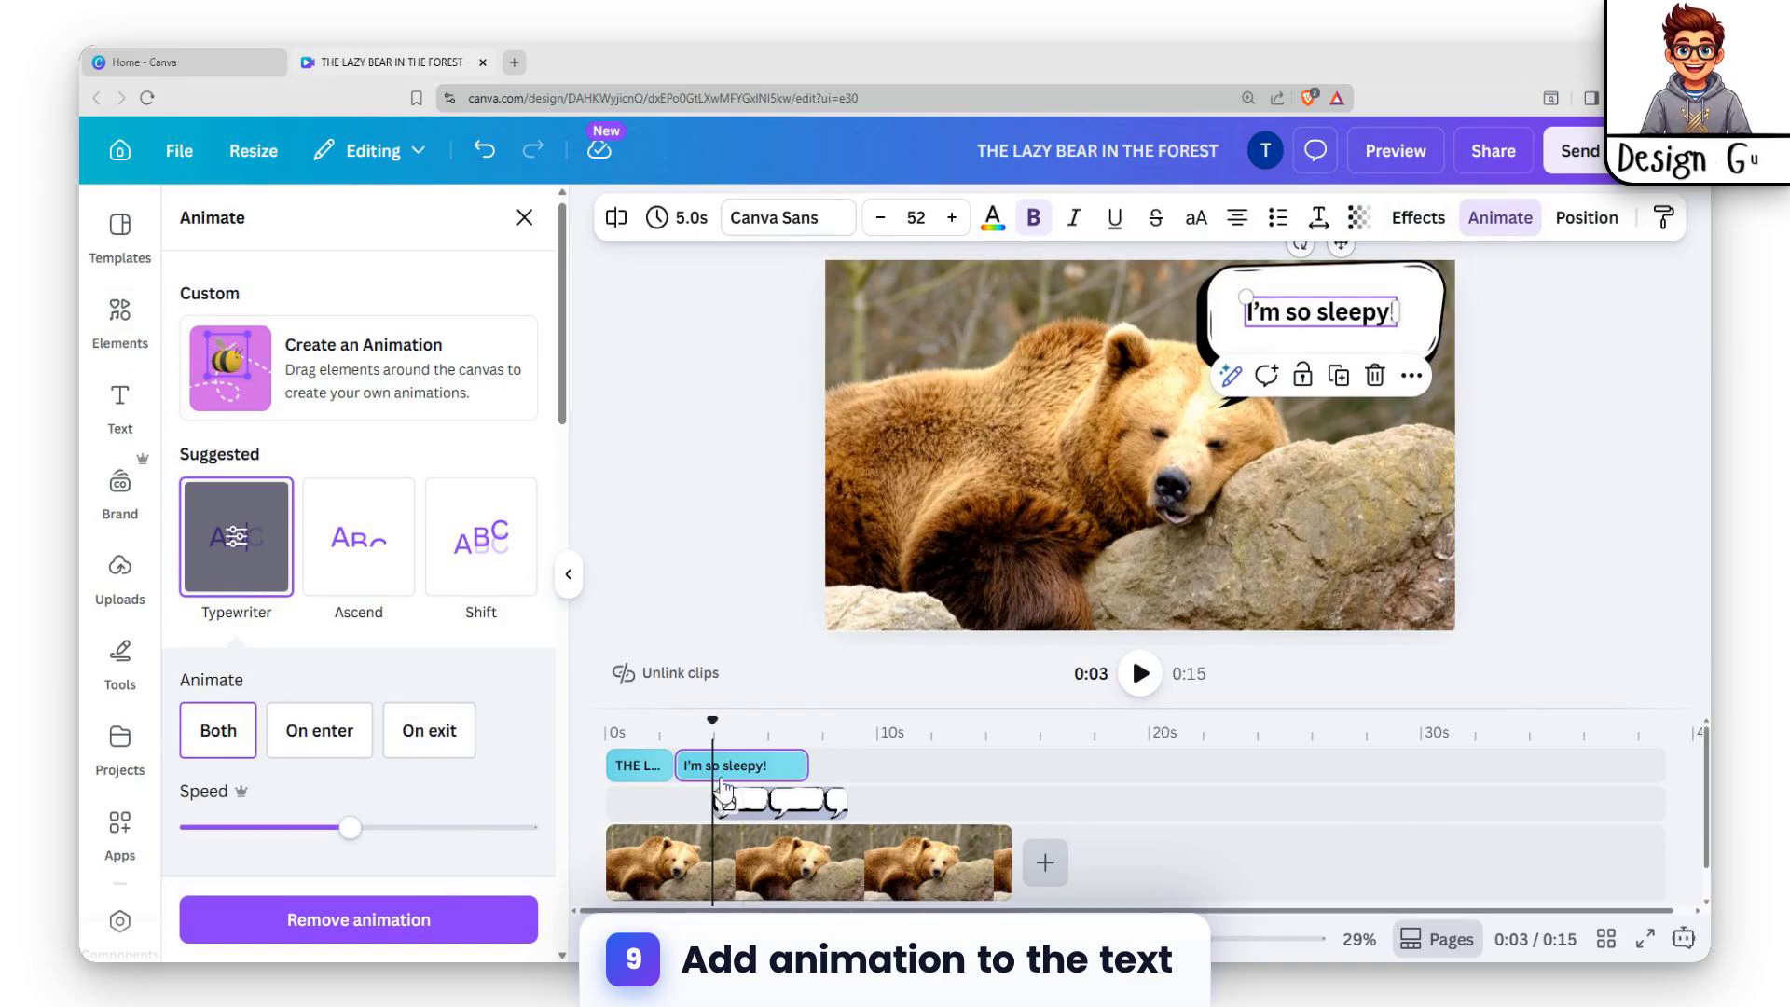
Apply the Ascend animation to the "THE LAZY BEAR IN THE FOREST" heading, animating on both enter and exit
click(635, 865)
click(617, 766)
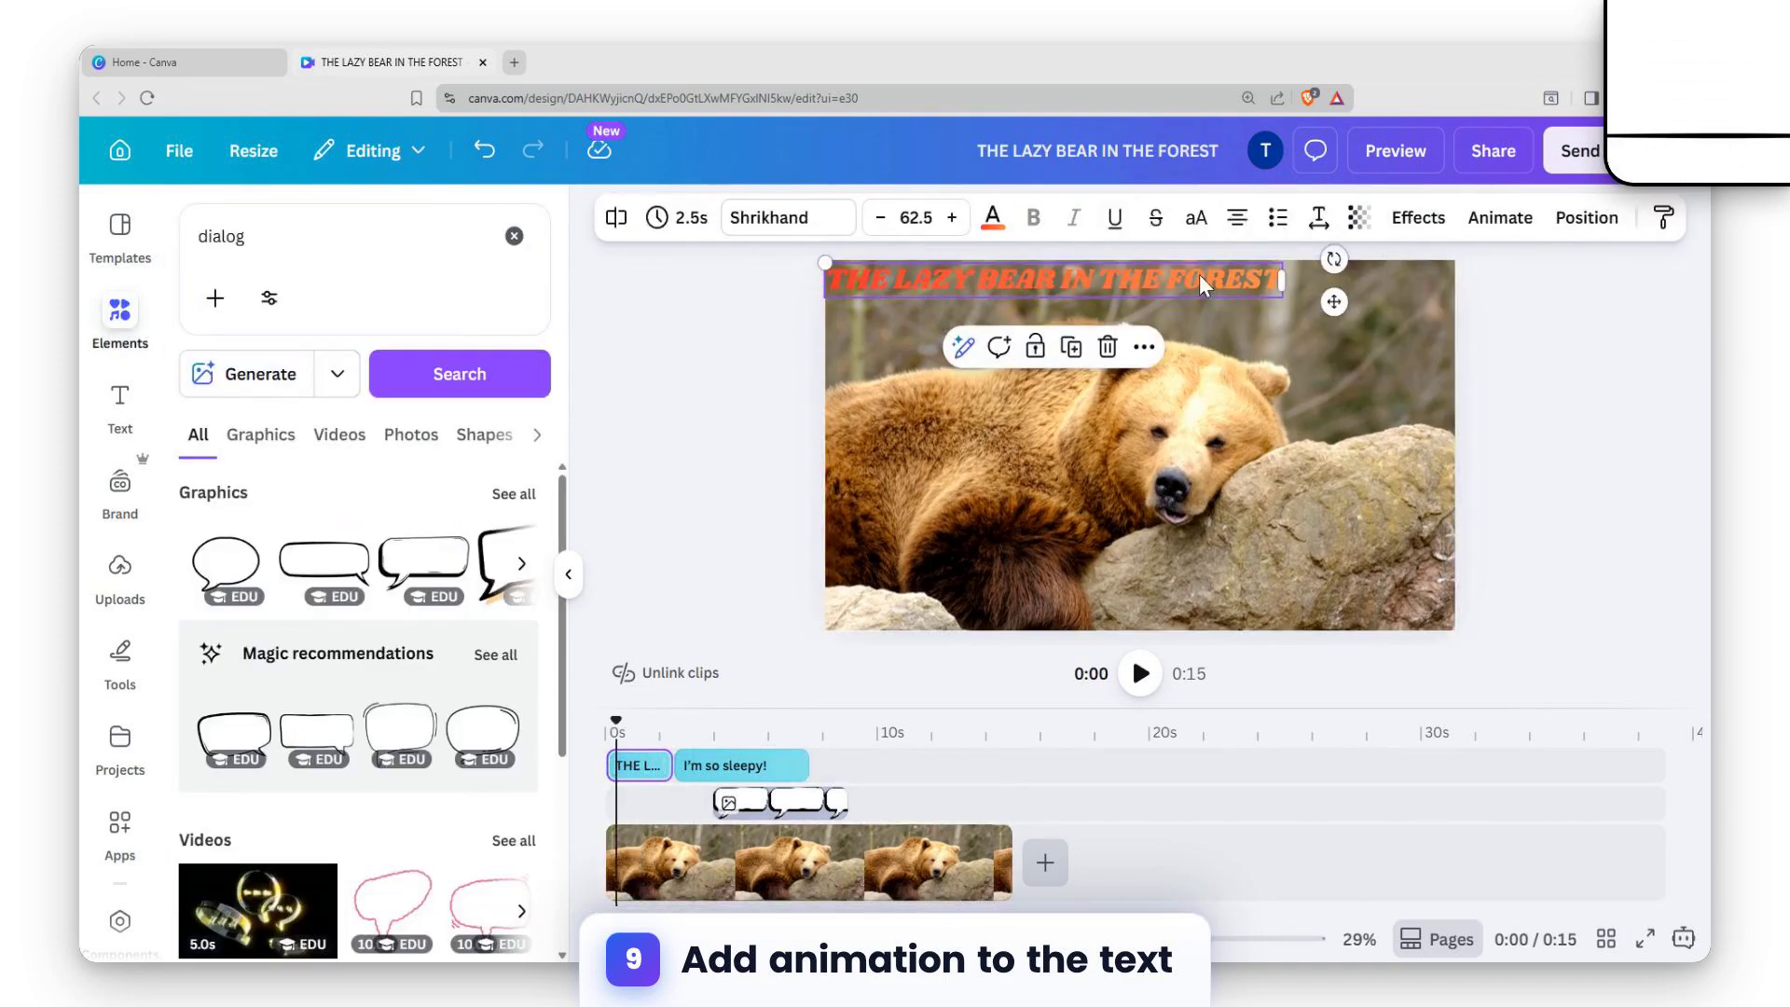
click(1484, 224)
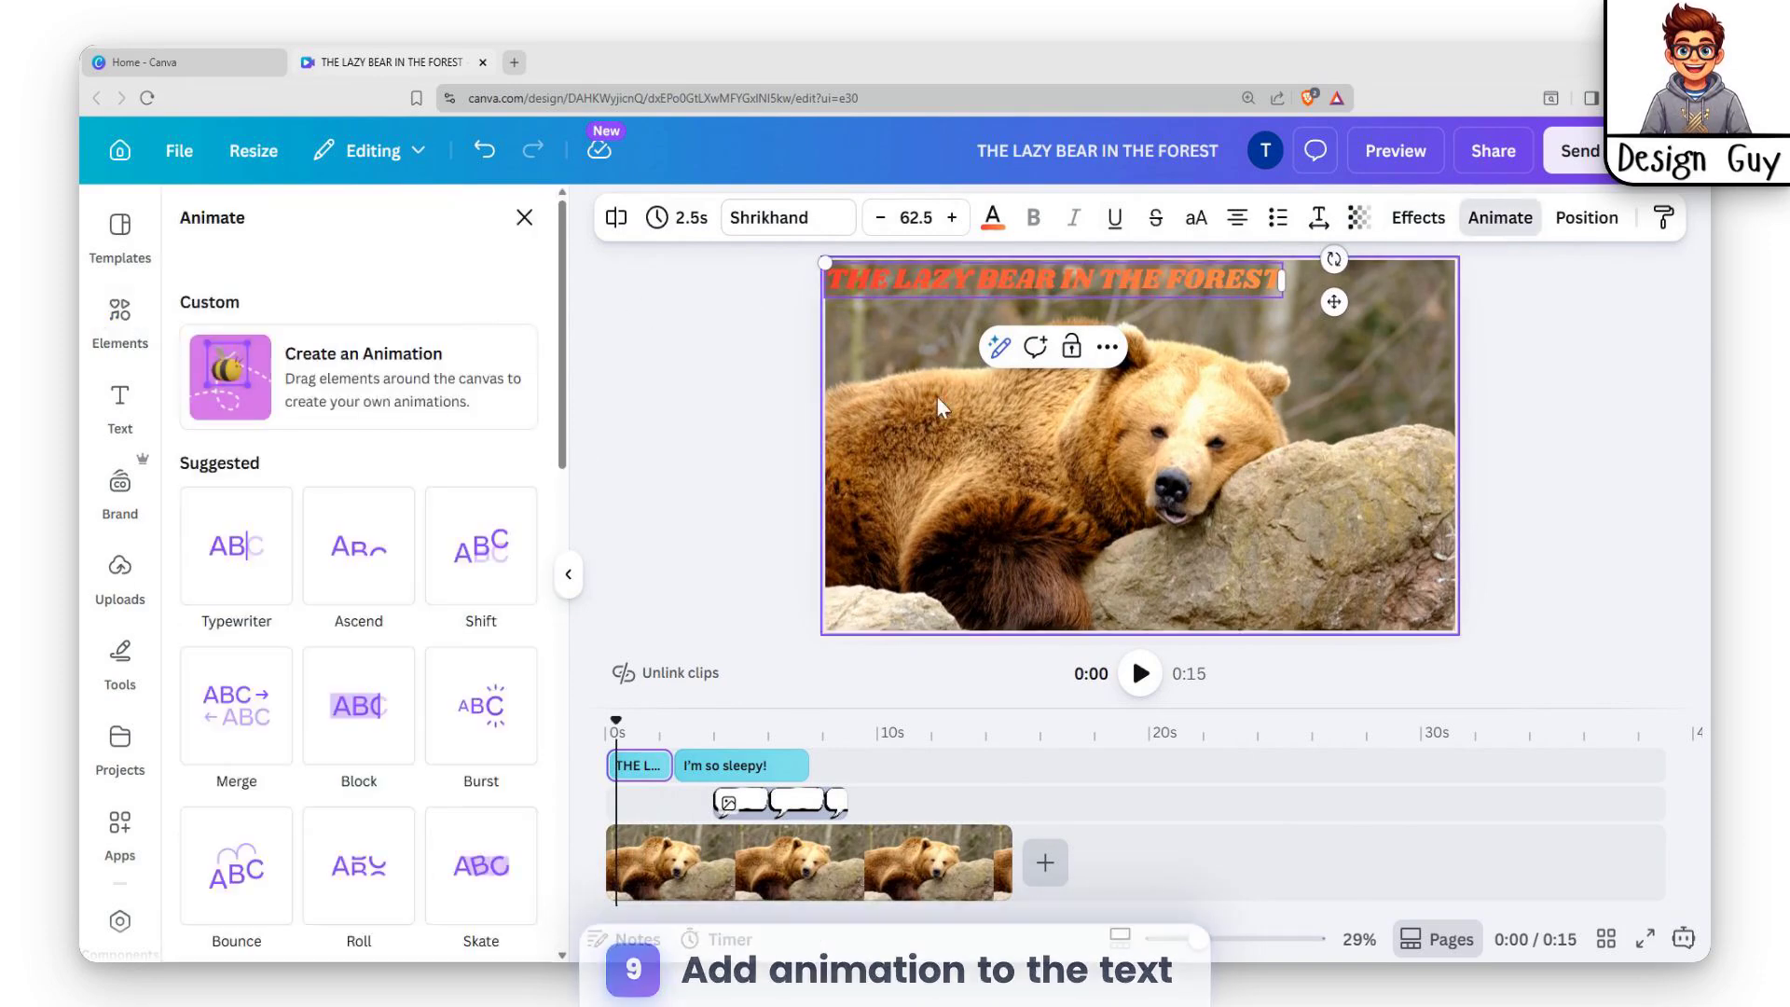
click(337, 568)
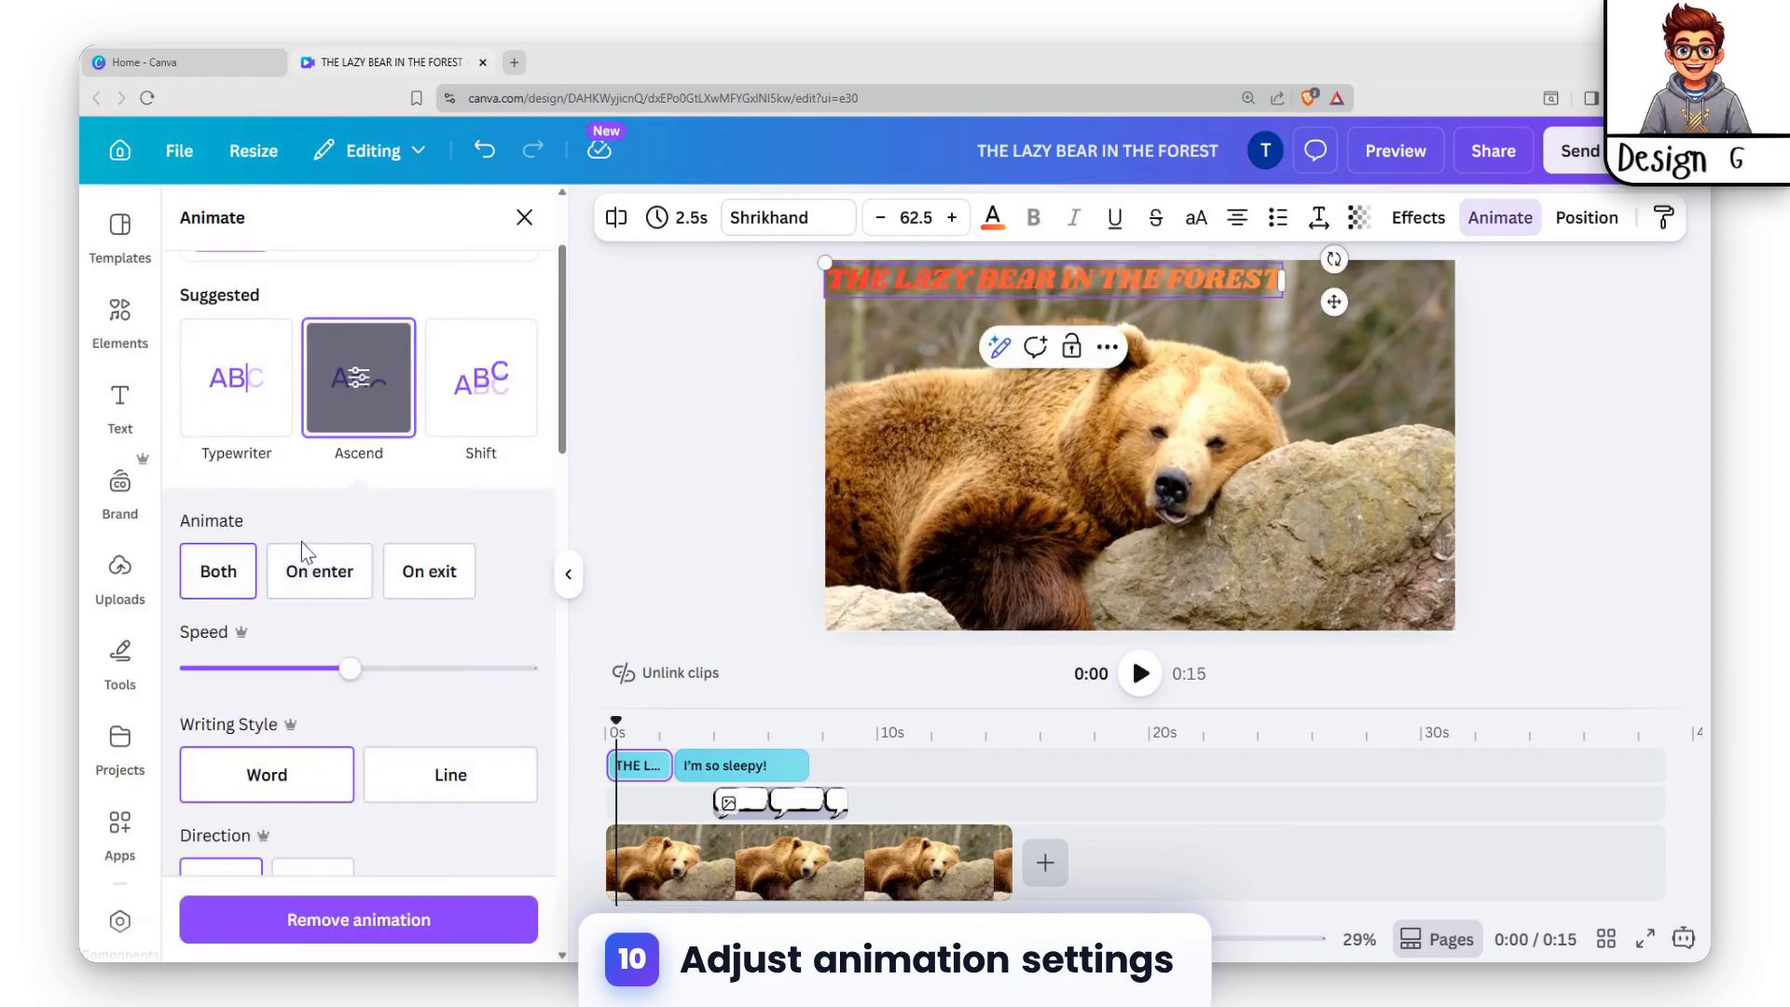
drag(274, 681, 247, 682)
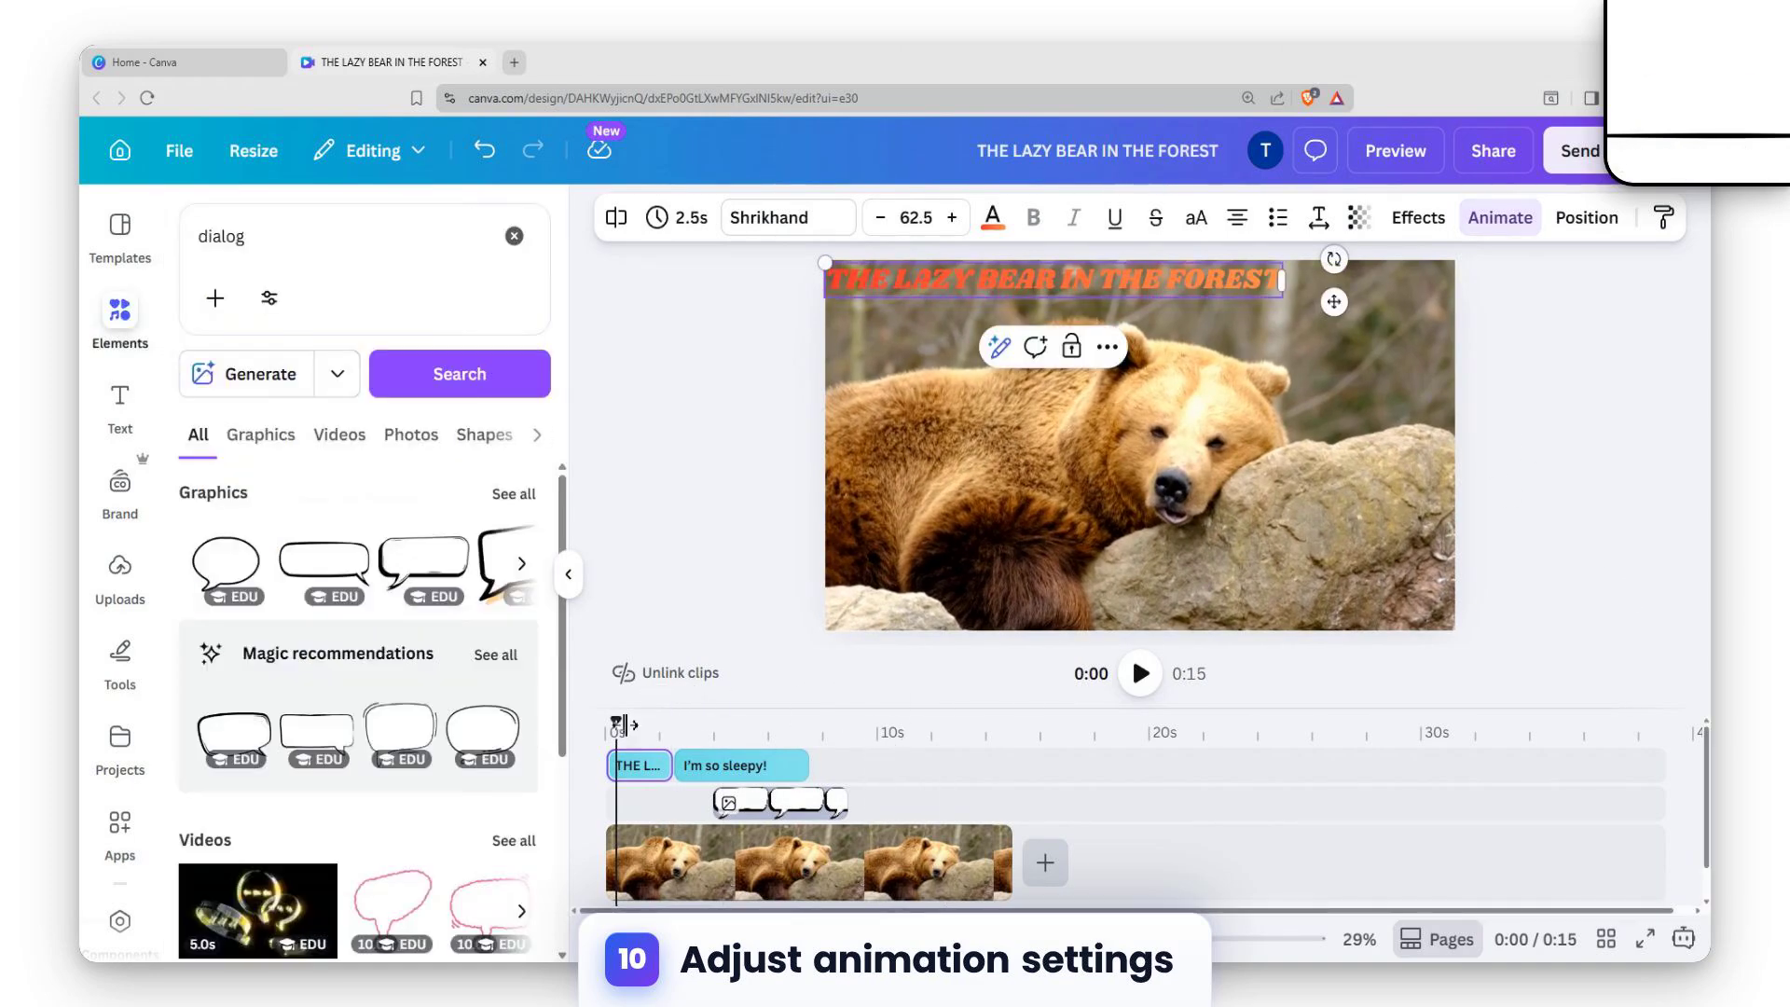
Play the video from its start to check the text animations and the speech bubble
drag(634, 727, 607, 728)
click(1140, 674)
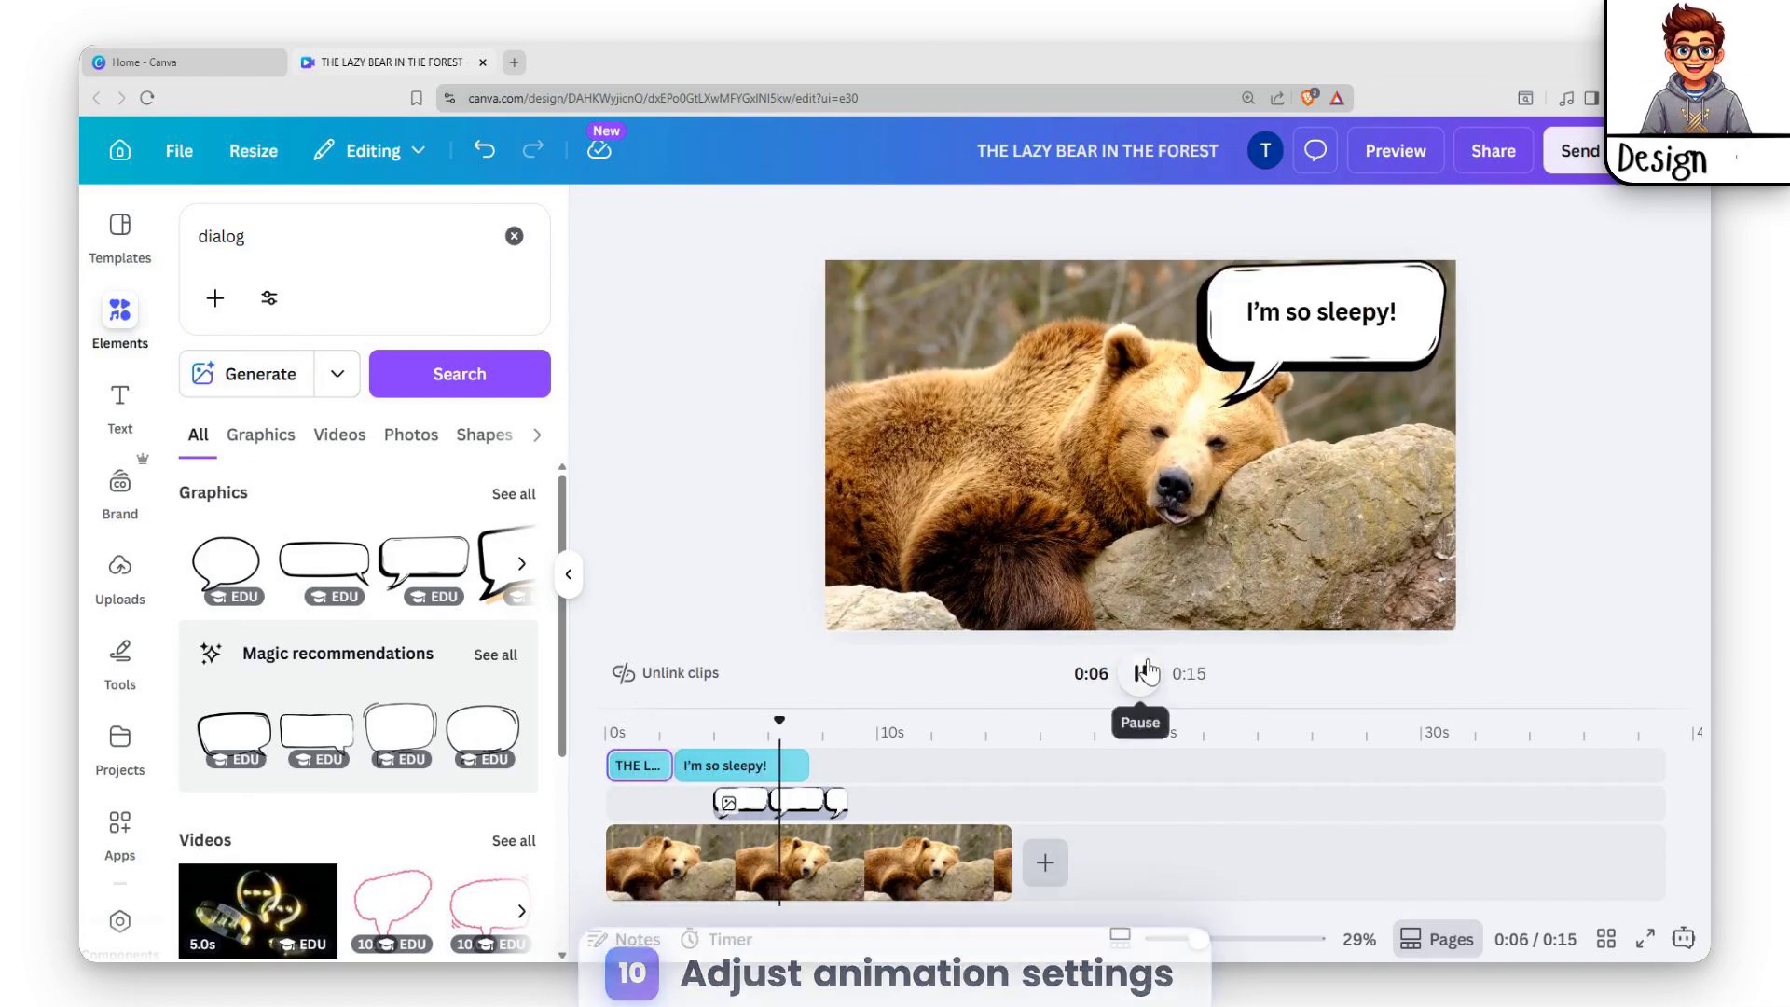
click(1140, 673)
Align the speech bubble's start and end on the timeline with the dialogue text, giving it a 5.0-second duration
click(768, 808)
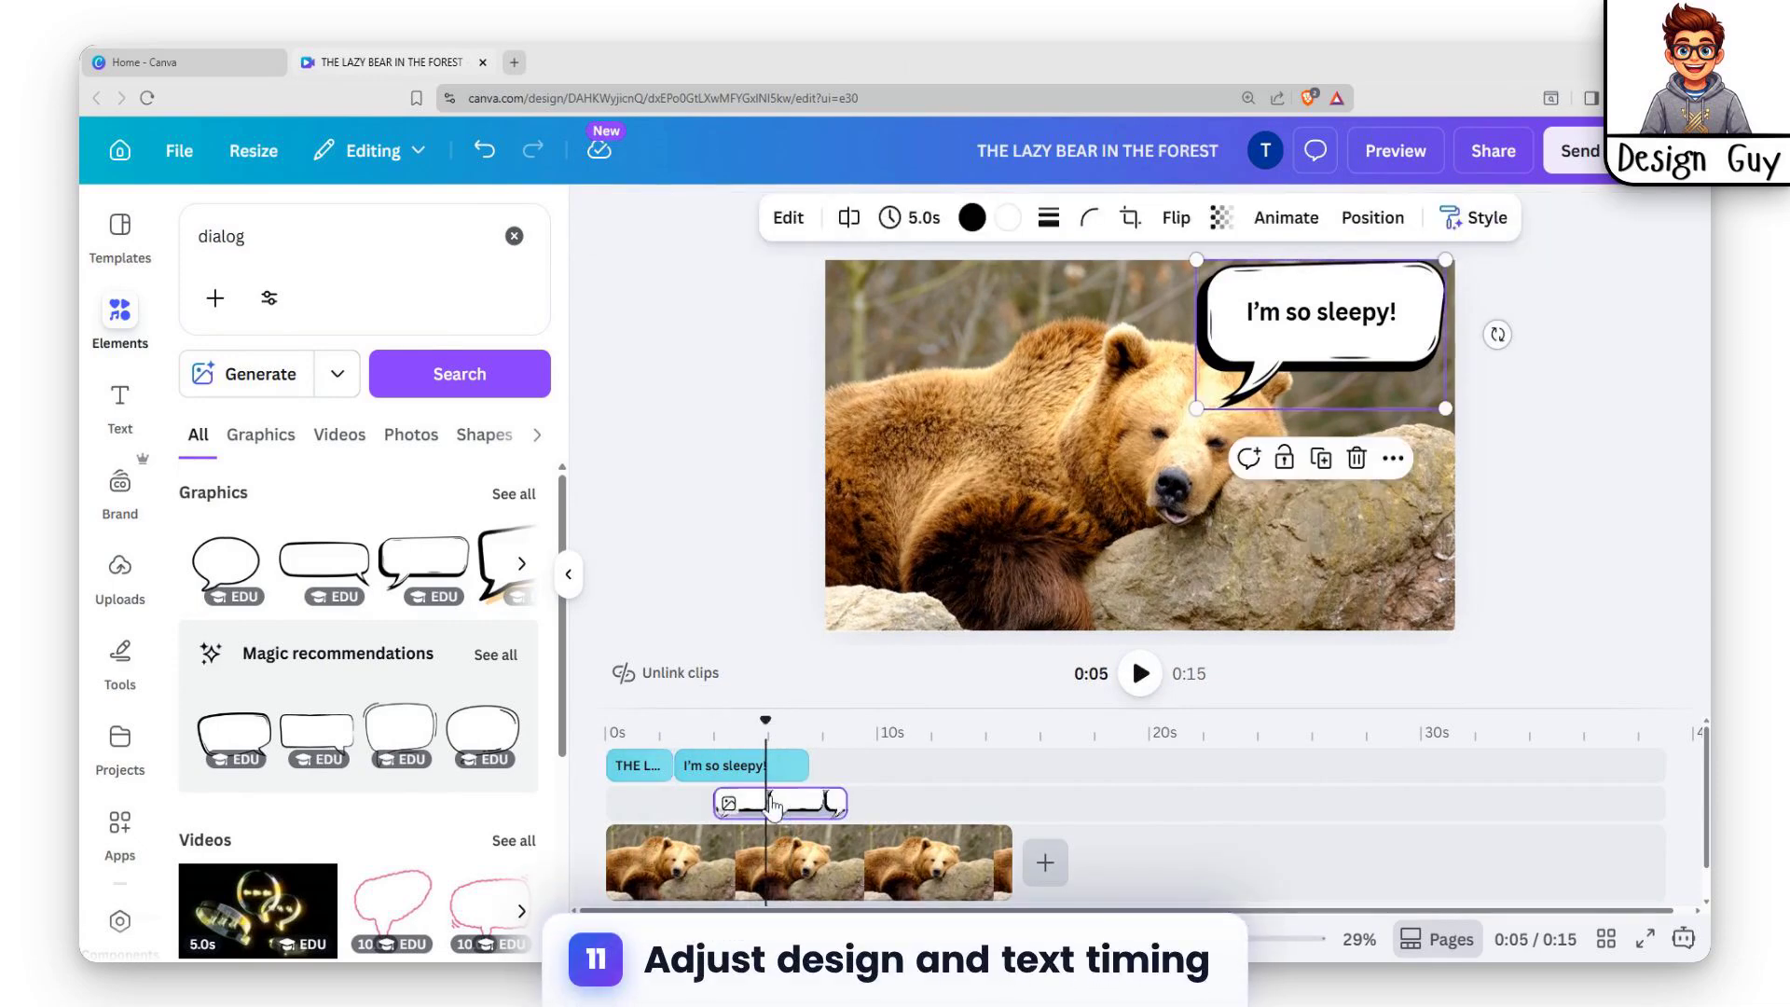
mouse_move(817, 808)
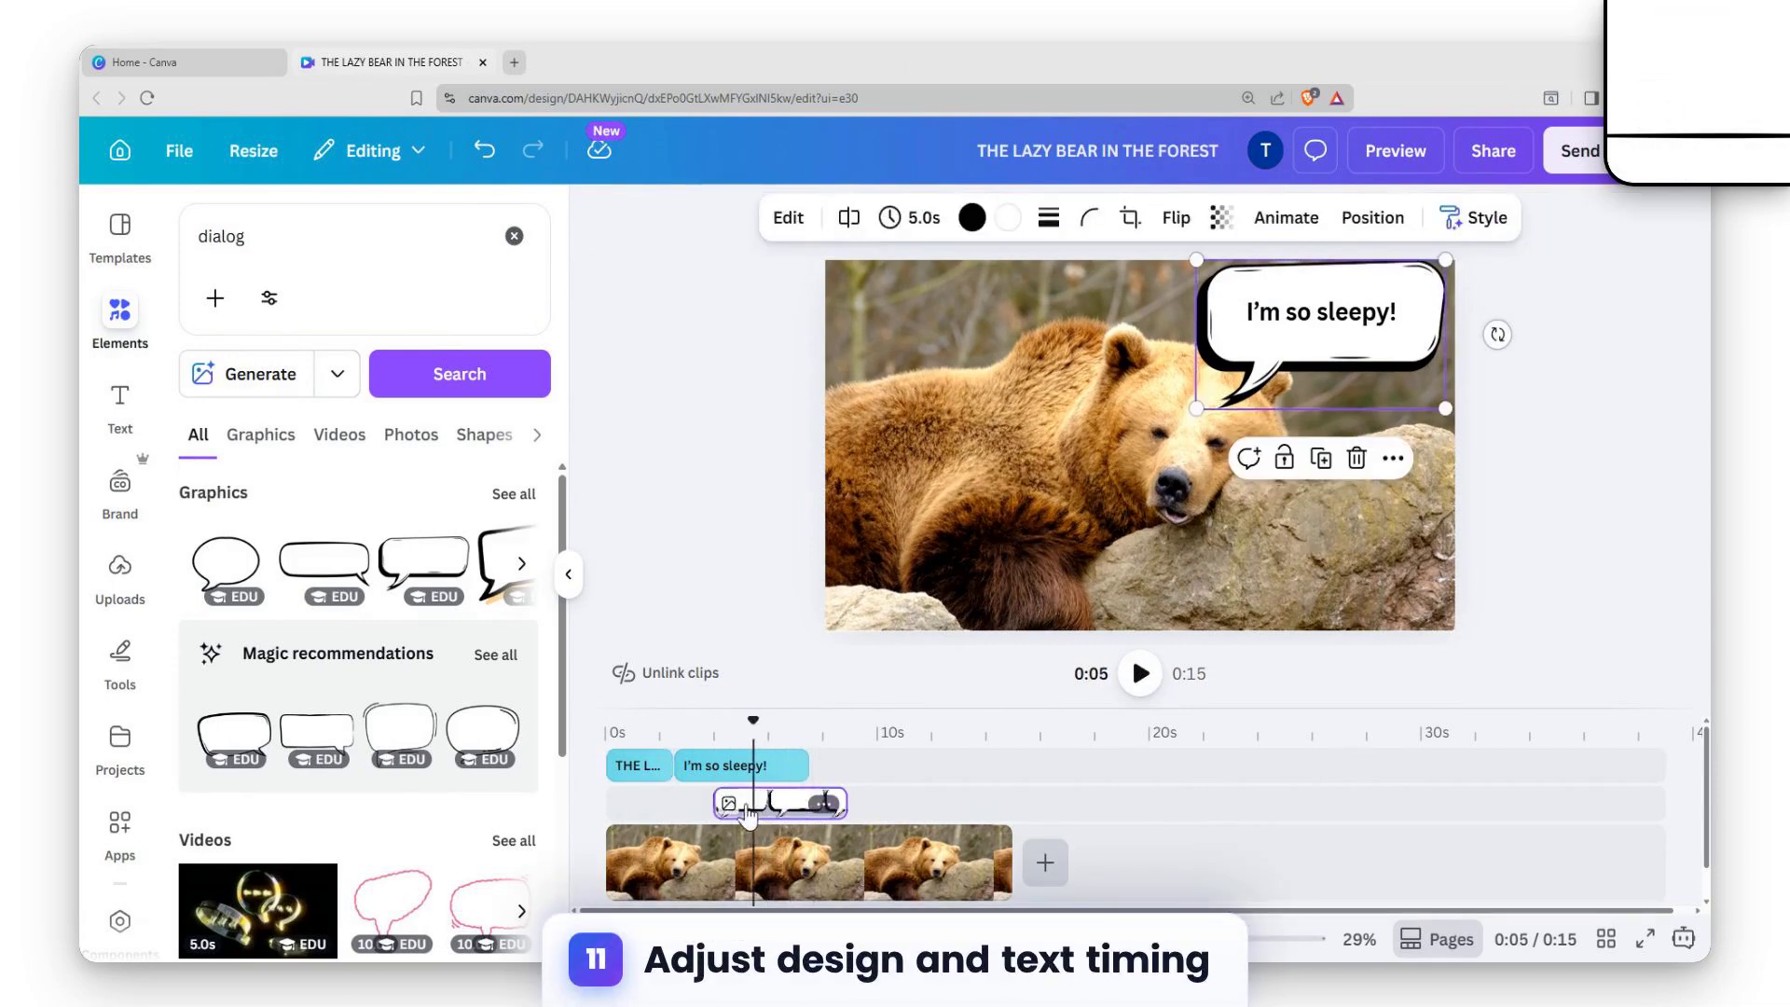
drag(715, 803, 675, 804)
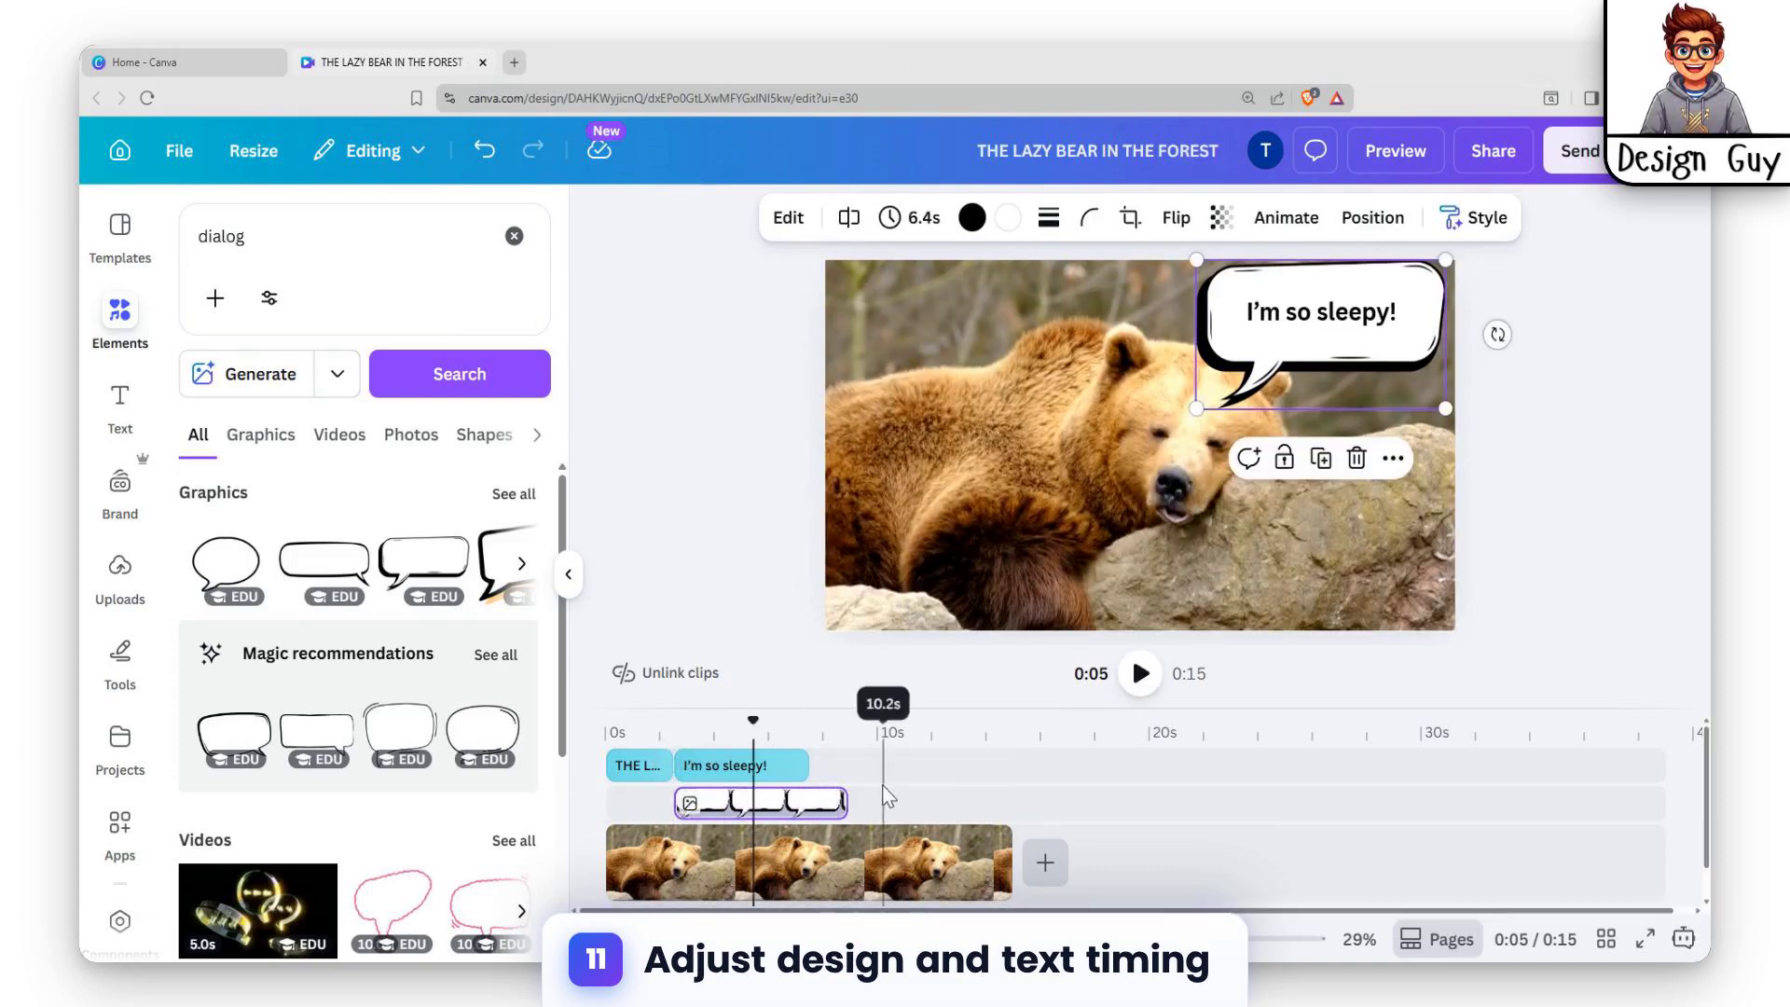
drag(840, 794, 792, 785)
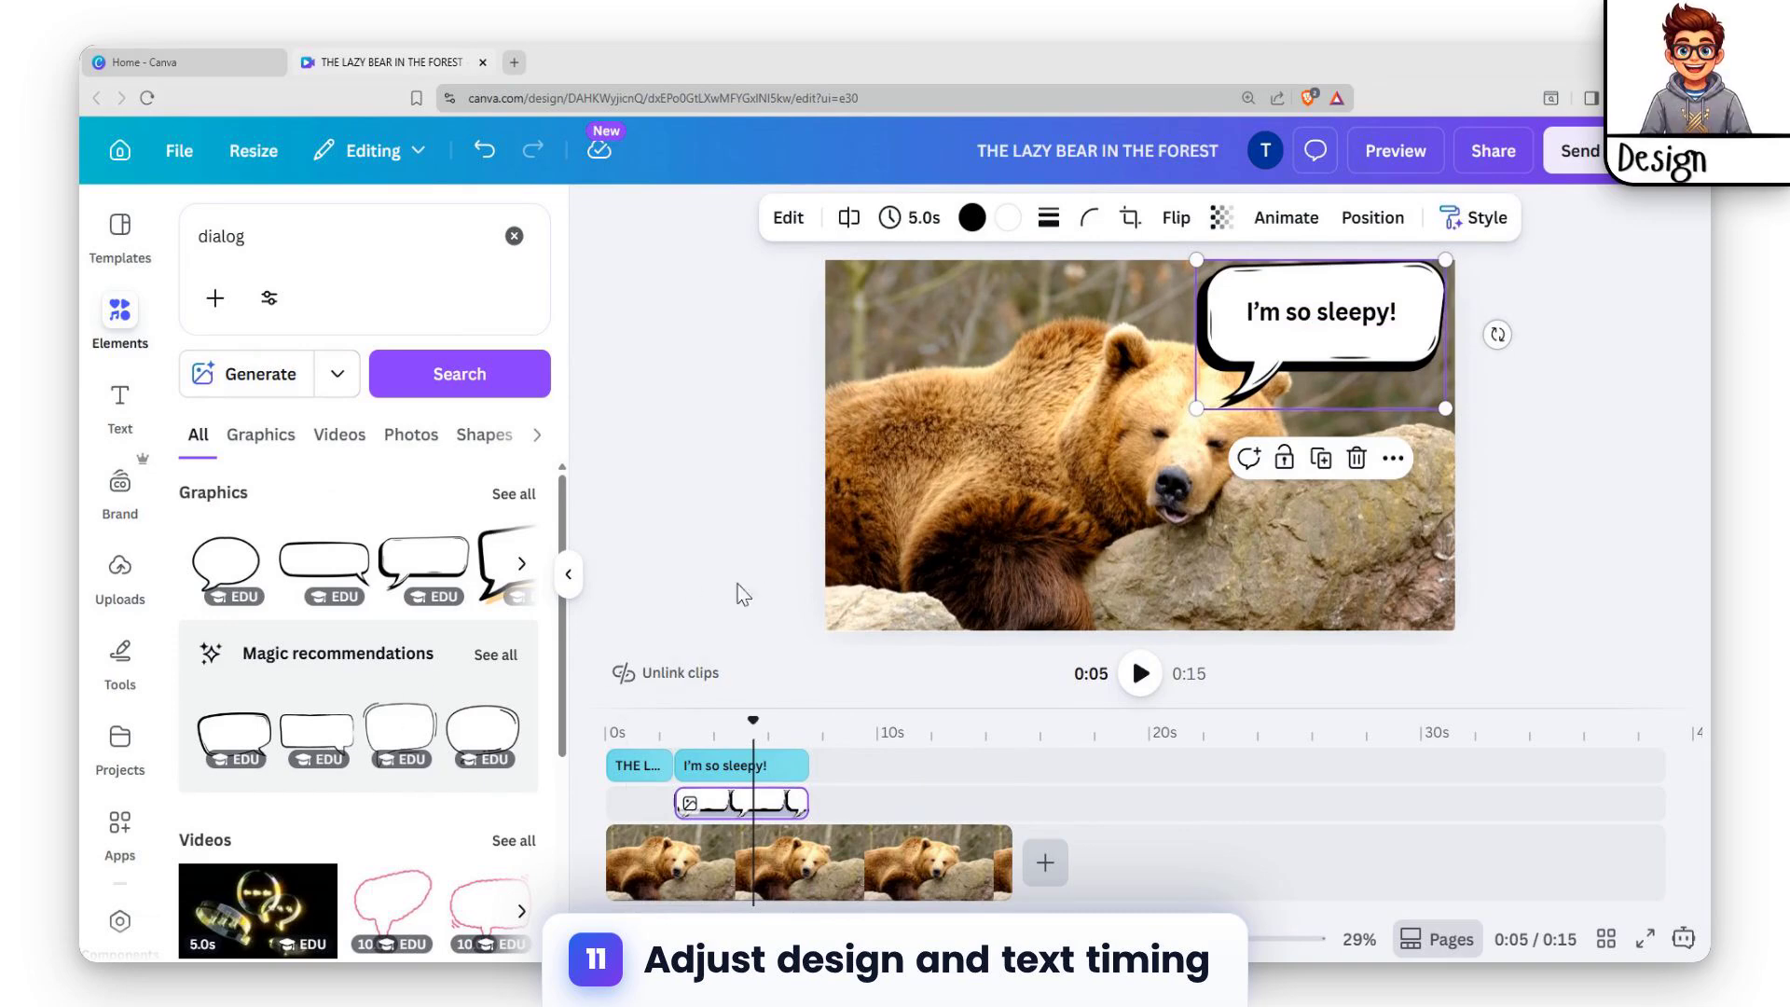
Play the video from its start to check the speech bubble's timing against the dialogue text
drag(752, 733, 608, 764)
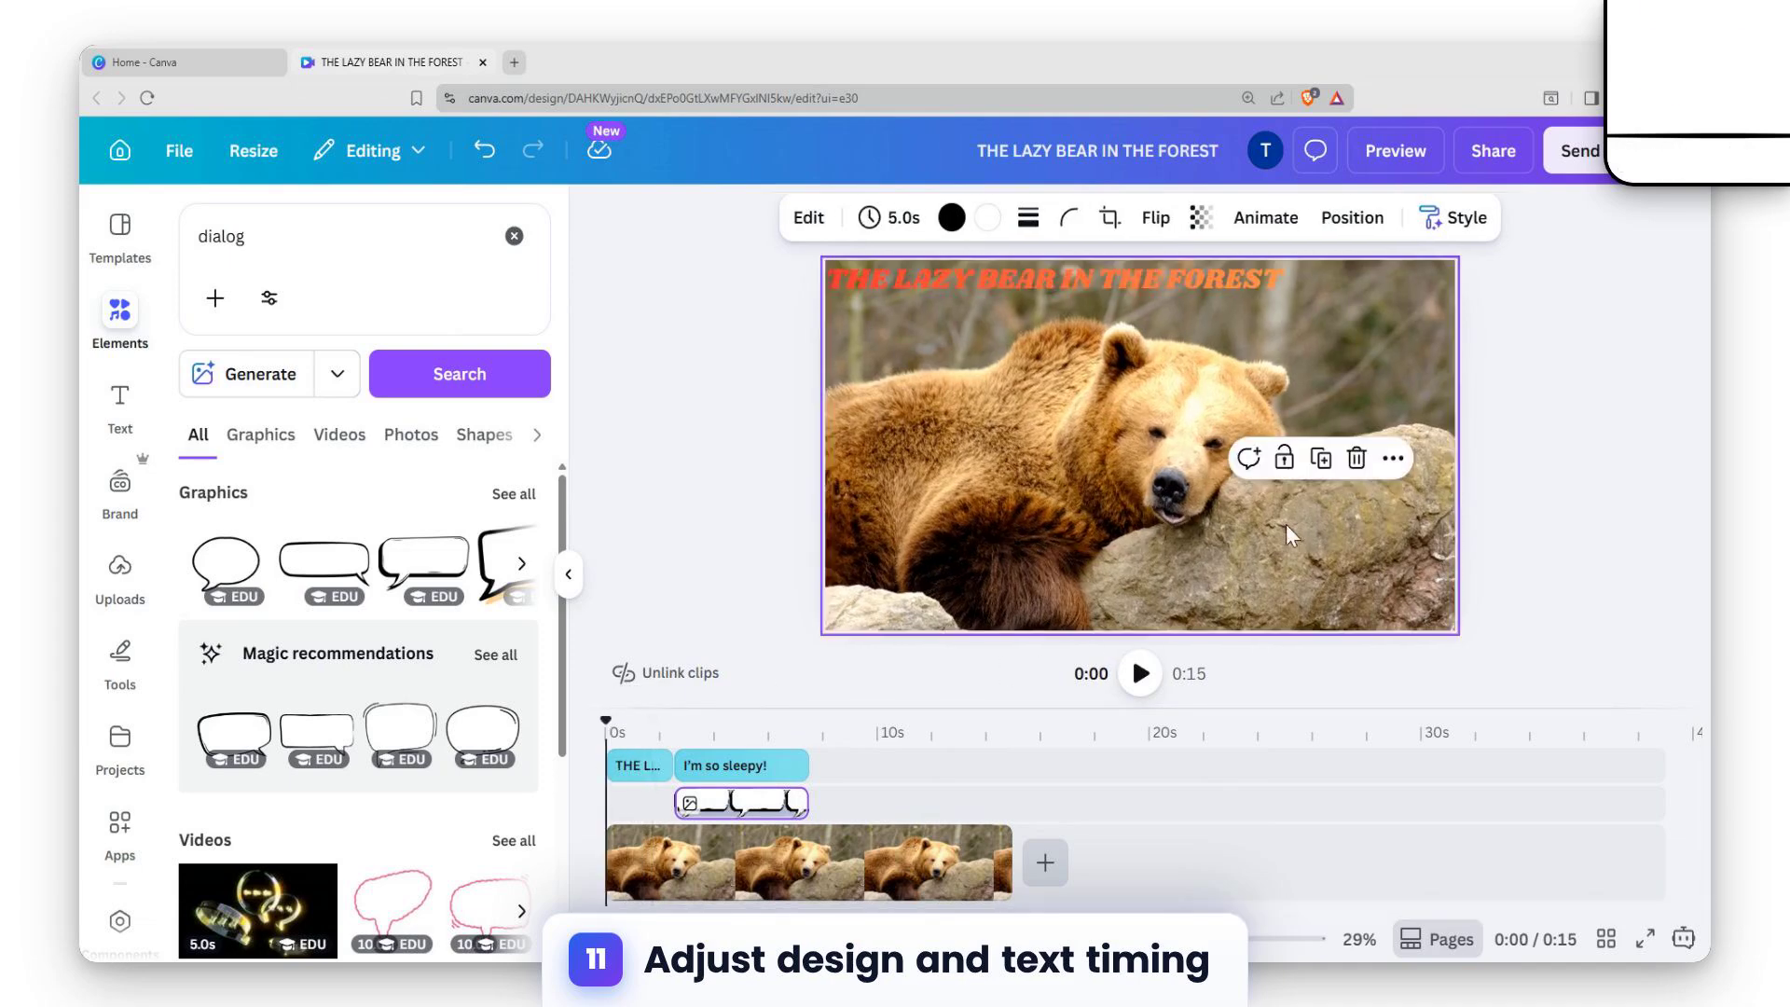
click(1137, 675)
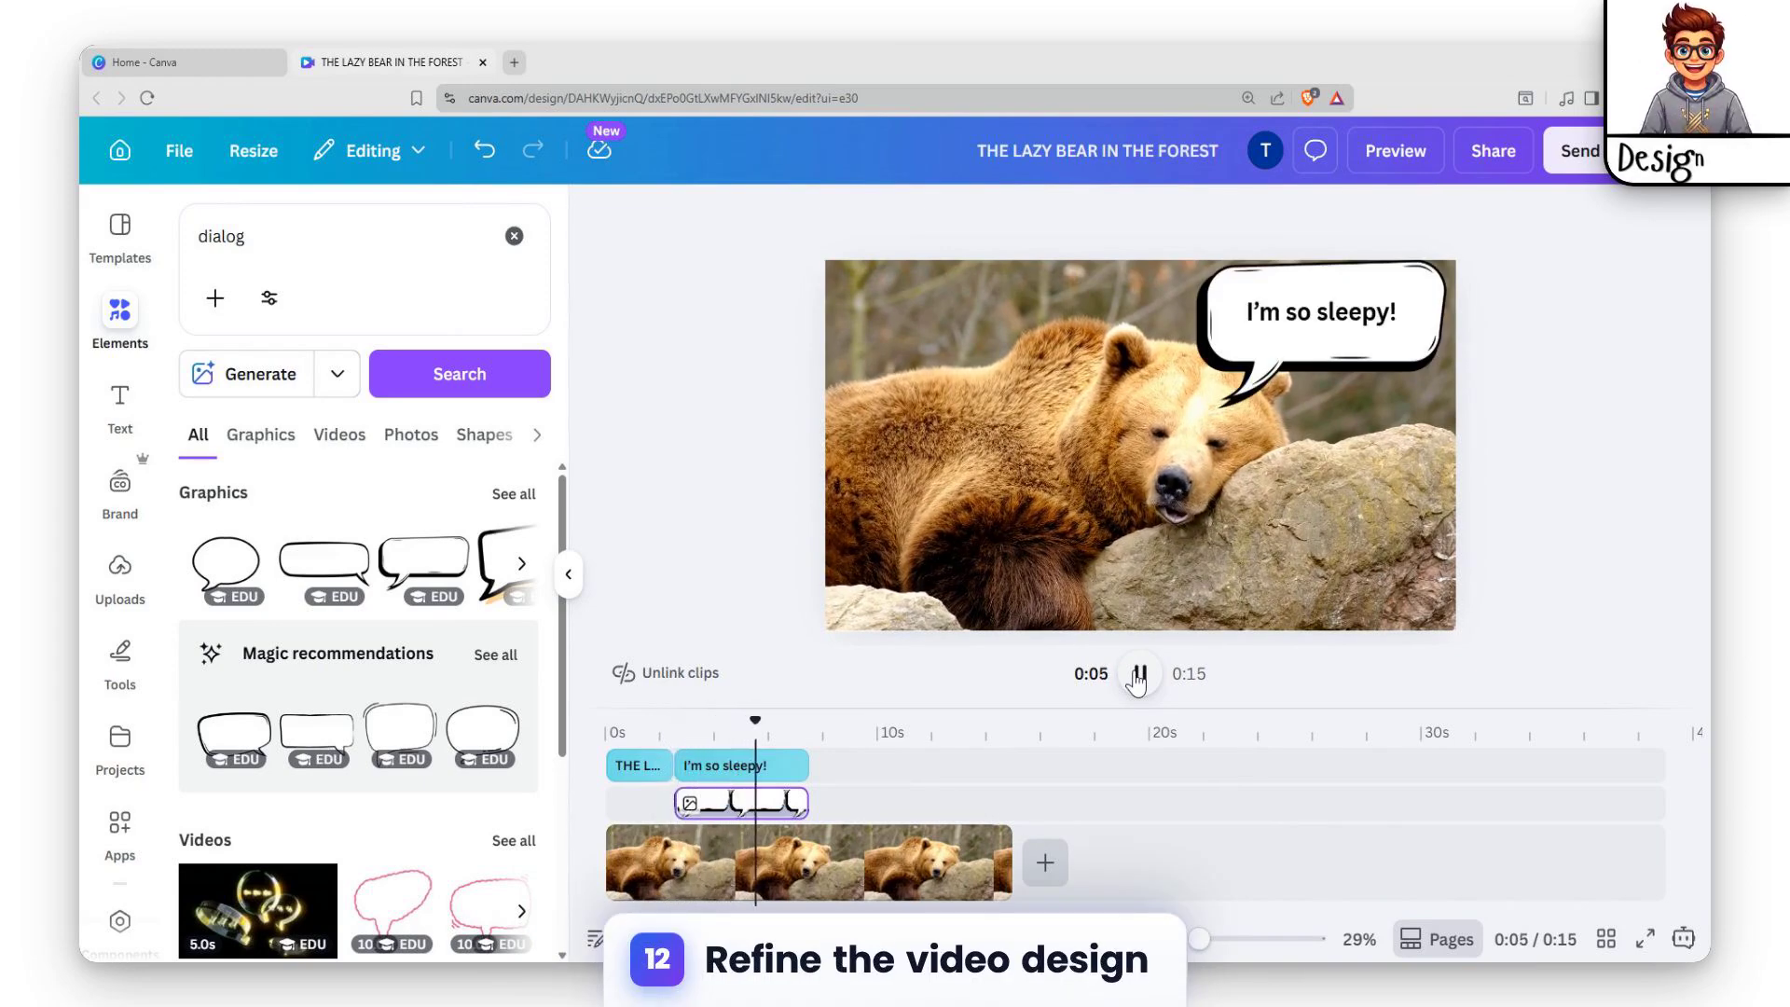
click(1137, 675)
Shorten the dialogue text and speech bubble to 3.7 seconds and play back that section
drag(807, 760, 772, 799)
drag(777, 716, 675, 728)
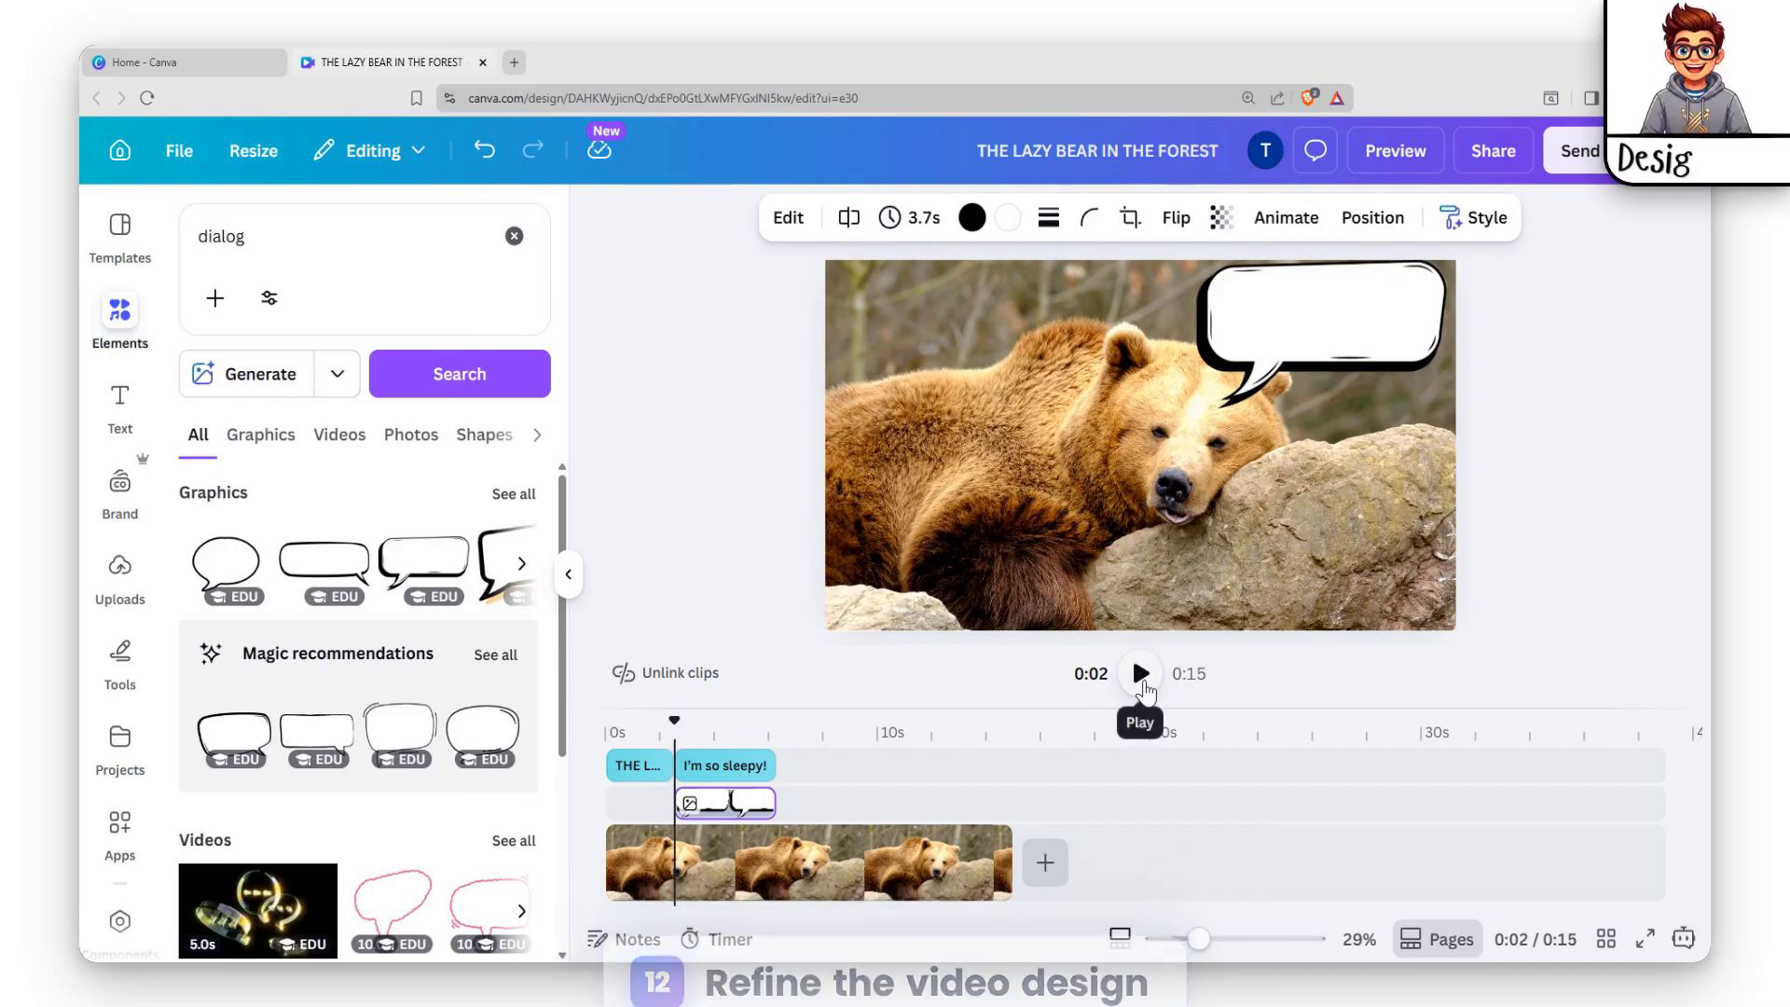
click(1142, 675)
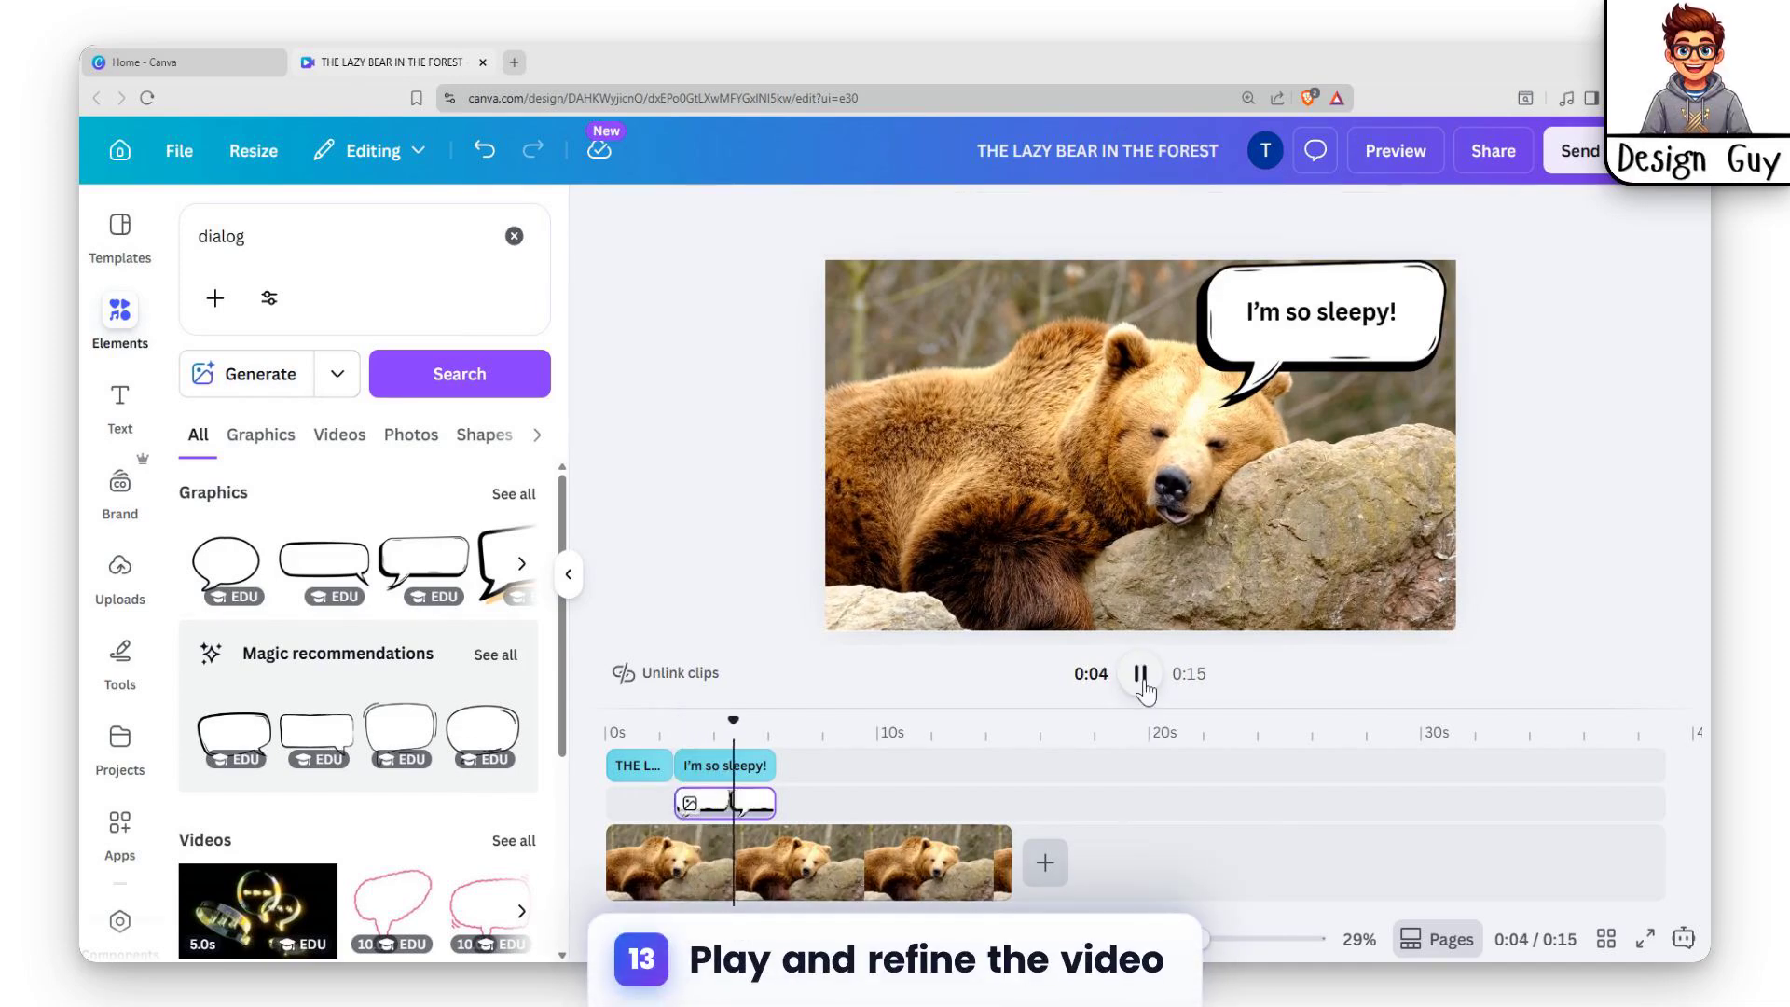
click(1141, 675)
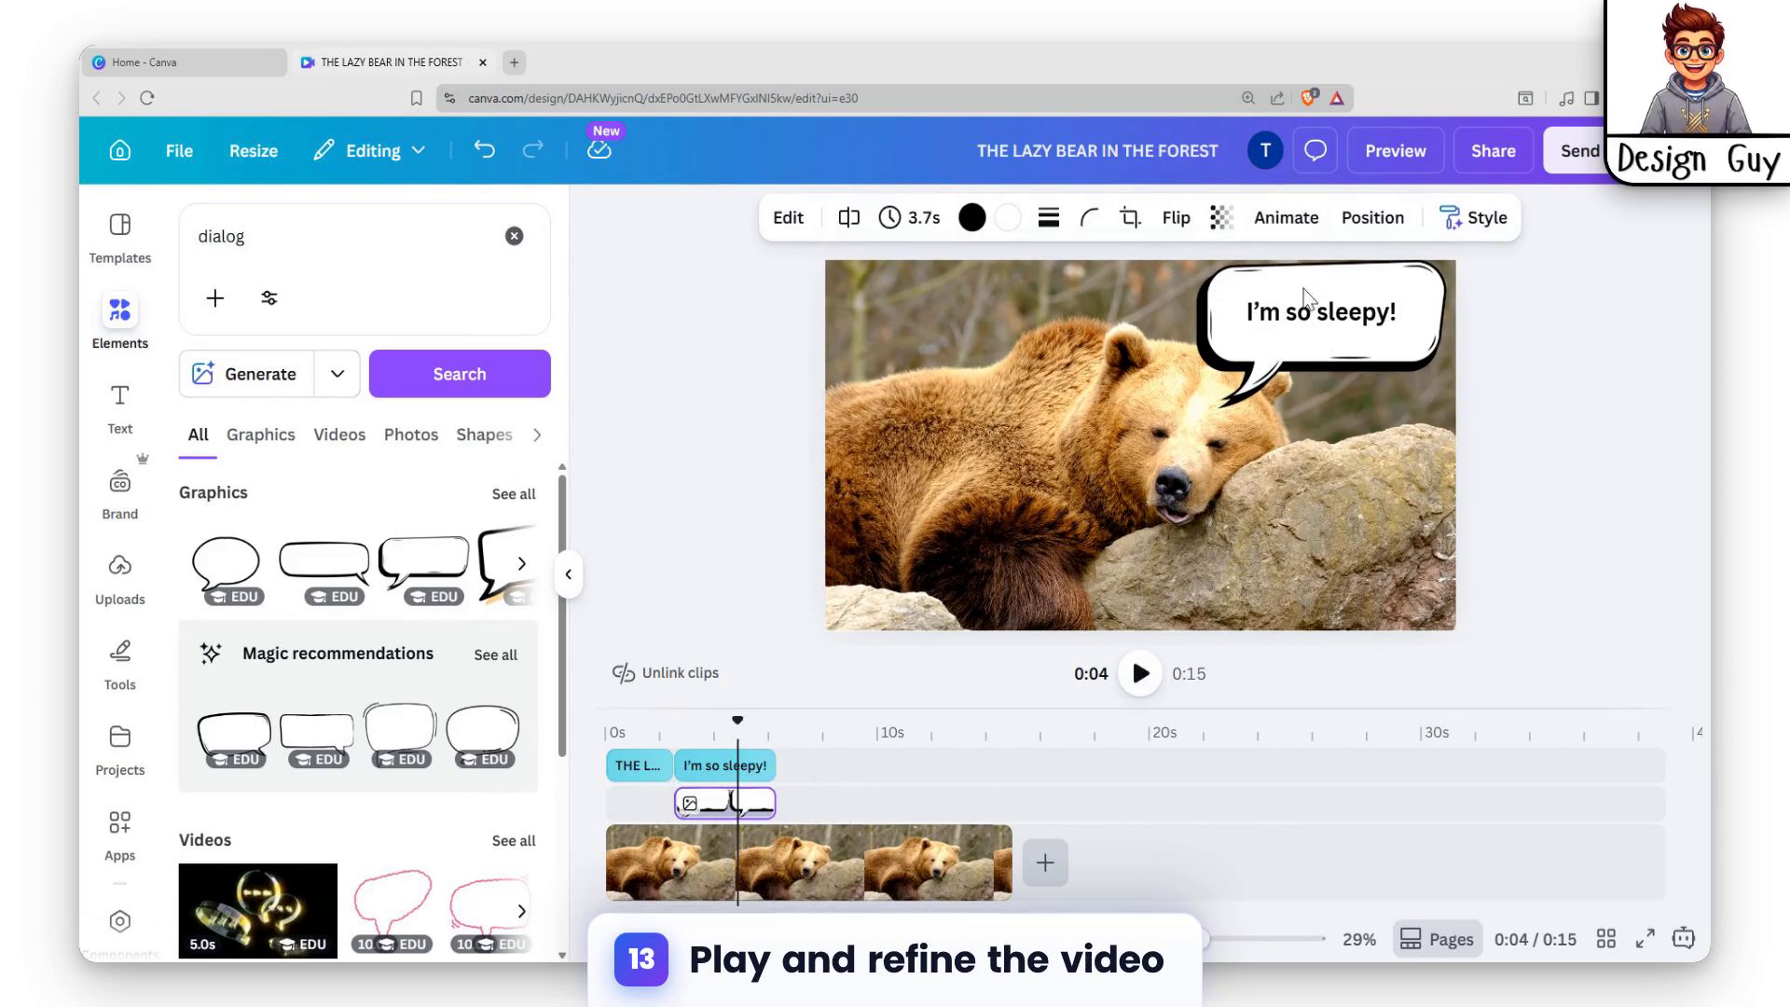
Shorten the dialogue text and speech bubble to 2.7 seconds and play back that section
click(765, 765)
drag(769, 765, 746, 807)
drag(759, 732, 685, 733)
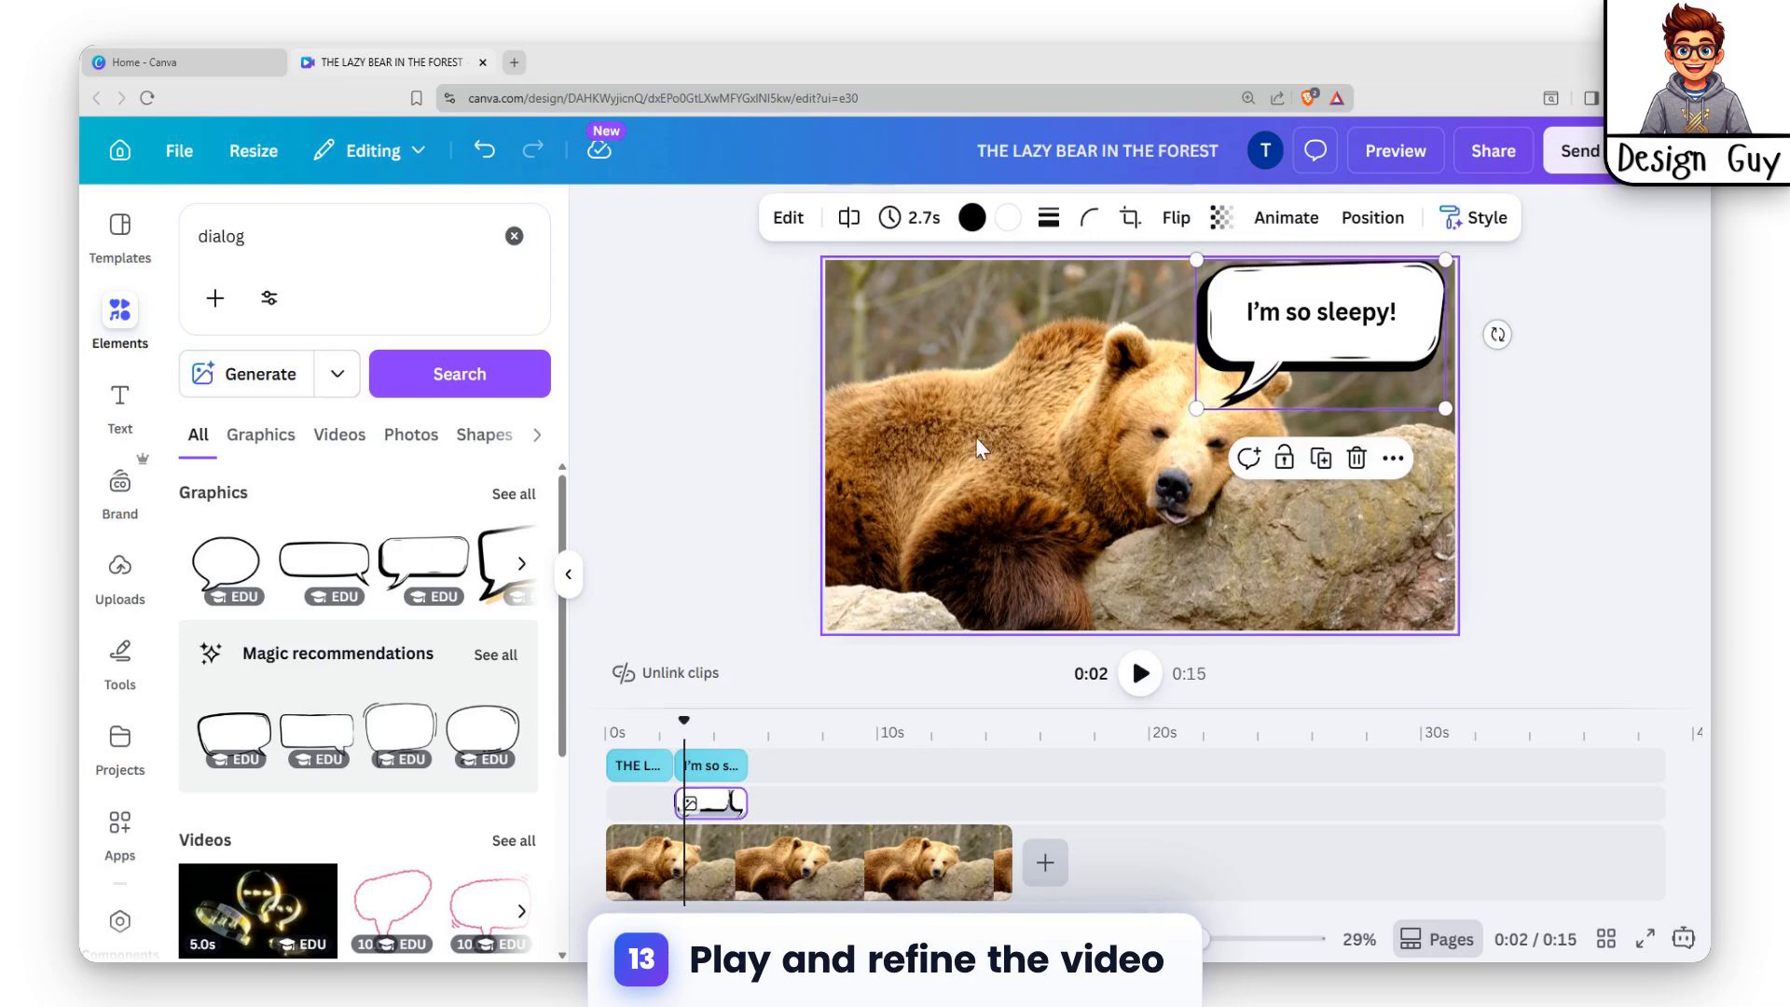
click(1140, 673)
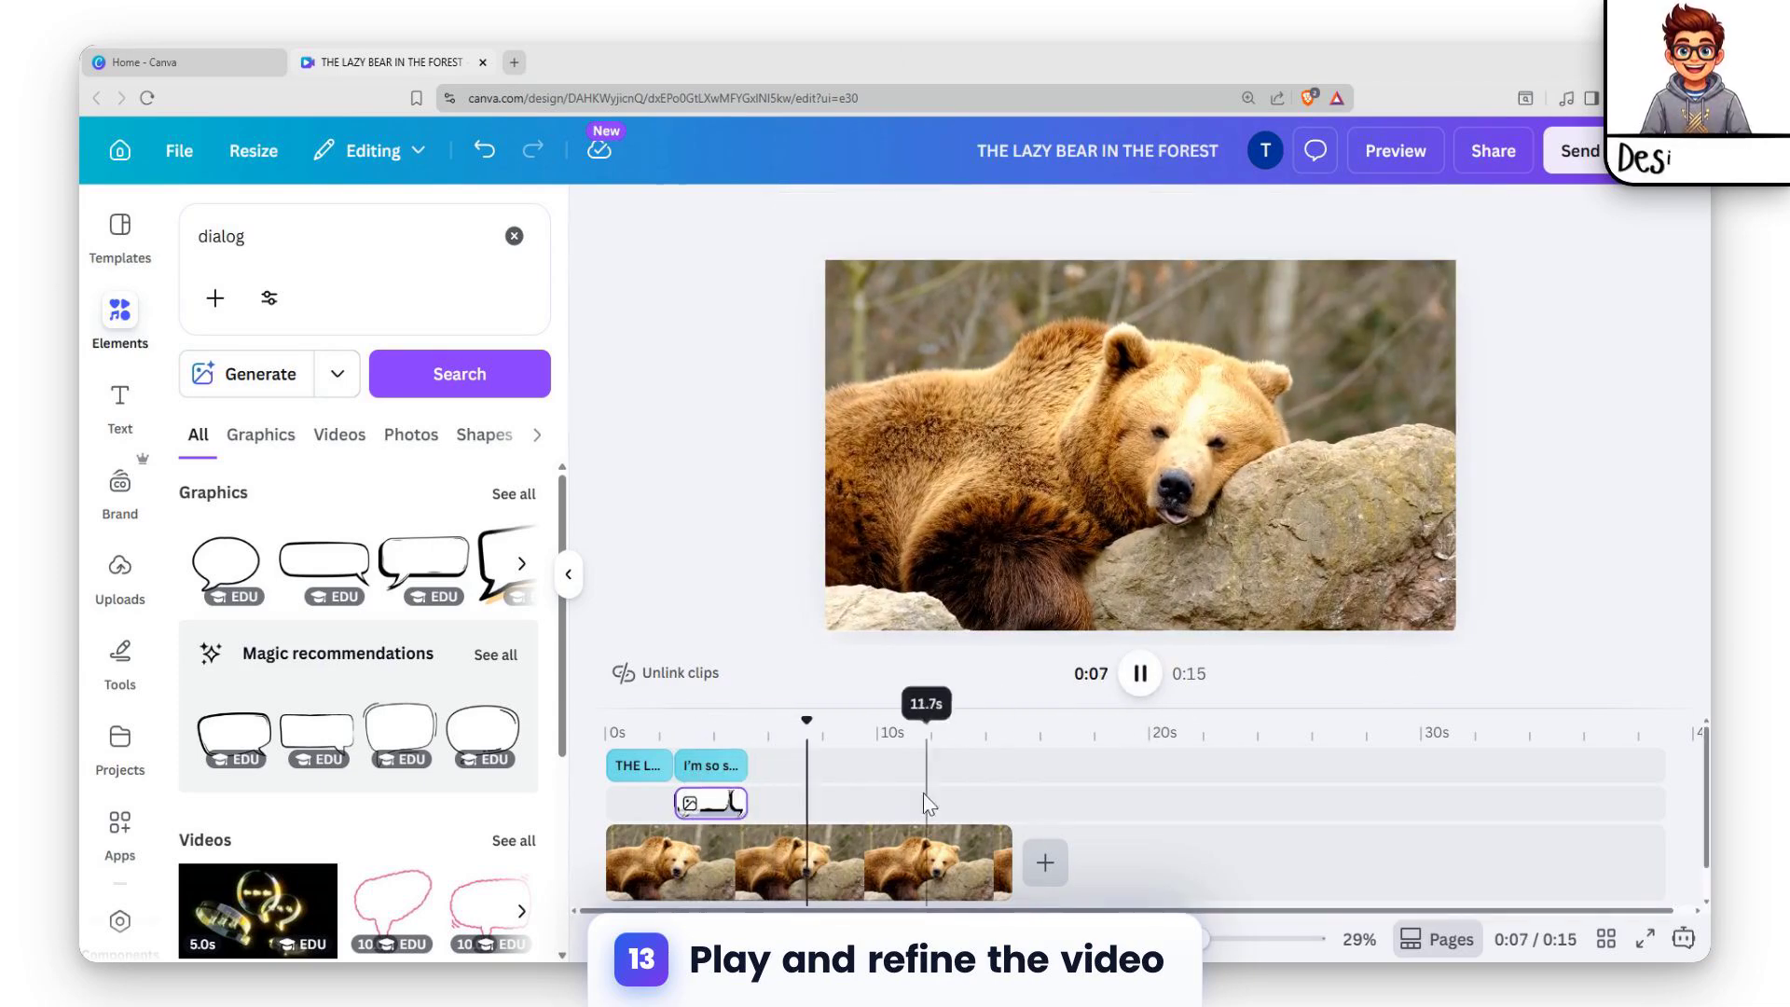
Trim the end of the bear clip to 5.2 seconds so it finishes together with the dialogue text
click(980, 872)
drag(1003, 859, 747, 859)
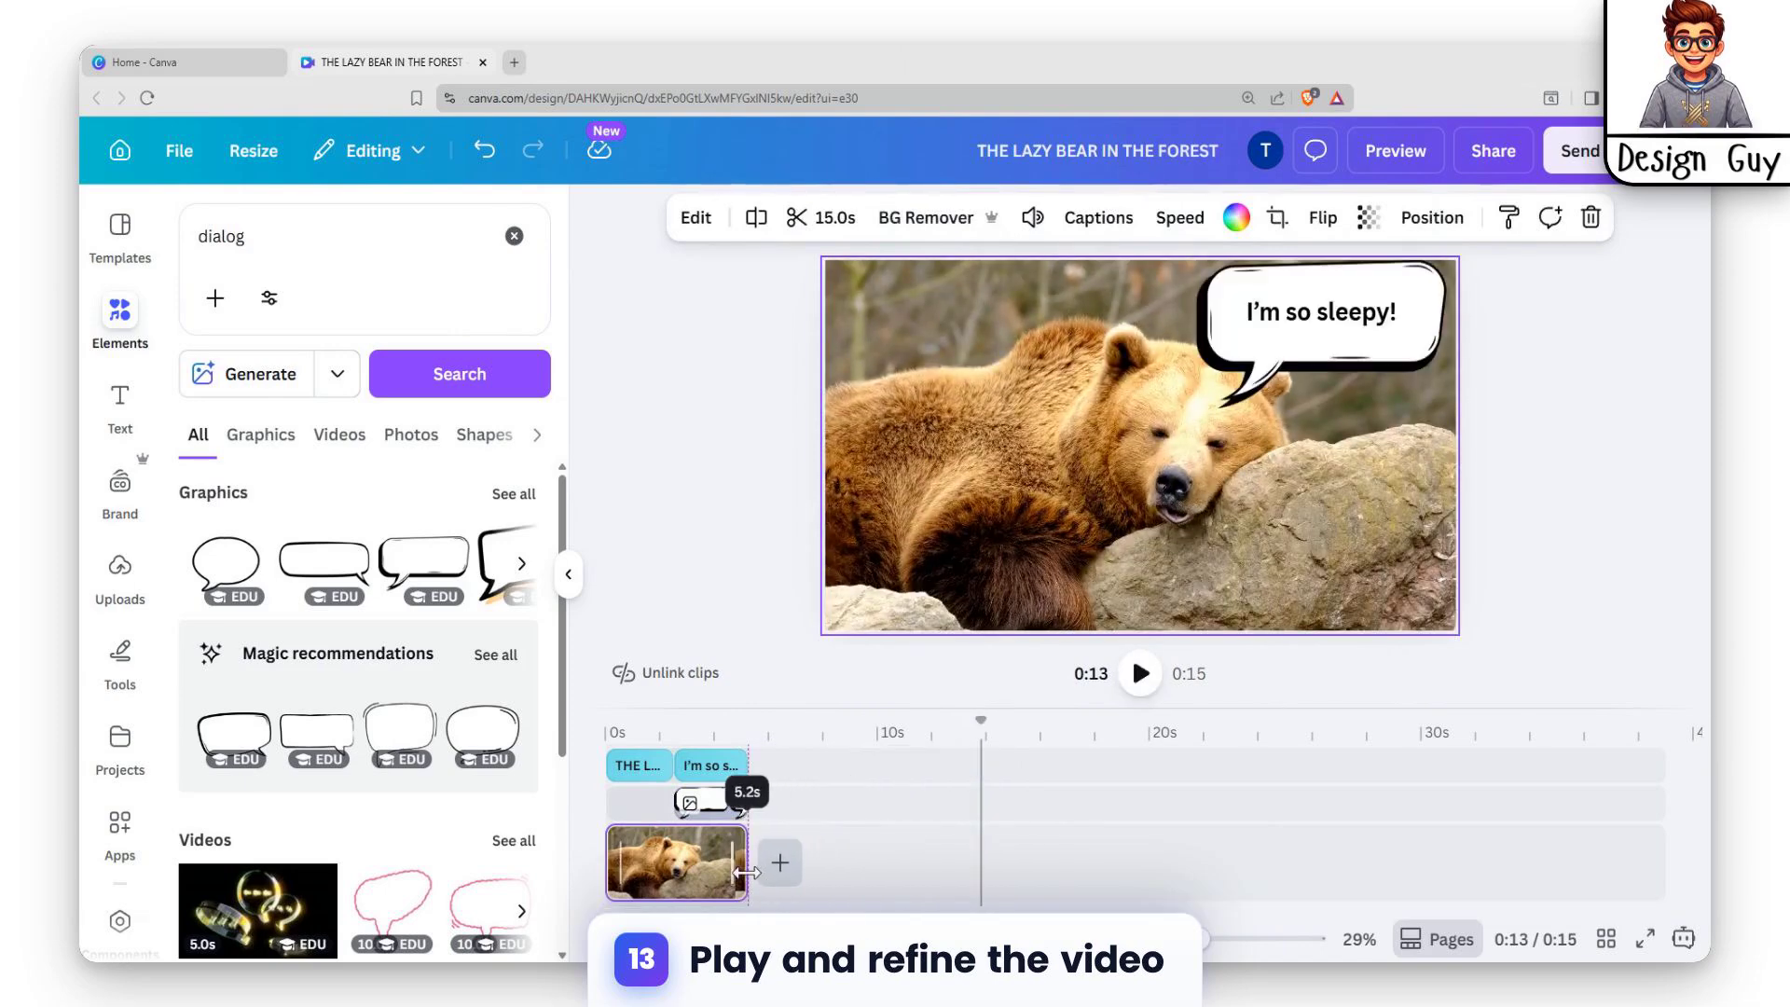
click(1550, 439)
click(636, 764)
click(1610, 358)
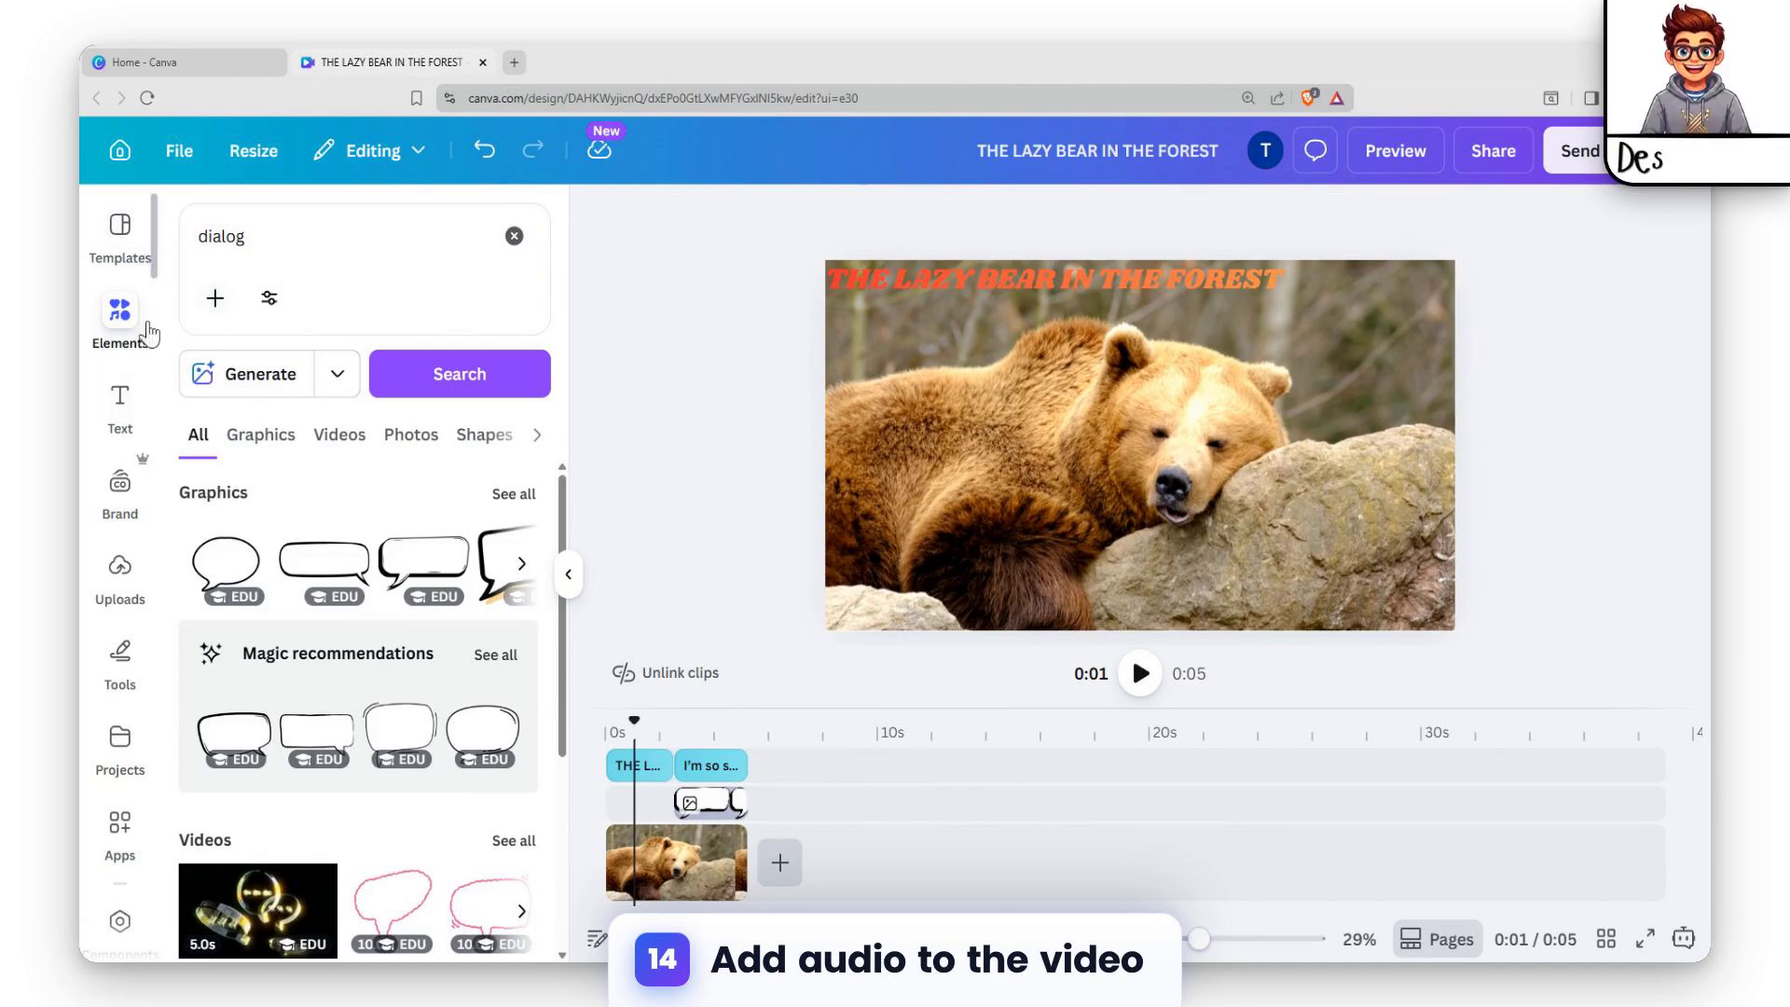
Clear the element search and search the audio library for "sleeping bear"
click(513, 235)
scroll(682, 886, down, 1)
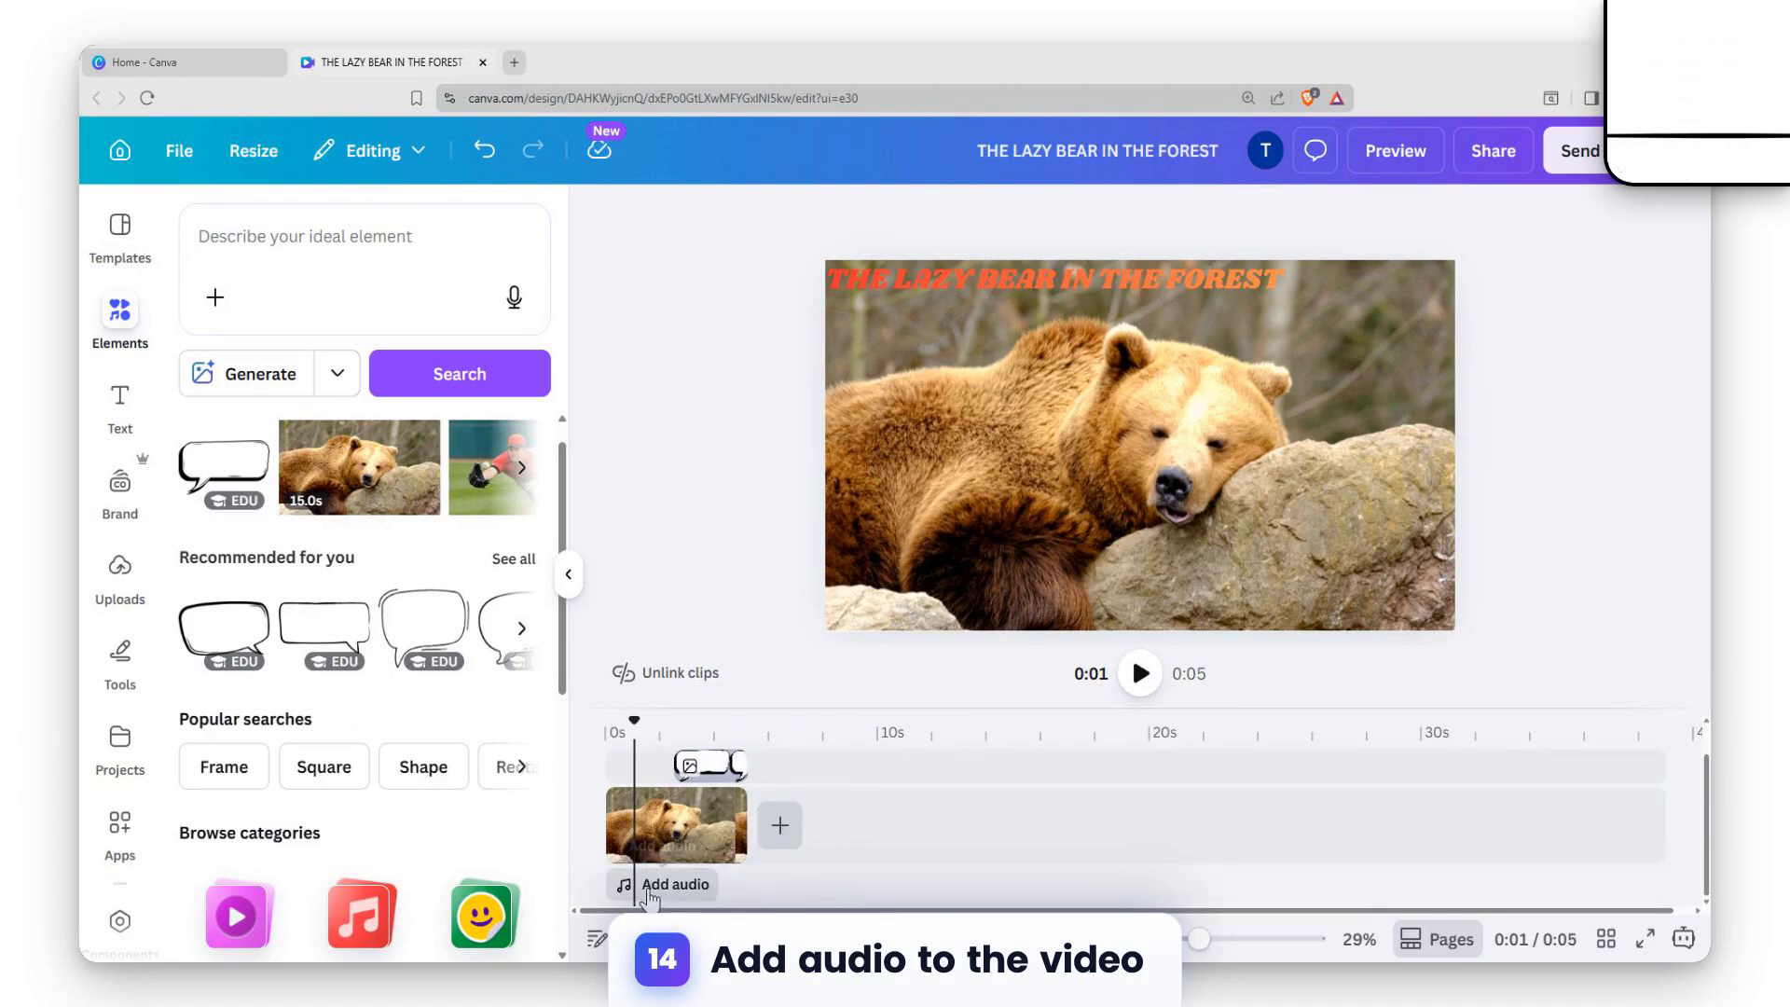
click(644, 893)
click(596, 694)
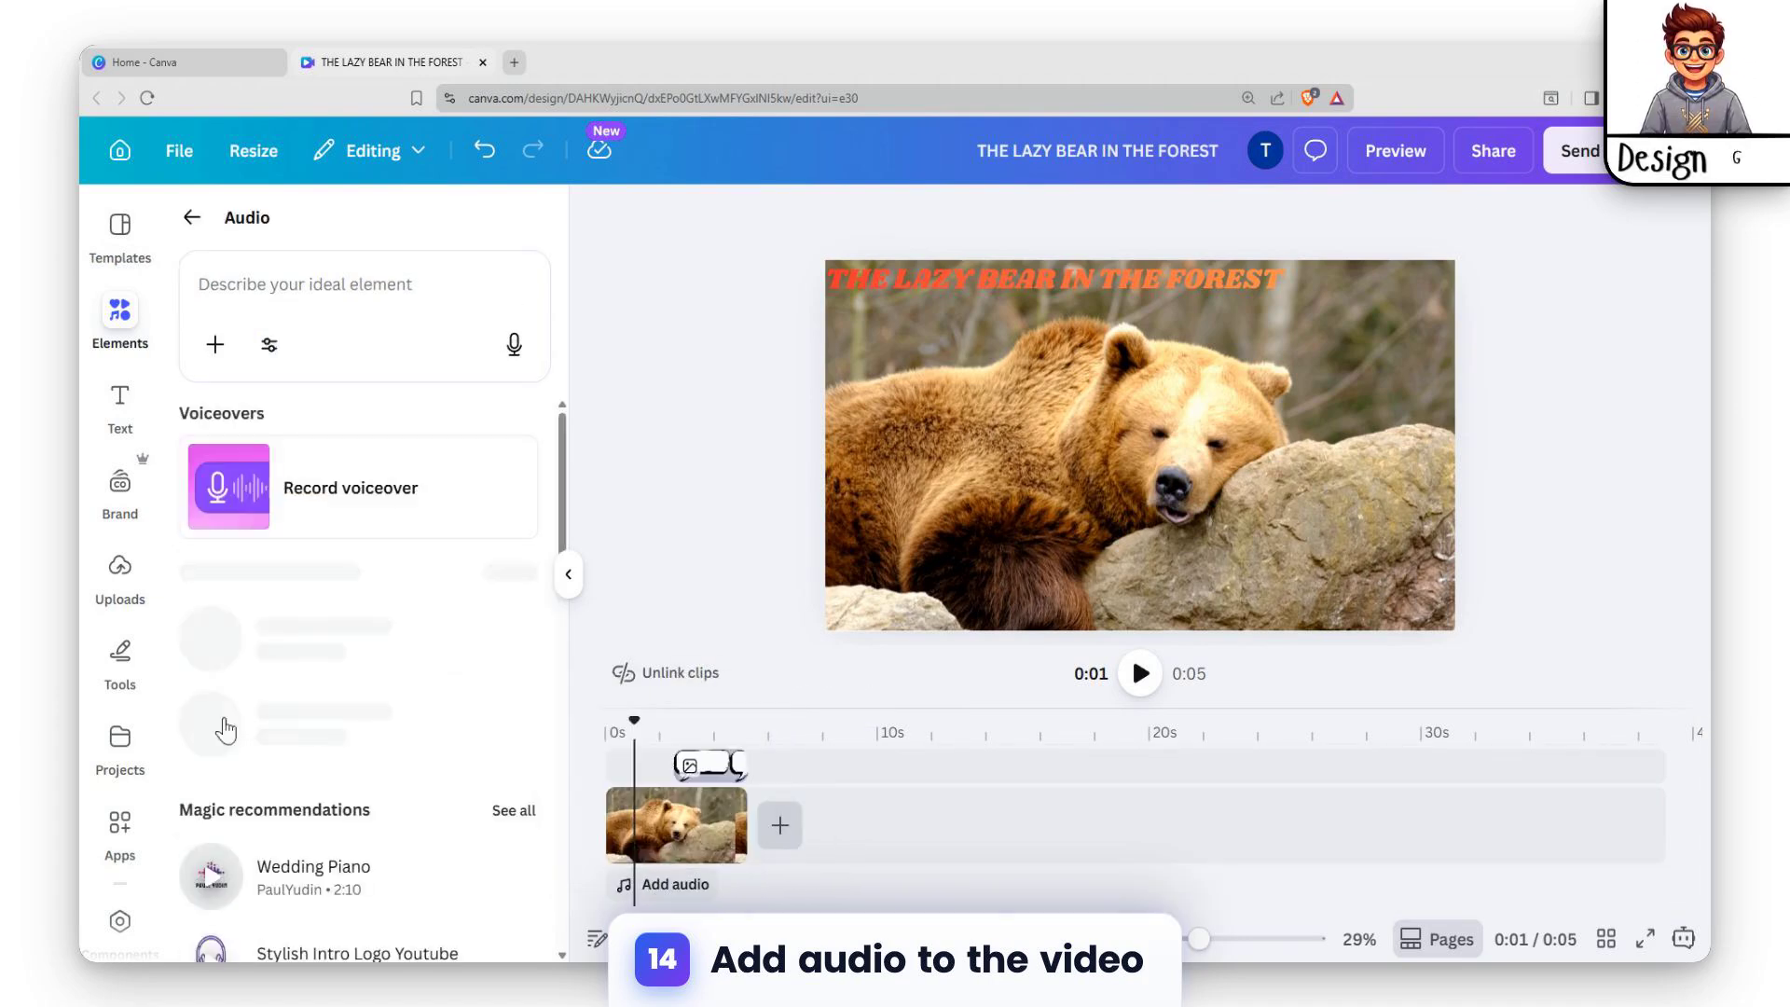
click(321, 310)
text(slee)
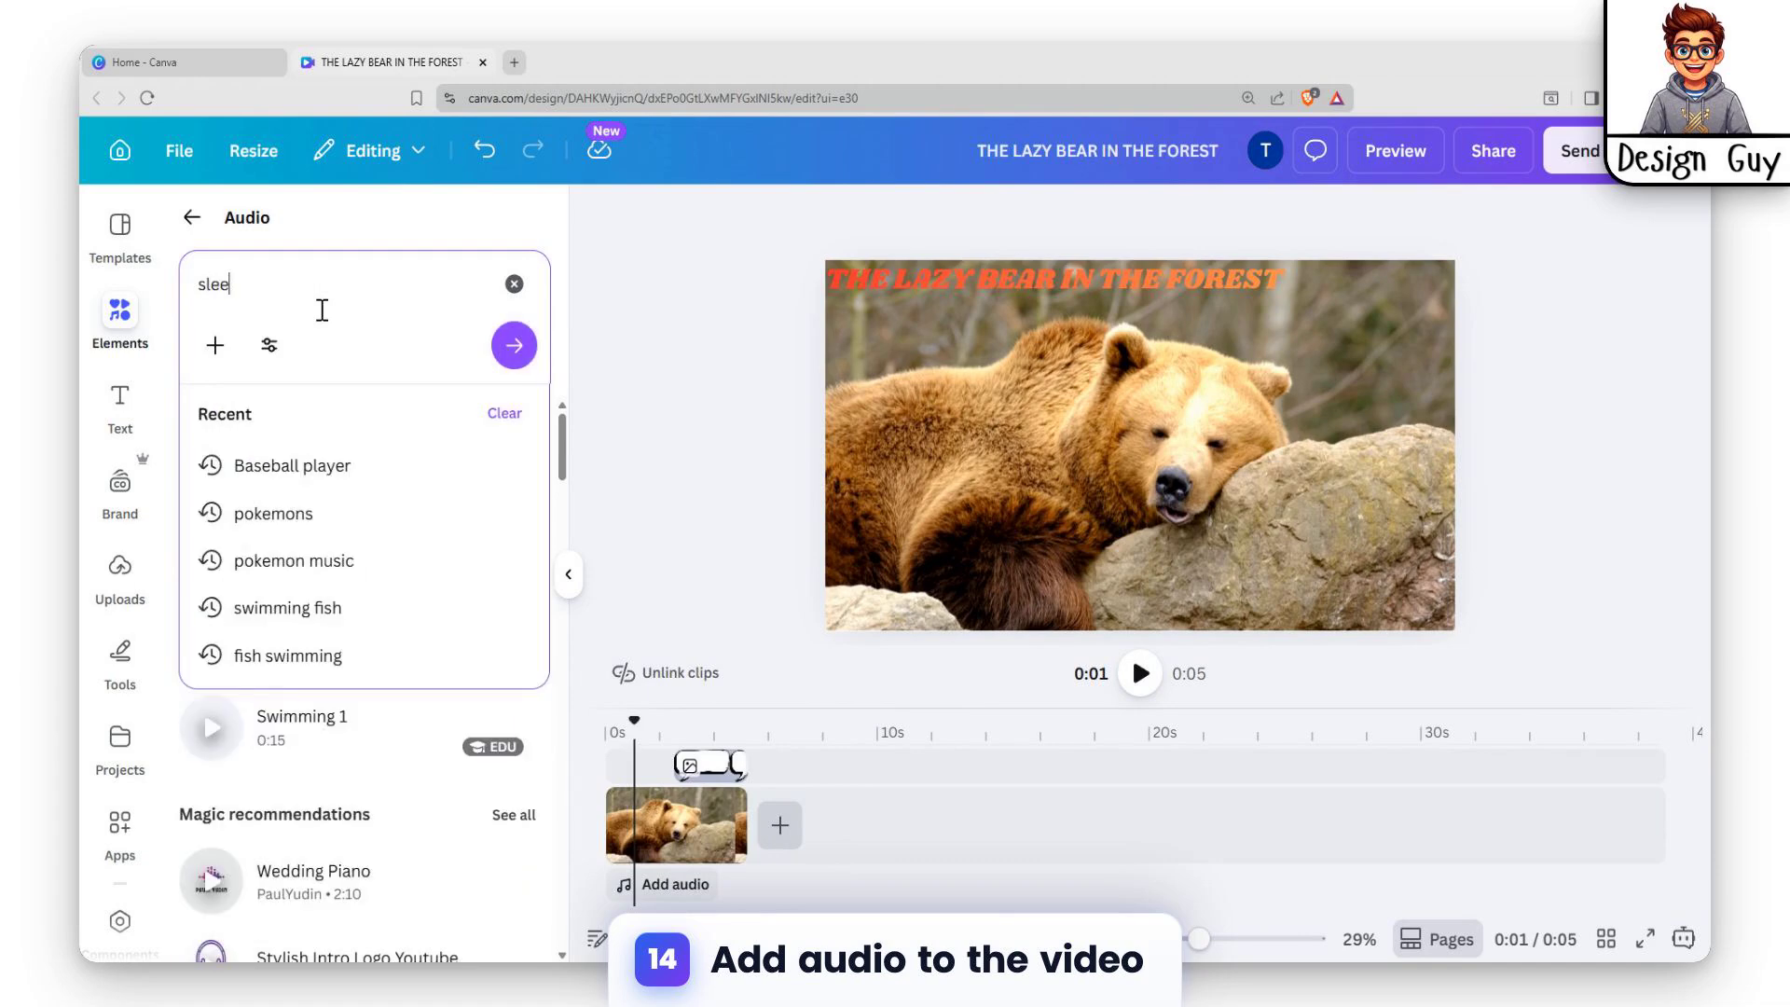
text(ping bear)
key(Return)
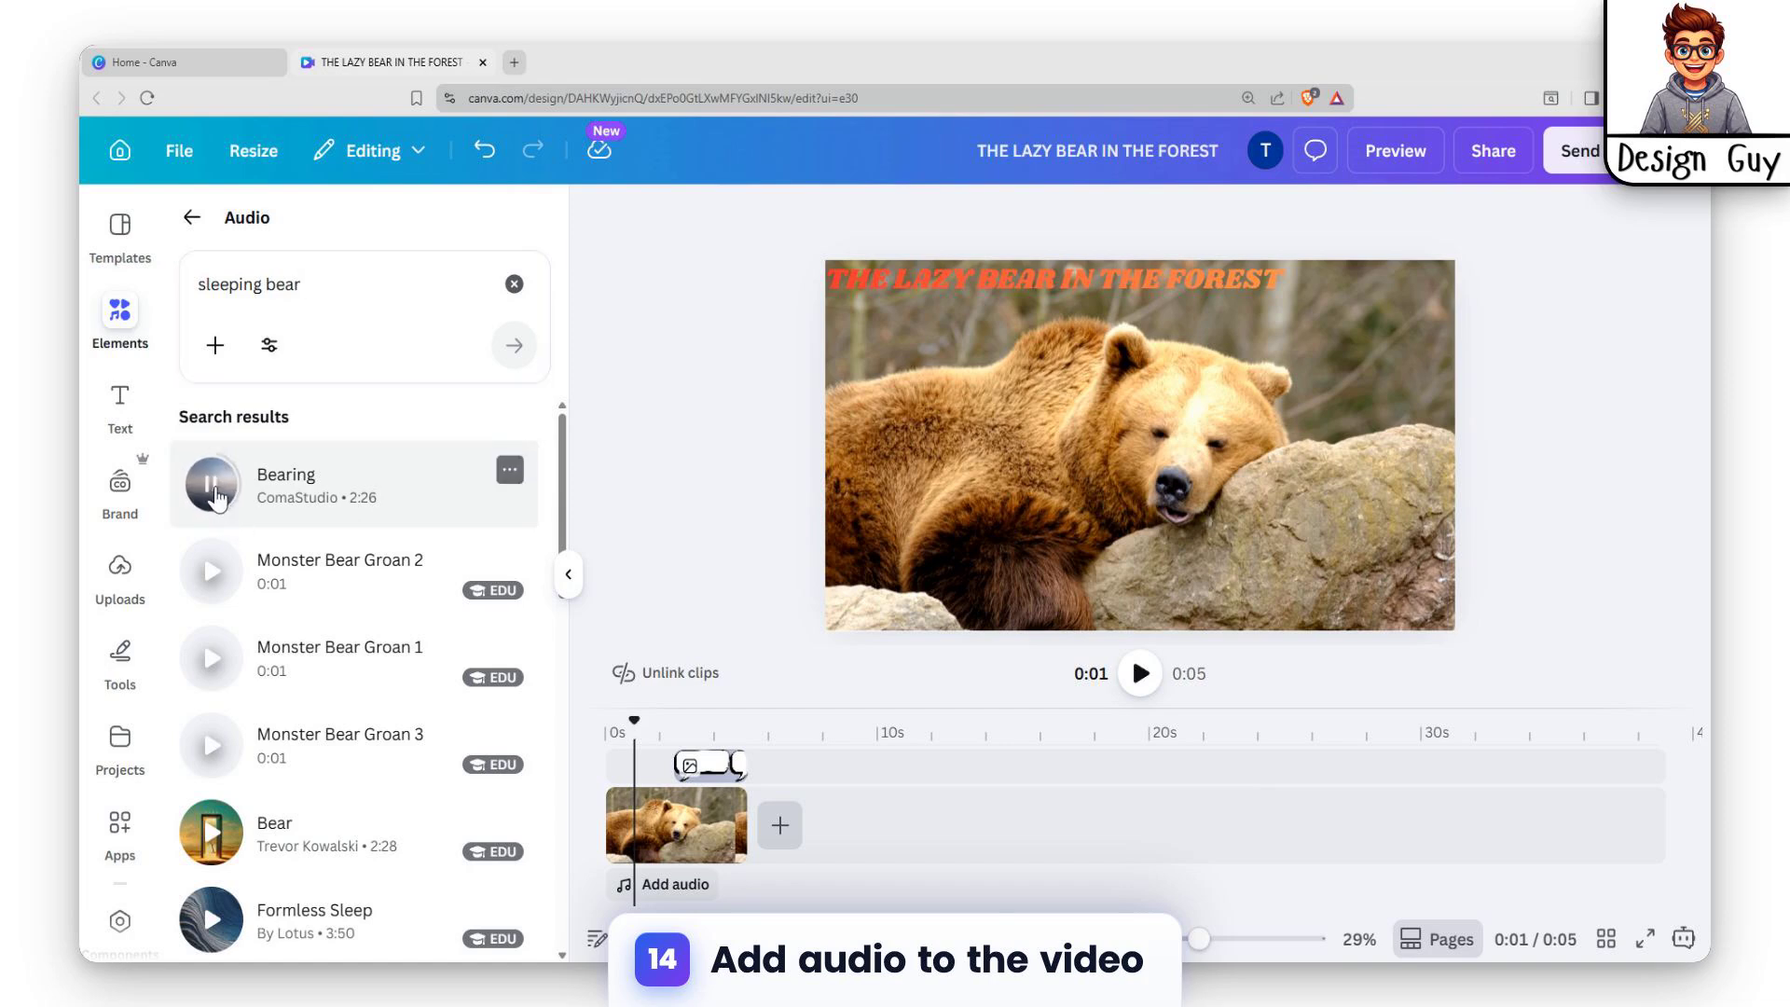
Add the Monster Bear Groan 3 sound beneath the bear clip, just before the speech bubble starts, and play the video from the beginning
click(214, 494)
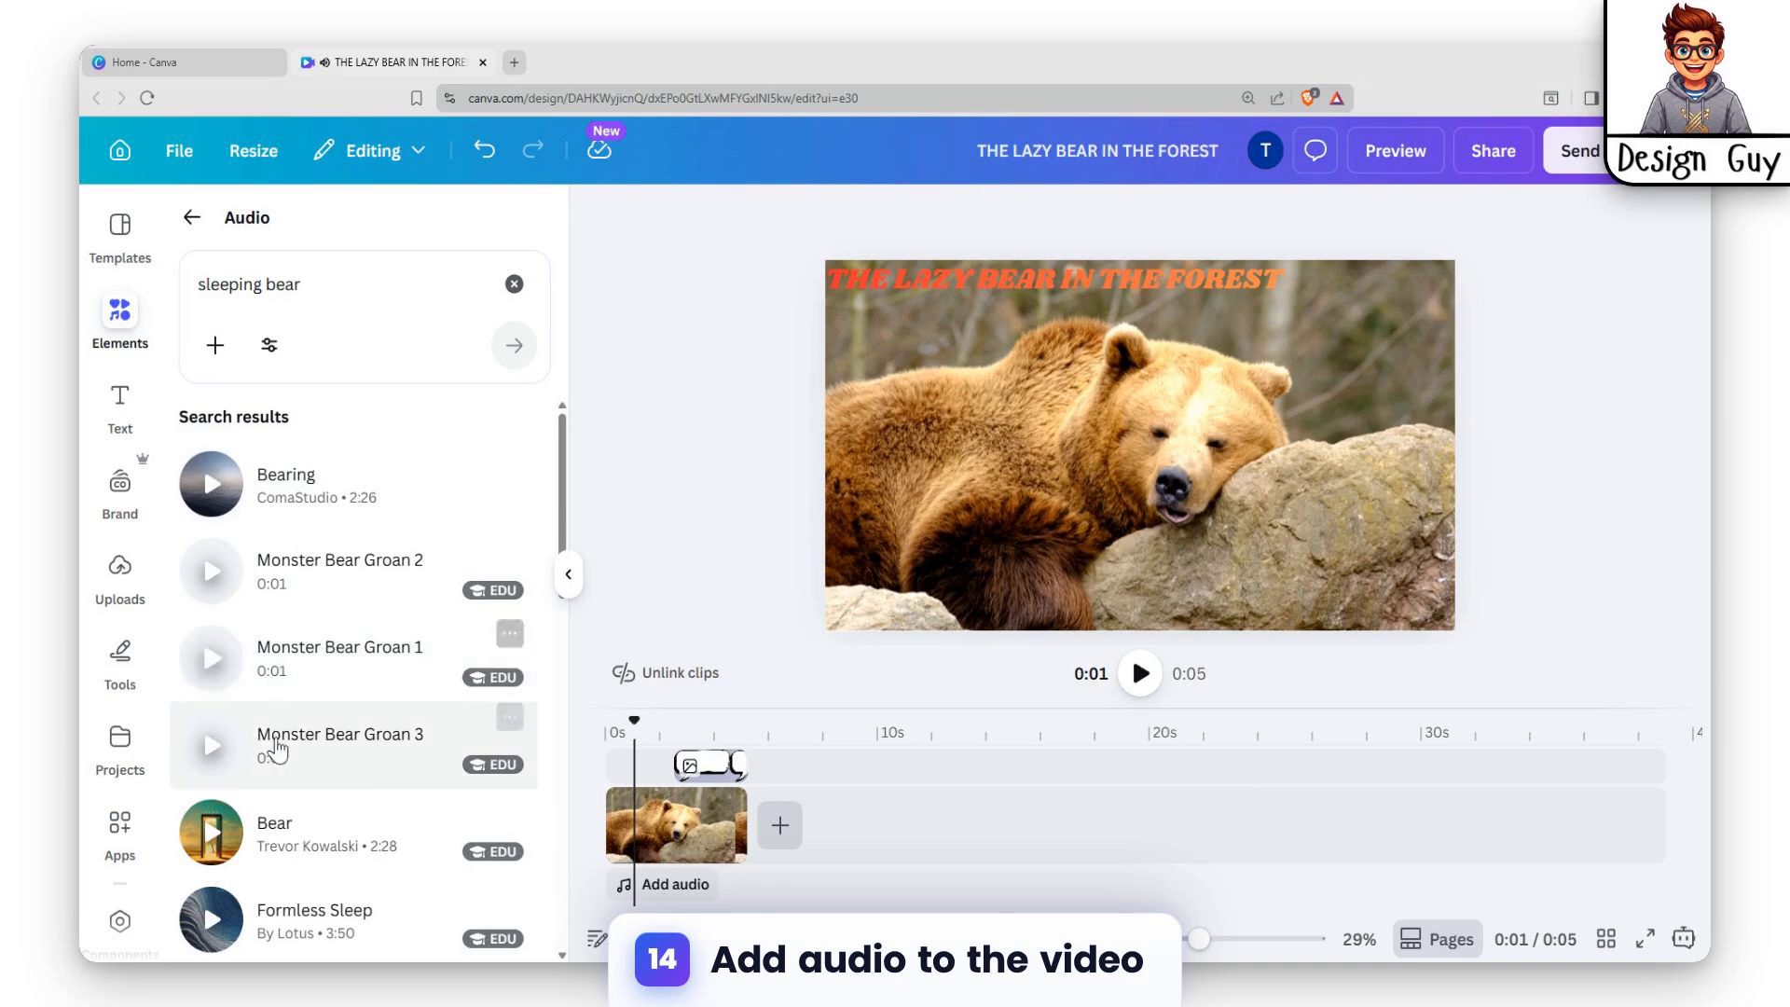
drag(295, 749, 665, 886)
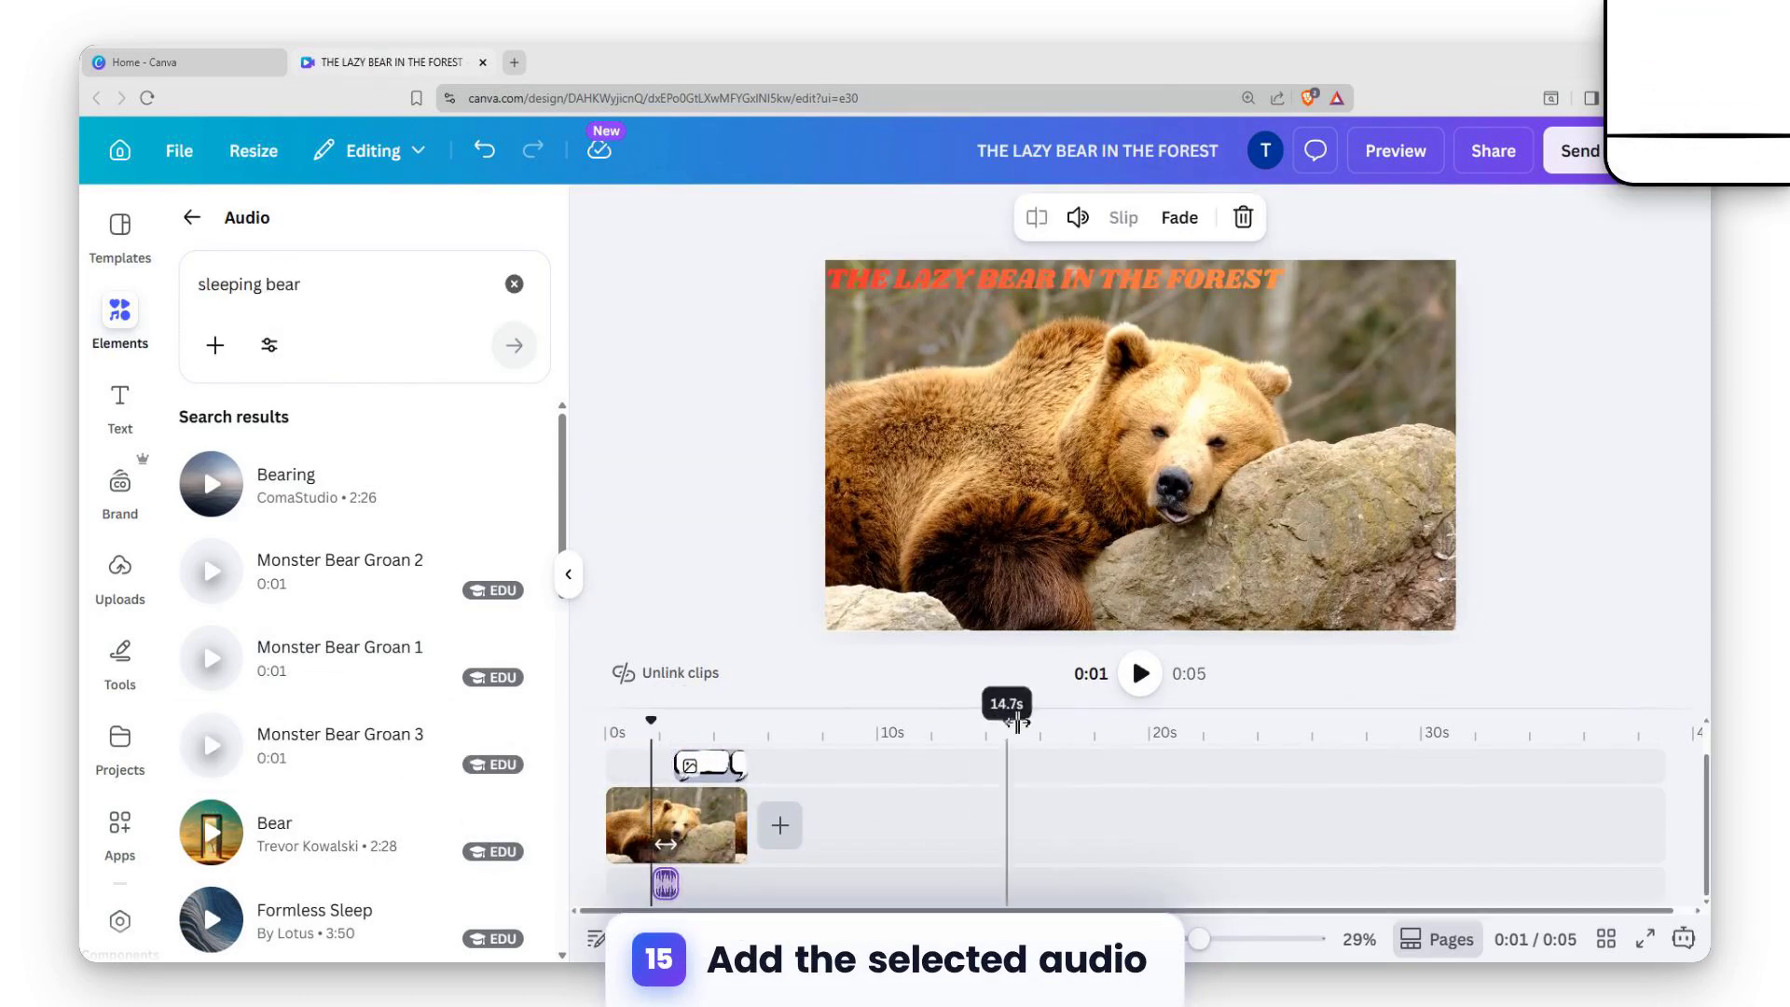
drag(652, 726, 611, 727)
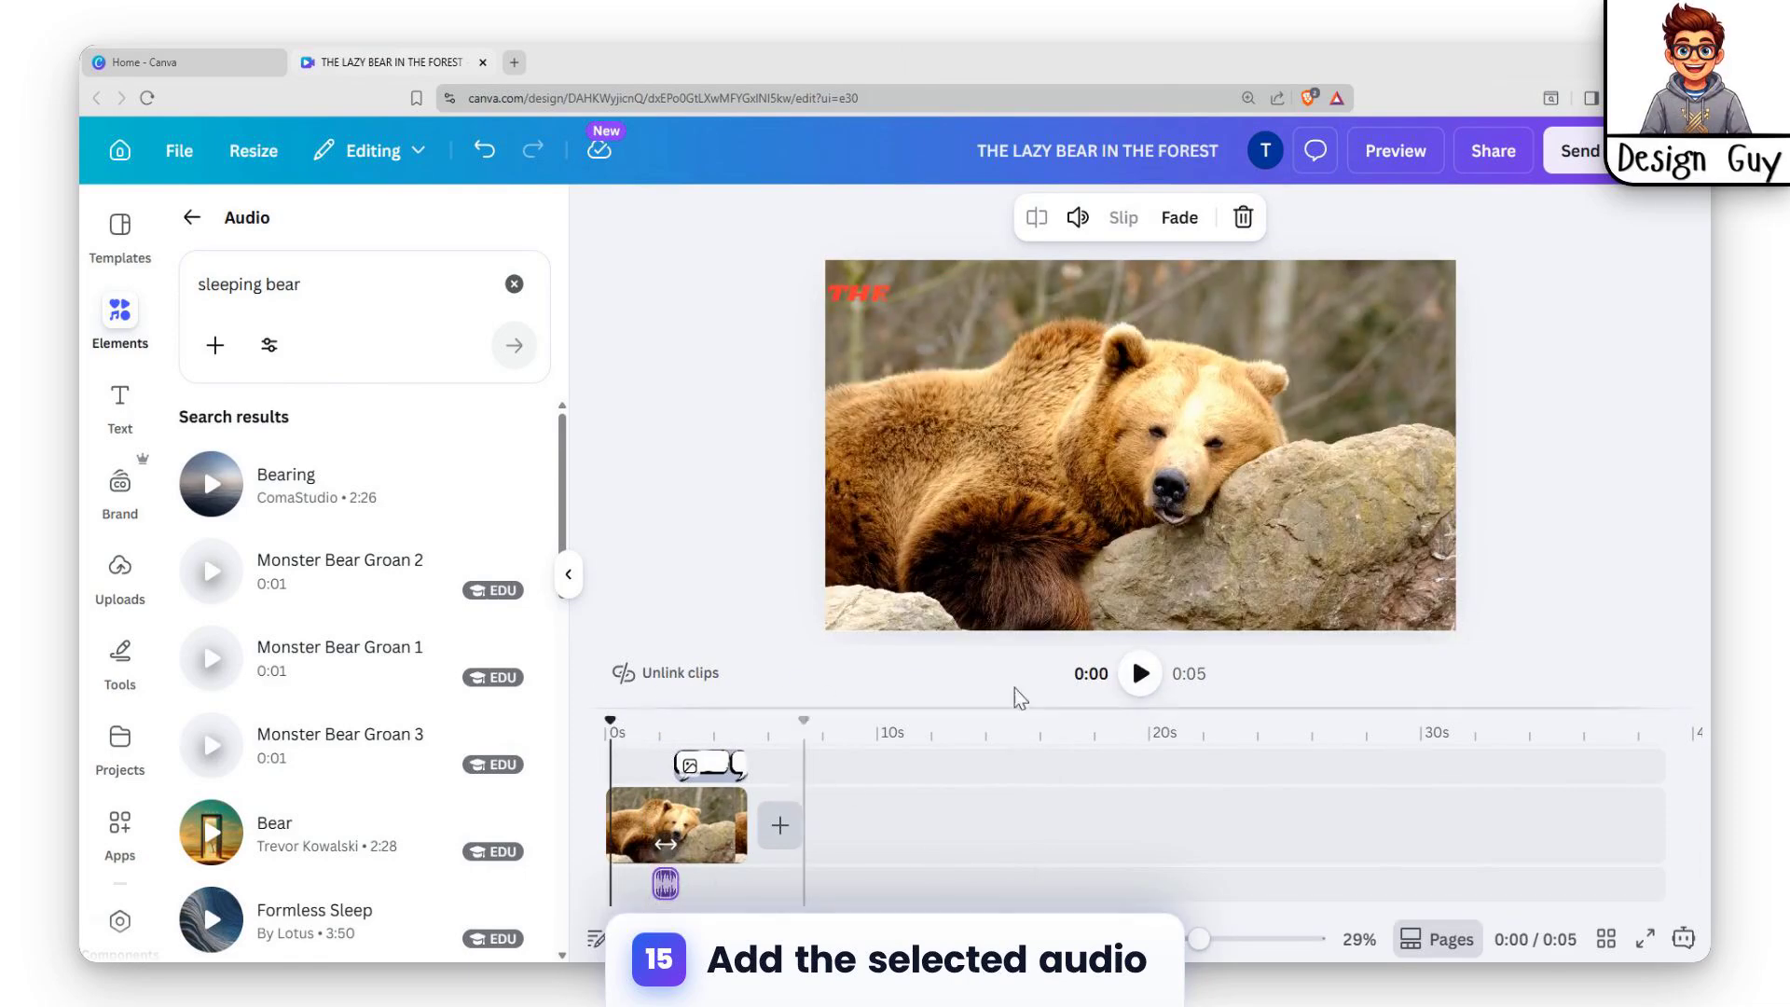
click(1142, 674)
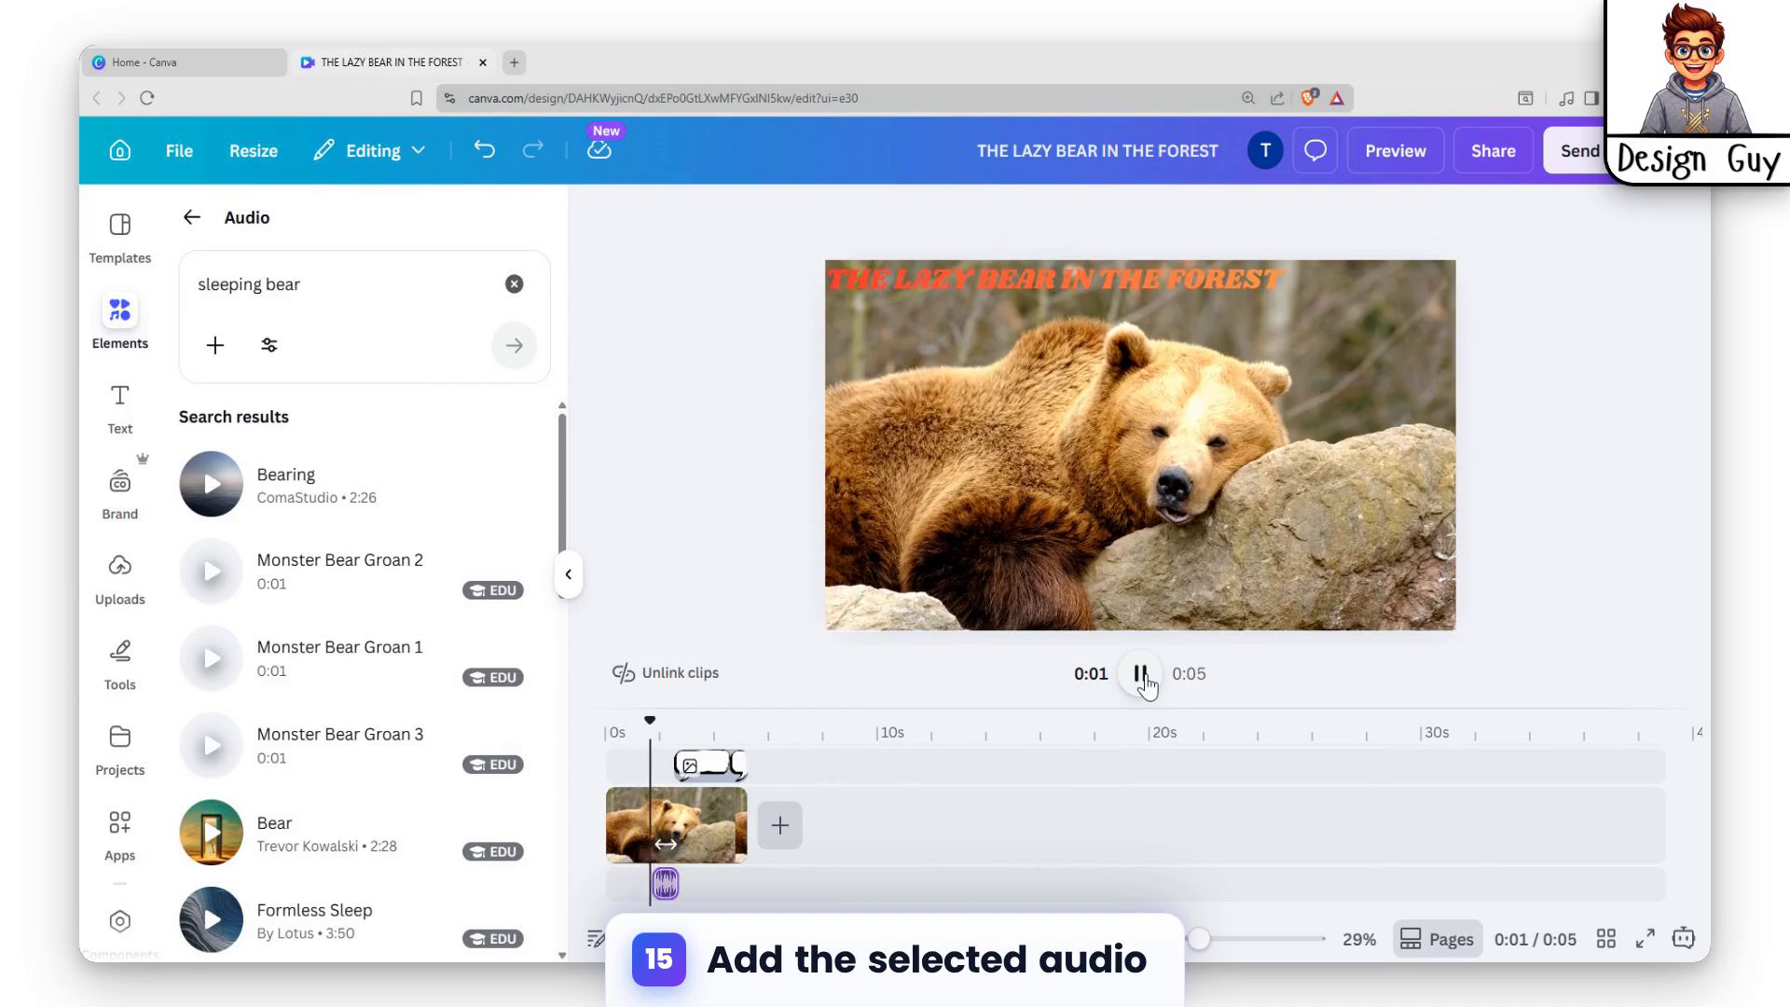
click(1141, 674)
click(1142, 673)
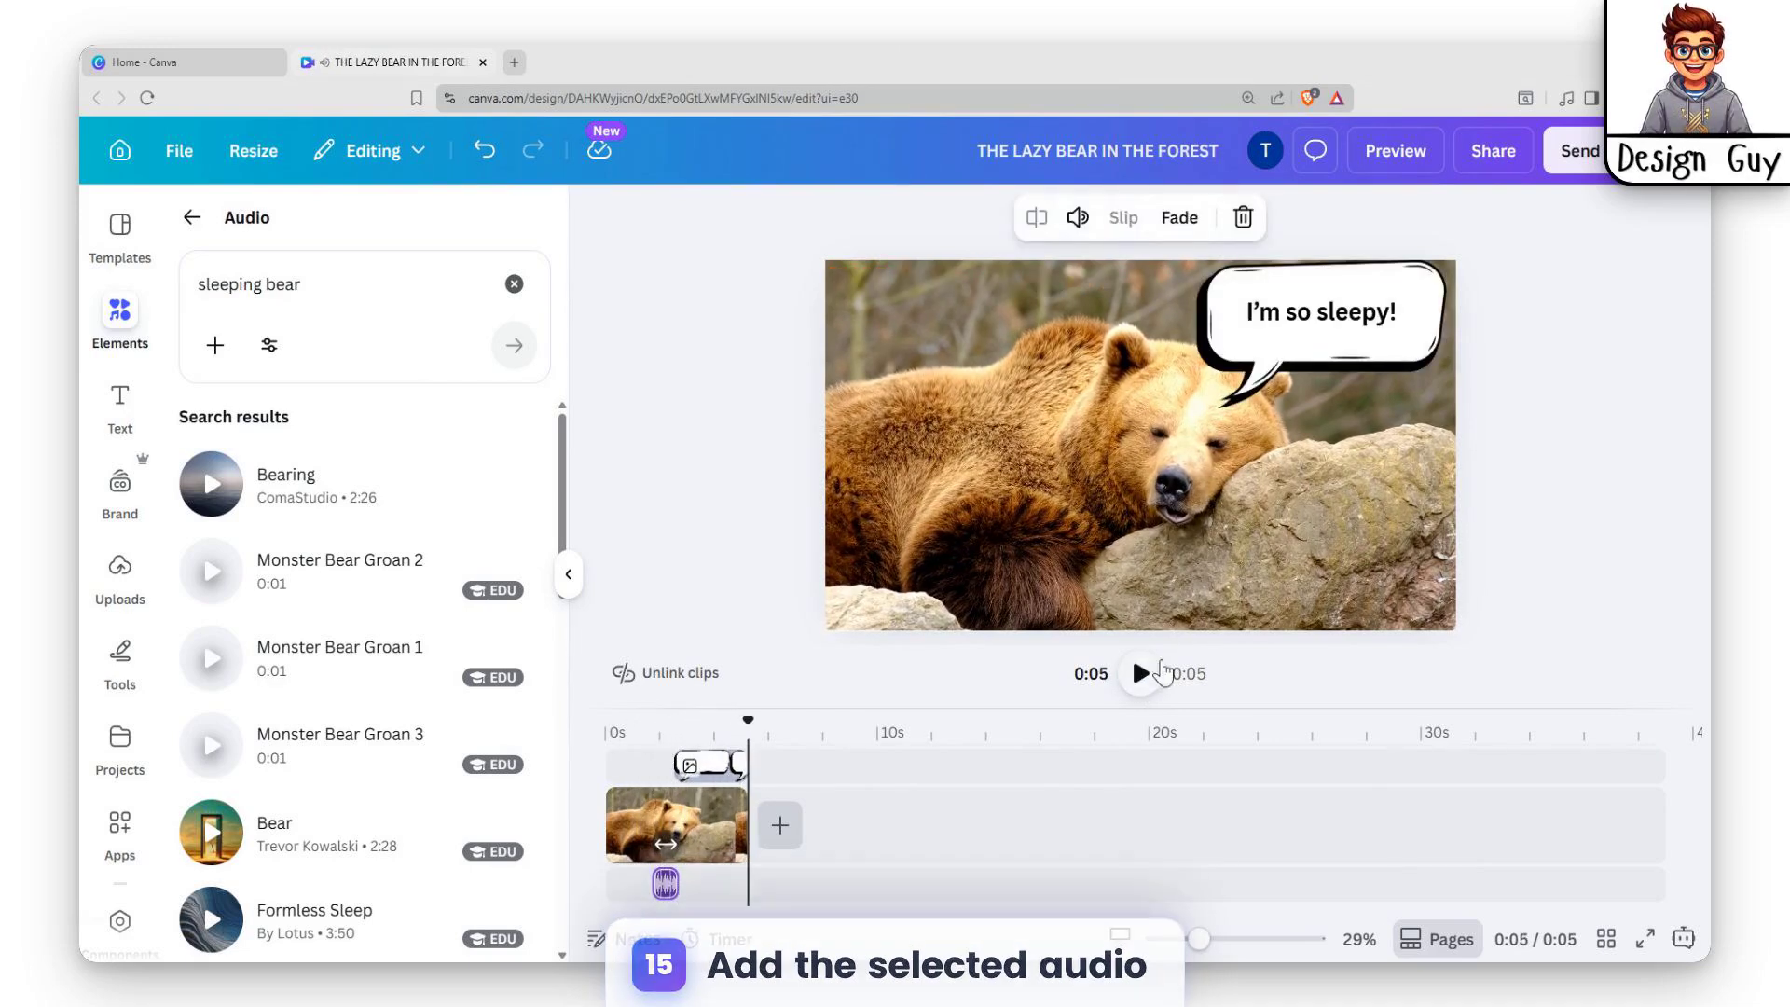
click(1614, 374)
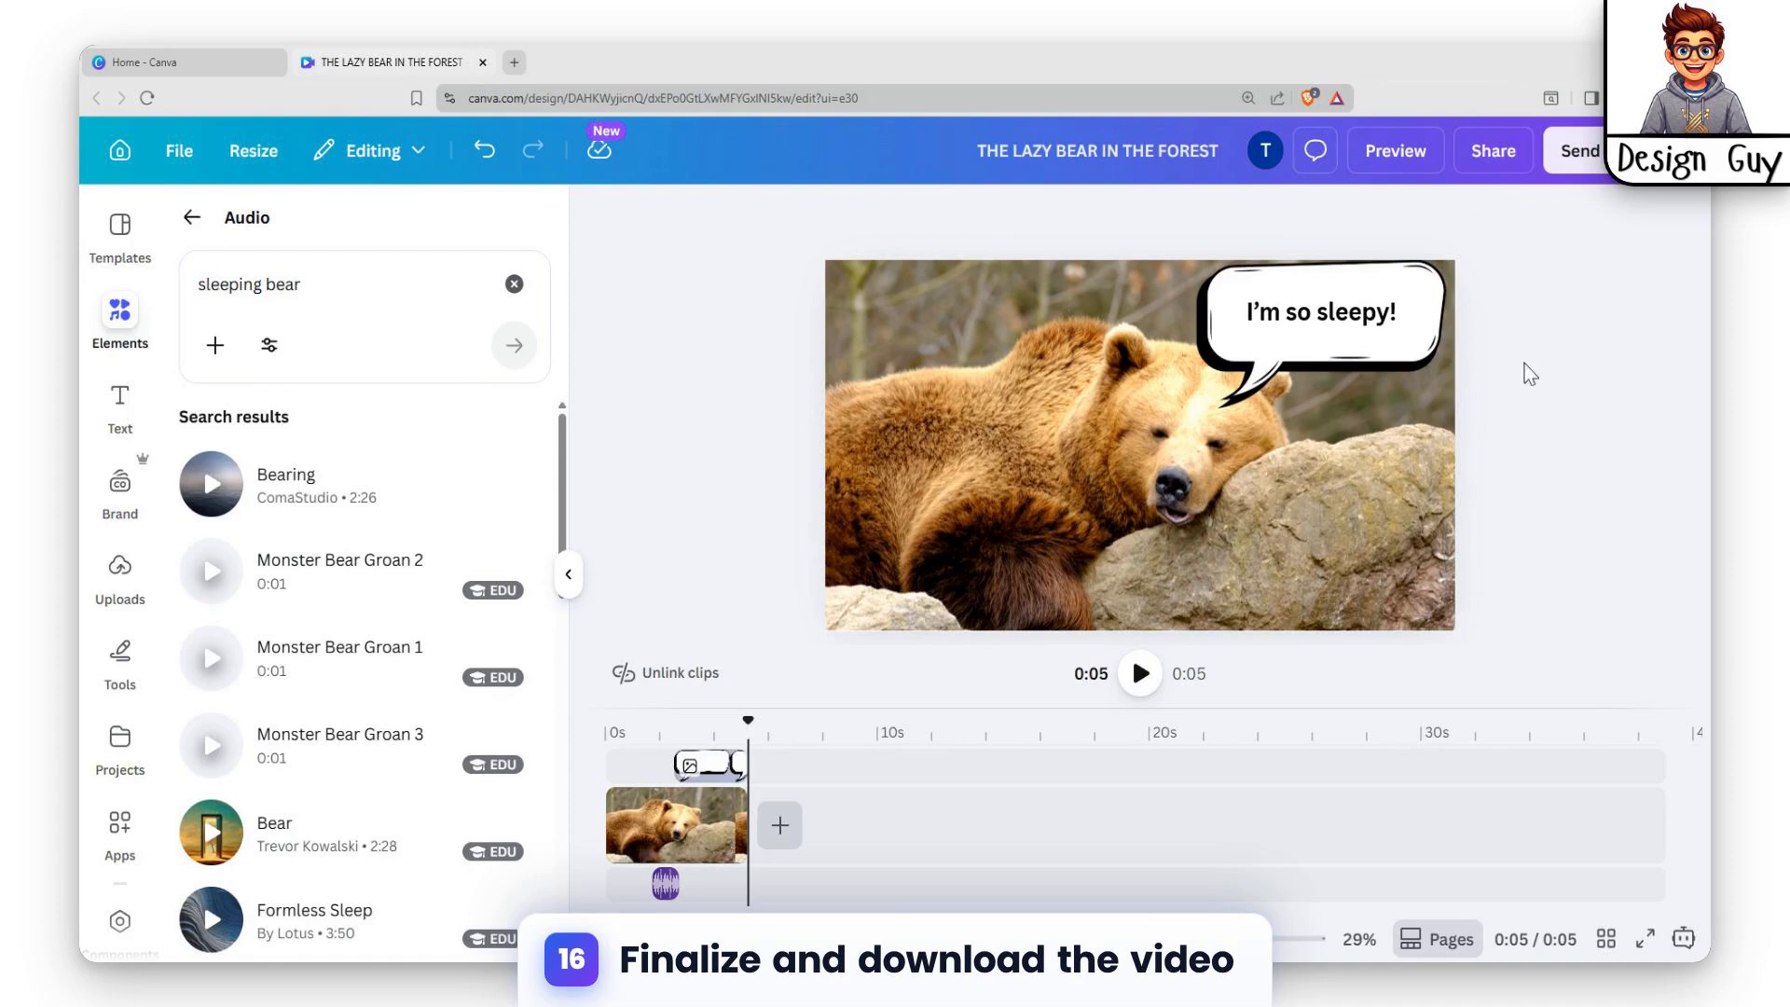
Open the download settings for the MP4 video and raise the quality to 4K (UHD)
click(1492, 151)
click(1306, 709)
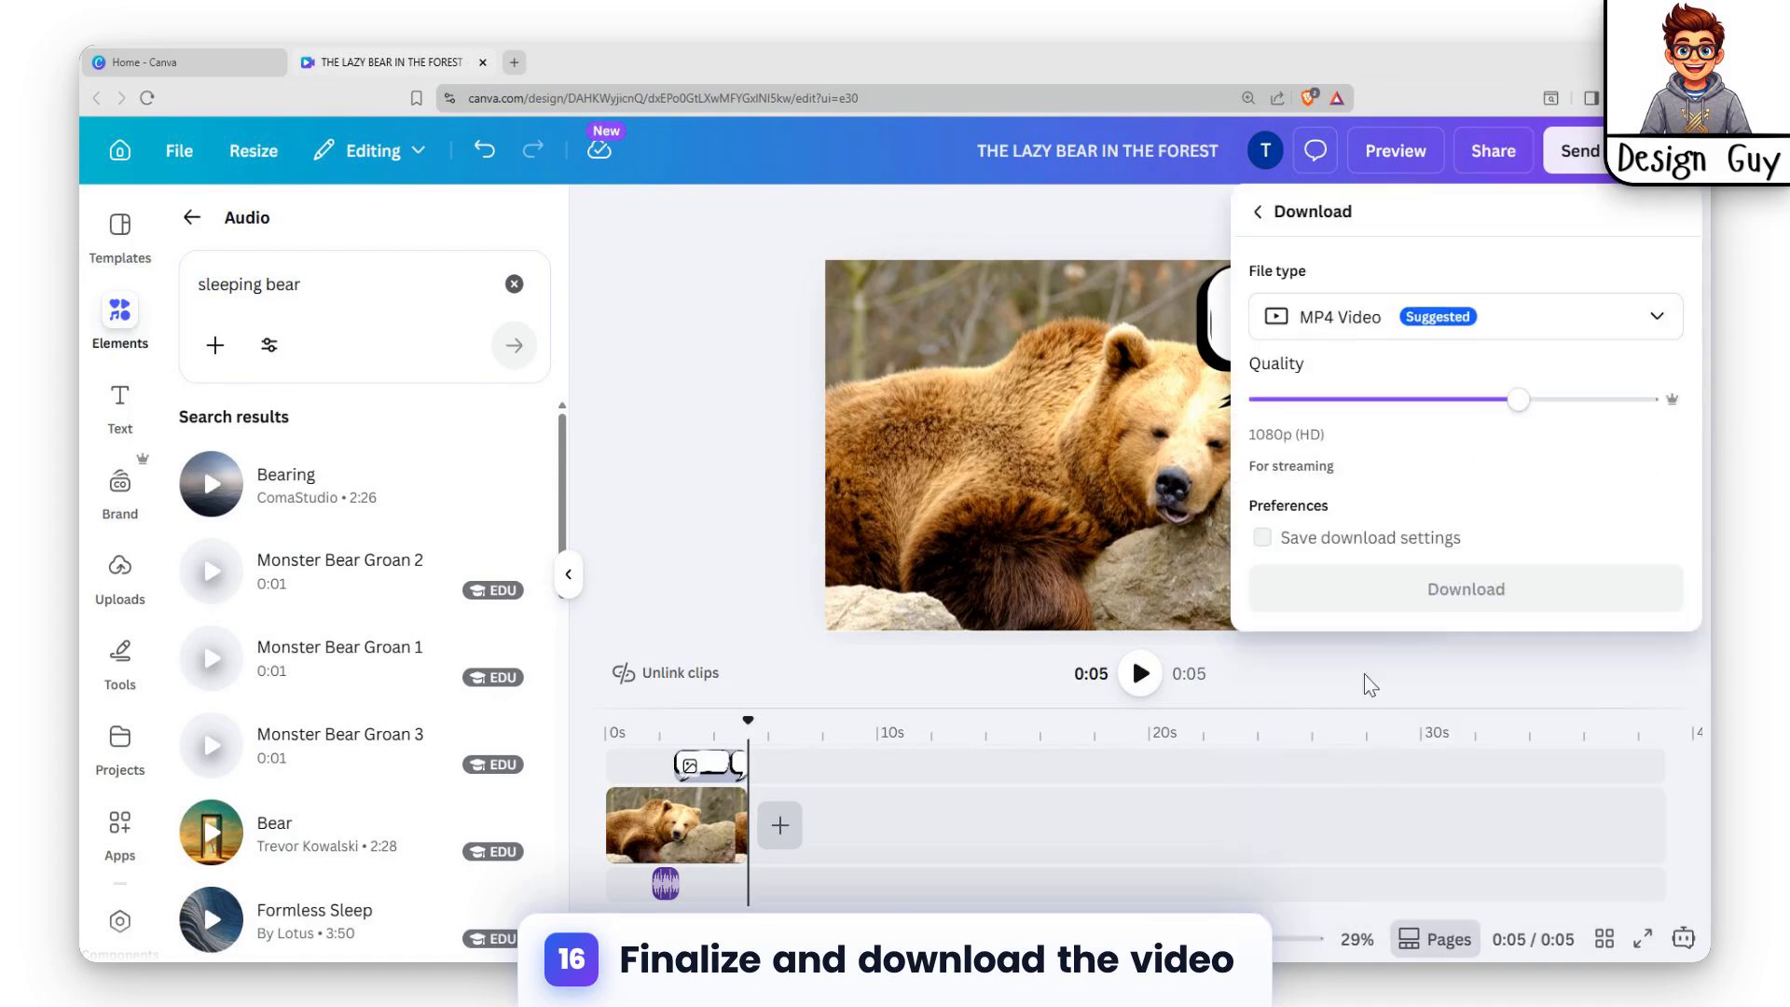
drag(1520, 401, 1710, 396)
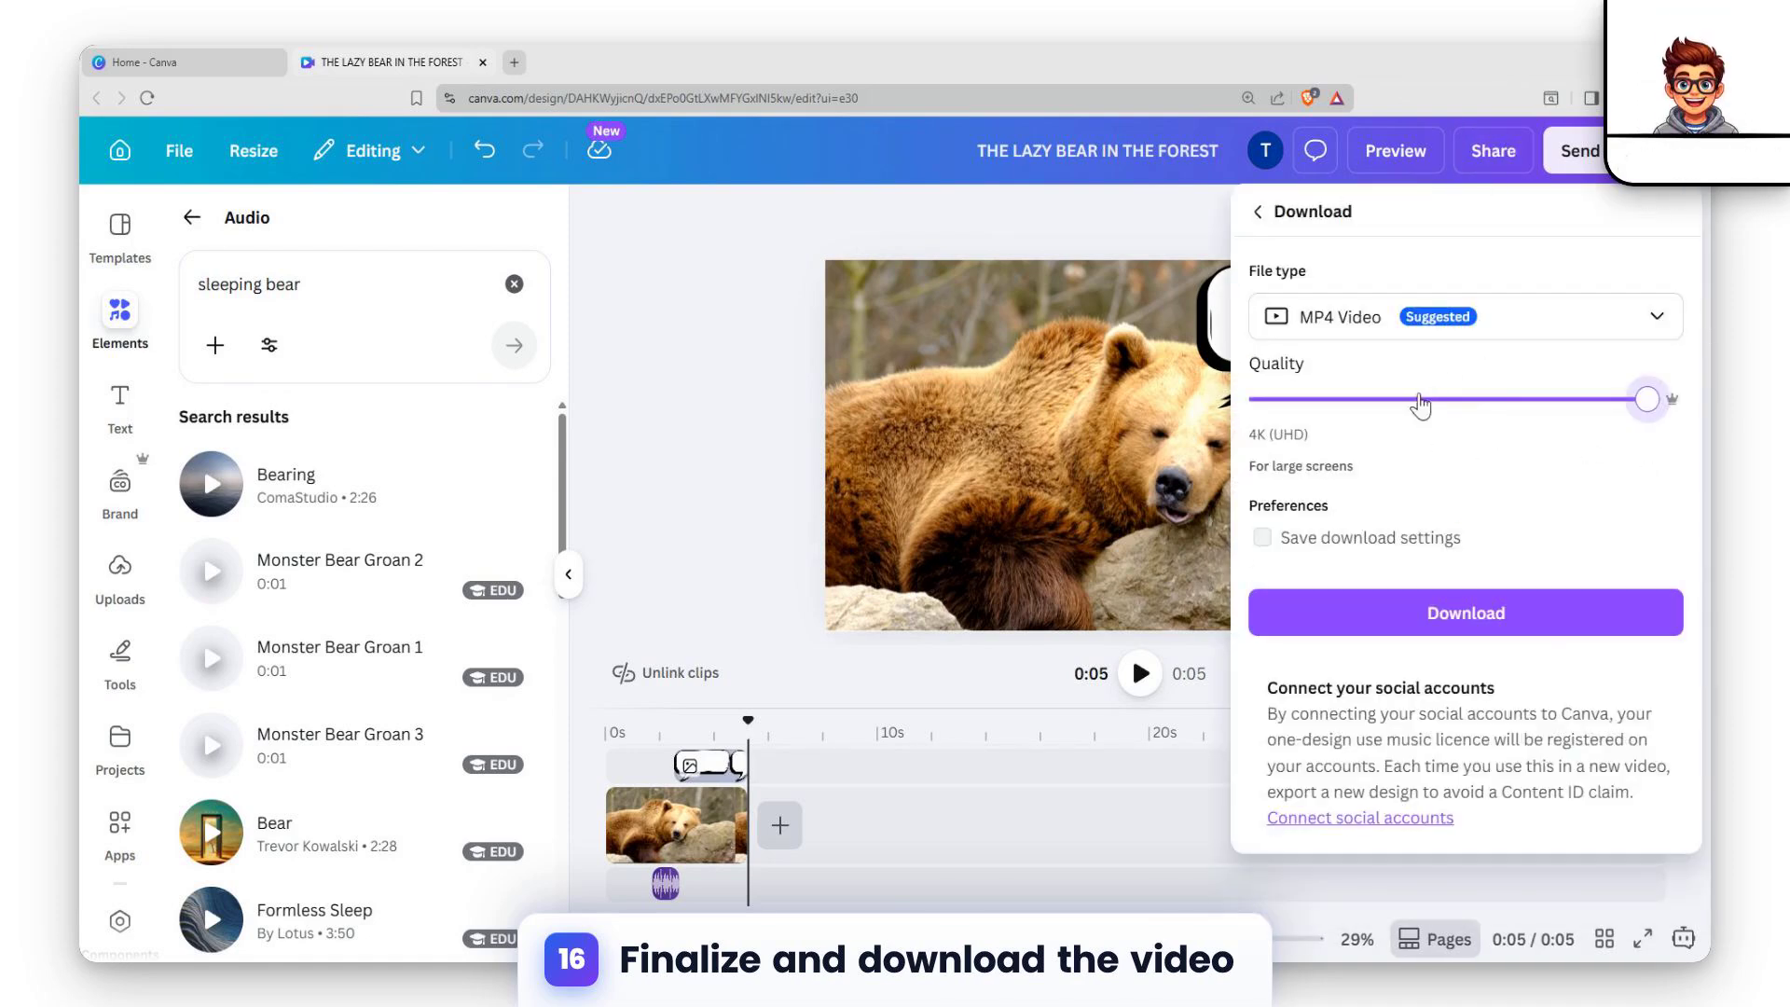